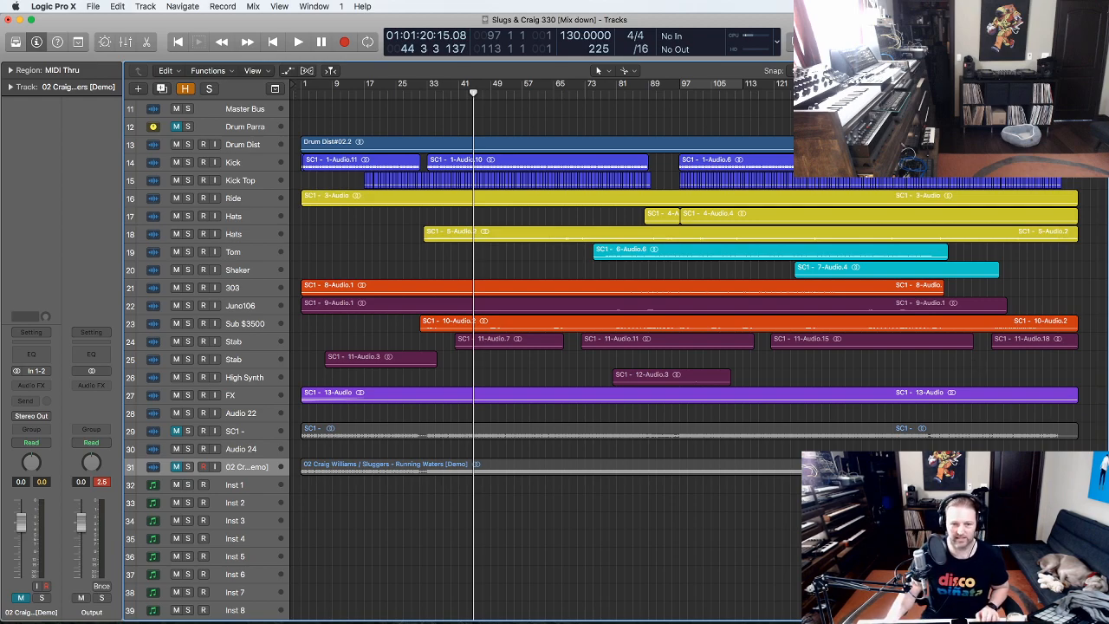
- Zoom in vertically so the drum, synth and FX track lanes fill the arrangement area
{"action": "left_click_drag", "start_coordinate": [552, 149], "coordinate": [284, 121]}
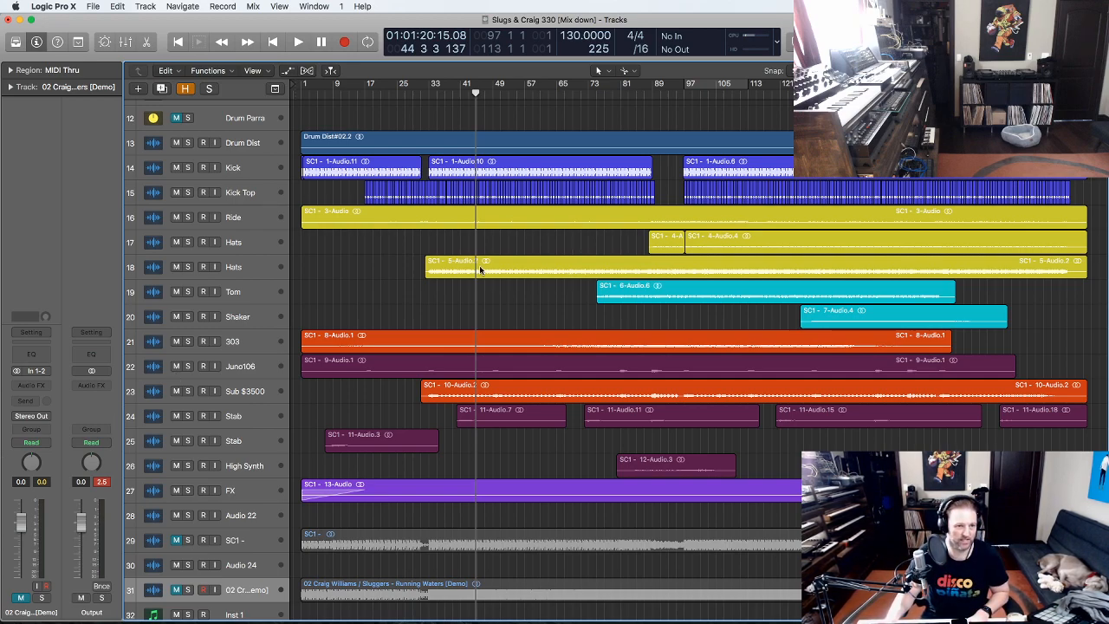
- Drag SC1 below Audio 24 to position 30, above the demo reference track, and check it zoomed in
{"action": "scroll", "coordinate": [538, 246], "scroll_direction": "down", "scroll_amount": 1}
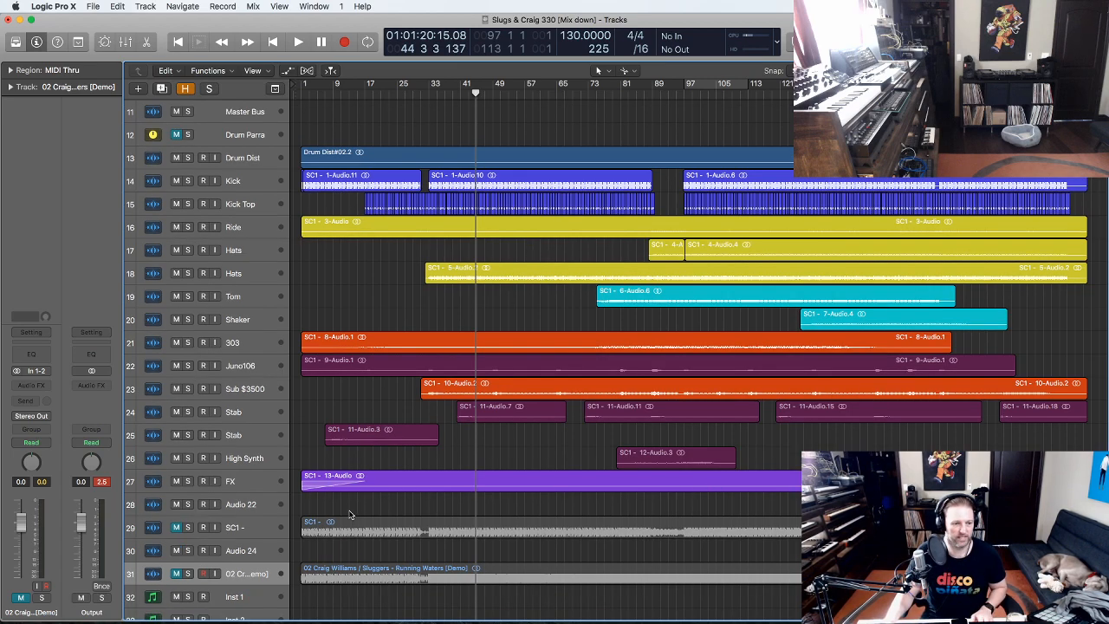
{"action": "left_click_drag", "start_coordinate": [237, 531], "coordinate": [396, 547]}
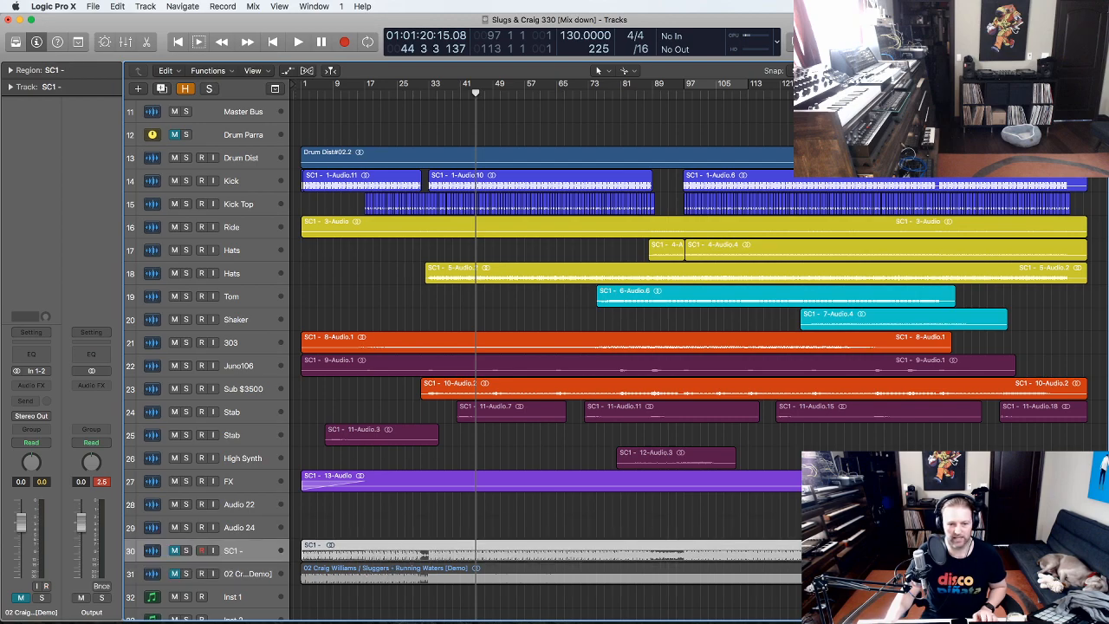
{"action": "left_click", "coordinate": [1094, 592]}
{"action": "left_click_drag", "start_coordinate": [1094, 592], "coordinate": [297, 515]}
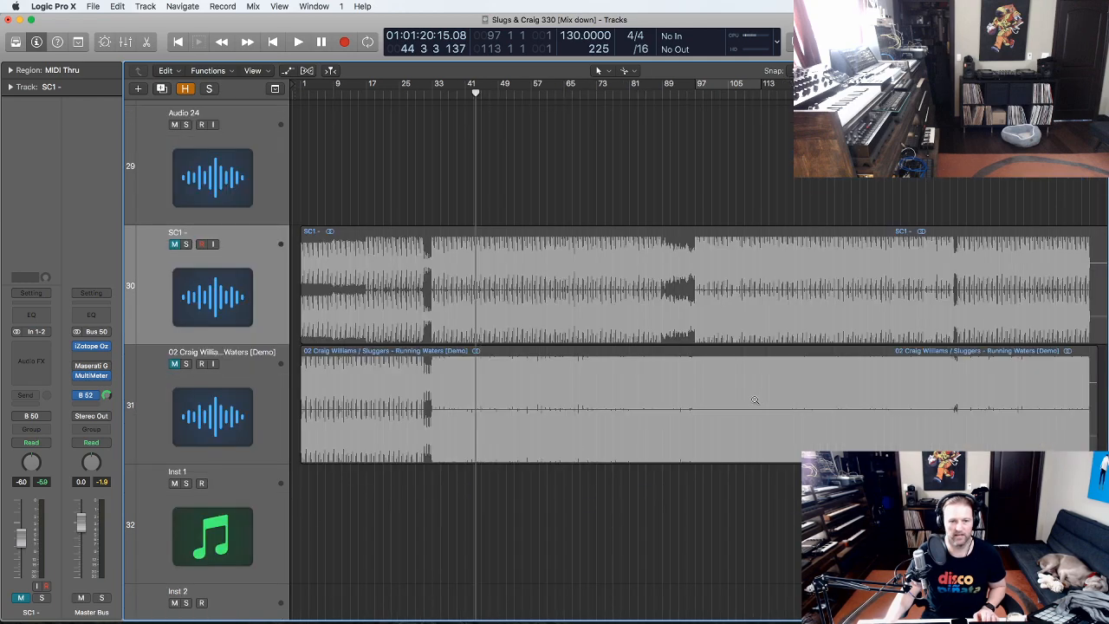
{"action": "left_click", "coordinate": [755, 403], "text": "ctrl+alt"}
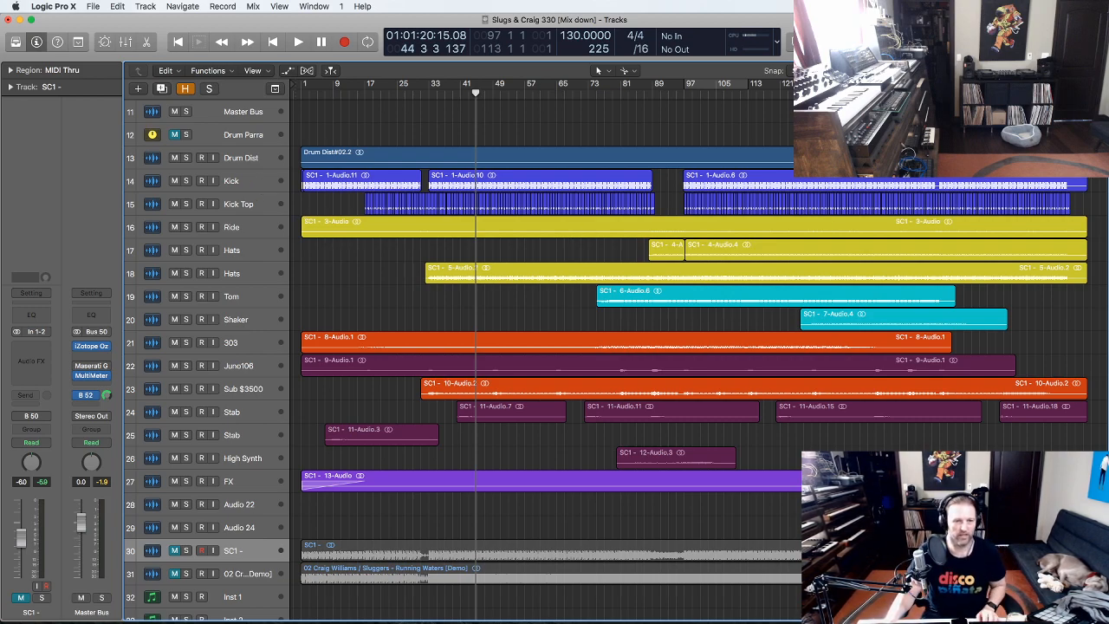
- Zoom in on the drum tracks from Drum Dist through Sub $3500 and view Drum Dist's plugins
{"action": "left_click_drag", "start_coordinate": [1090, 301], "coordinate": [315, 143]}
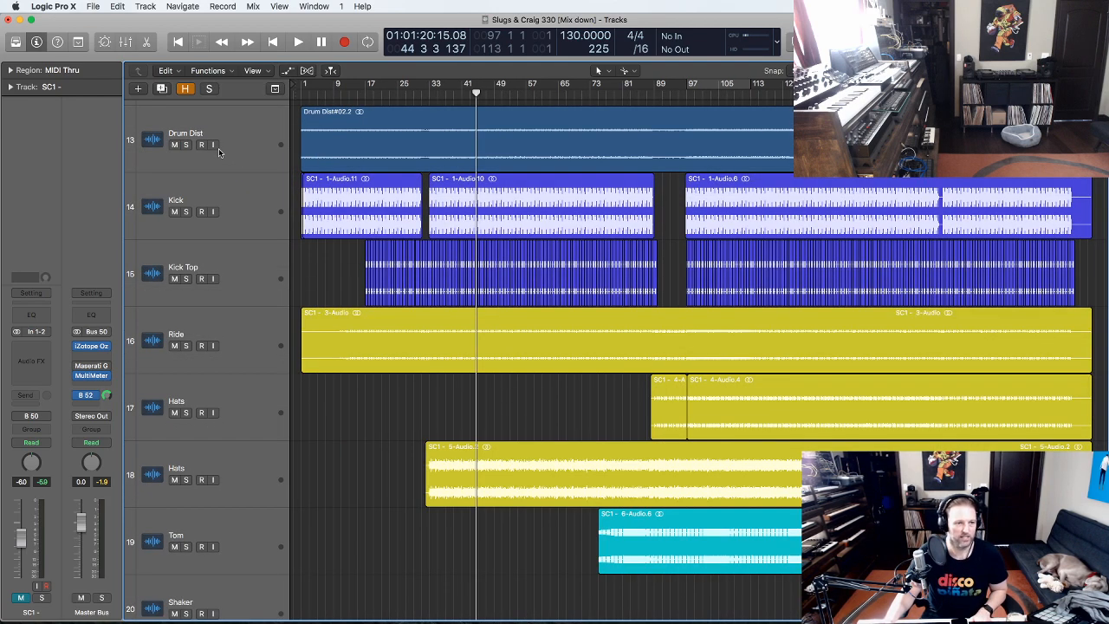
{"action": "left_click", "coordinate": [242, 133]}
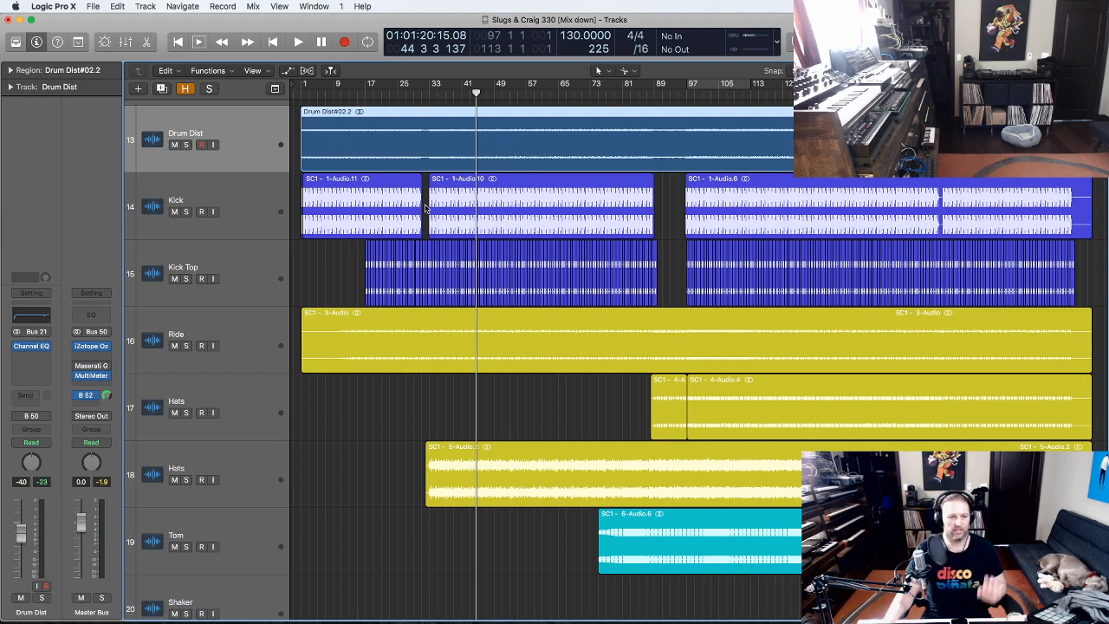
{"action": "left_click", "coordinate": [464, 208], "text": "ctrl+alt"}
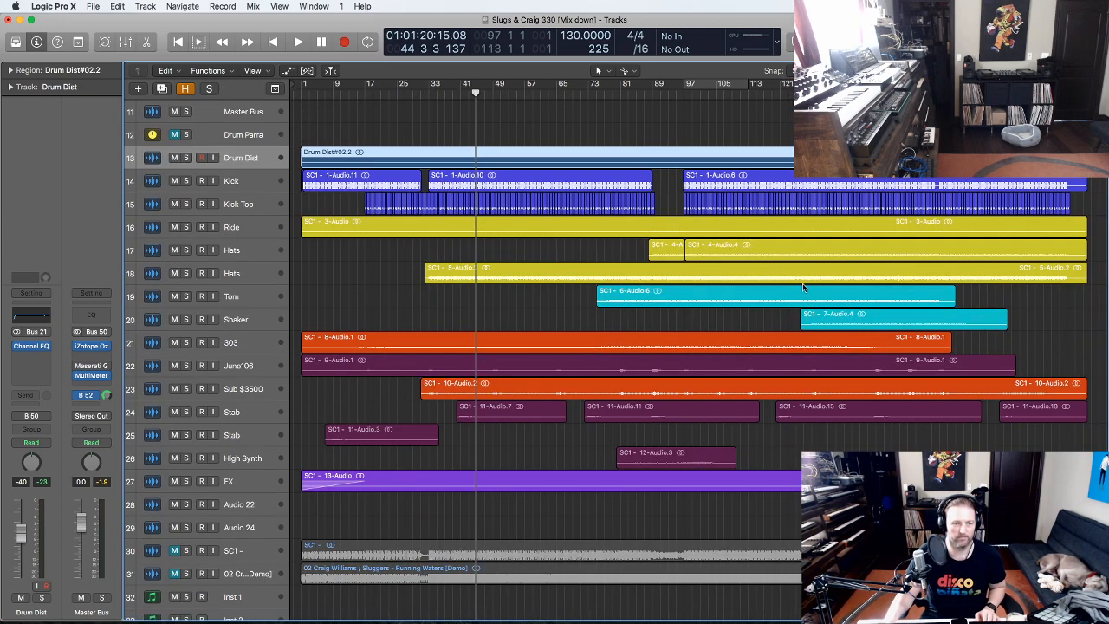
{"action": "left_click", "coordinate": [1059, 346]}
{"action": "mouse_move", "coordinate": [282, 134]}
{"action": "left_mouse_down"}
{"action": "mouse_move", "coordinate": [284, 160]}
{"action": "mouse_move", "coordinate": [293, 142]}
{"action": "left_mouse_up"}
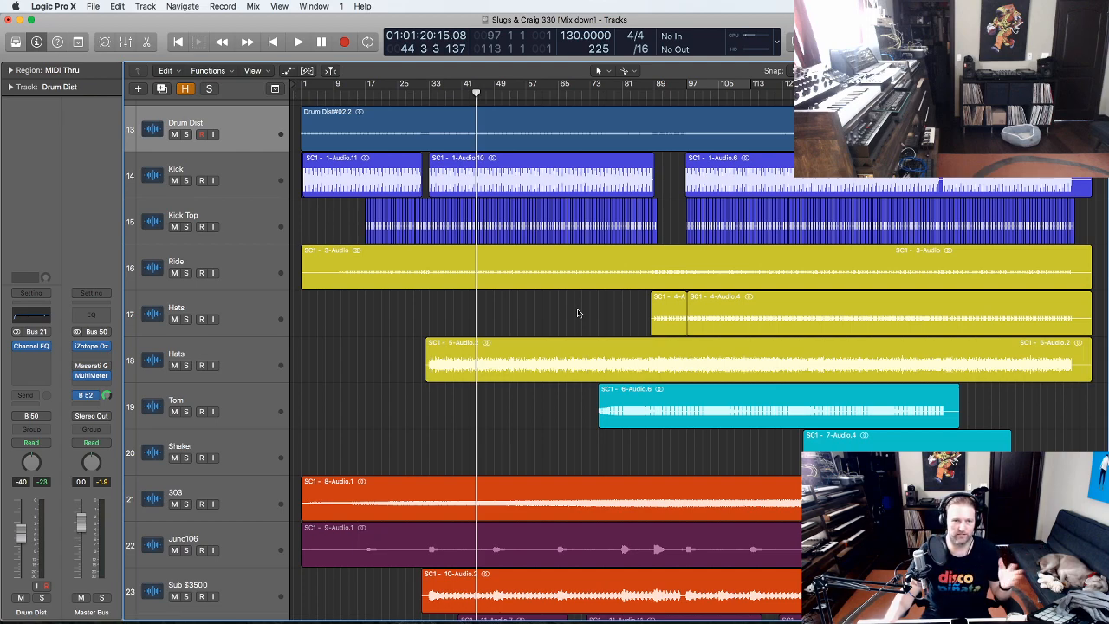
- Review the plugin chains on Kick, Kick Top and Ride, then return to Kick and Drum Dist
{"action": "left_click", "coordinate": [231, 174]}
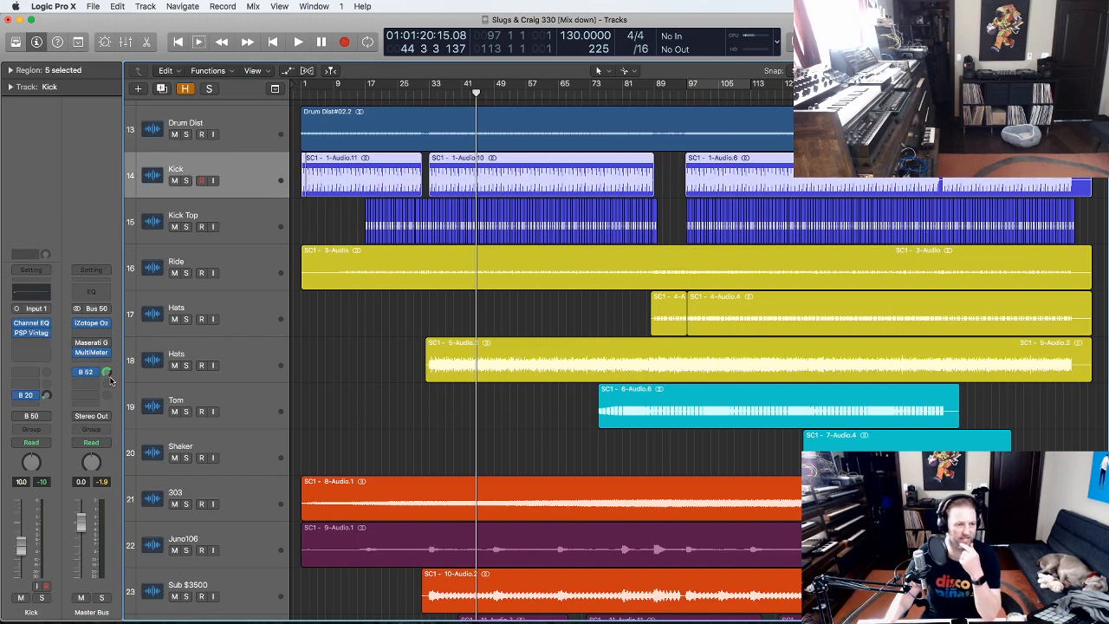
{"action": "left_click", "coordinate": [235, 226]}
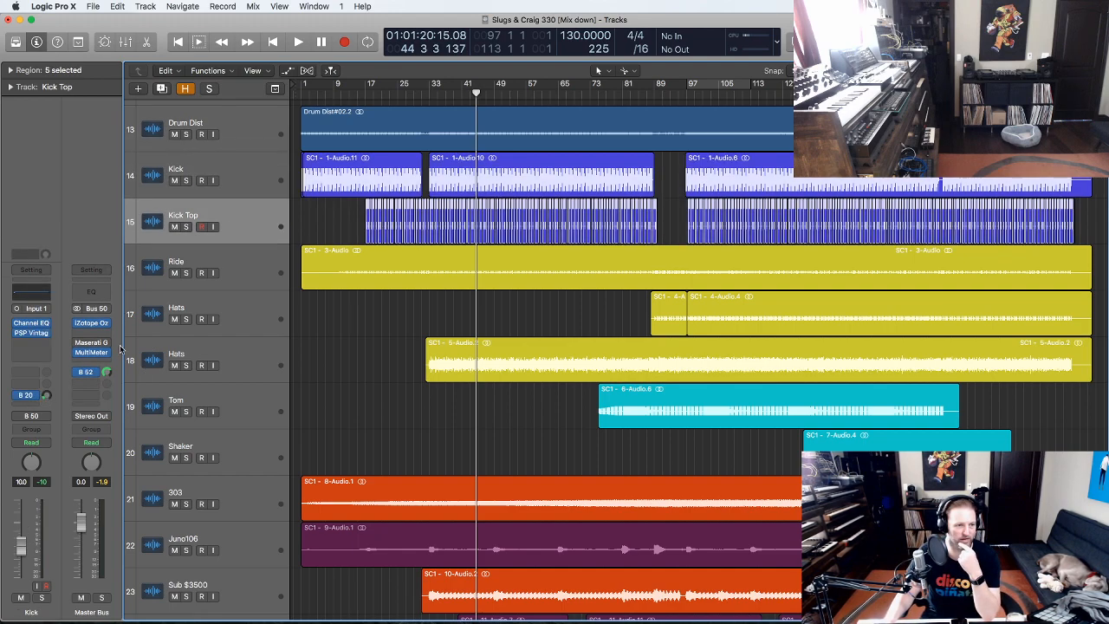
{"action": "left_click", "coordinate": [243, 273]}
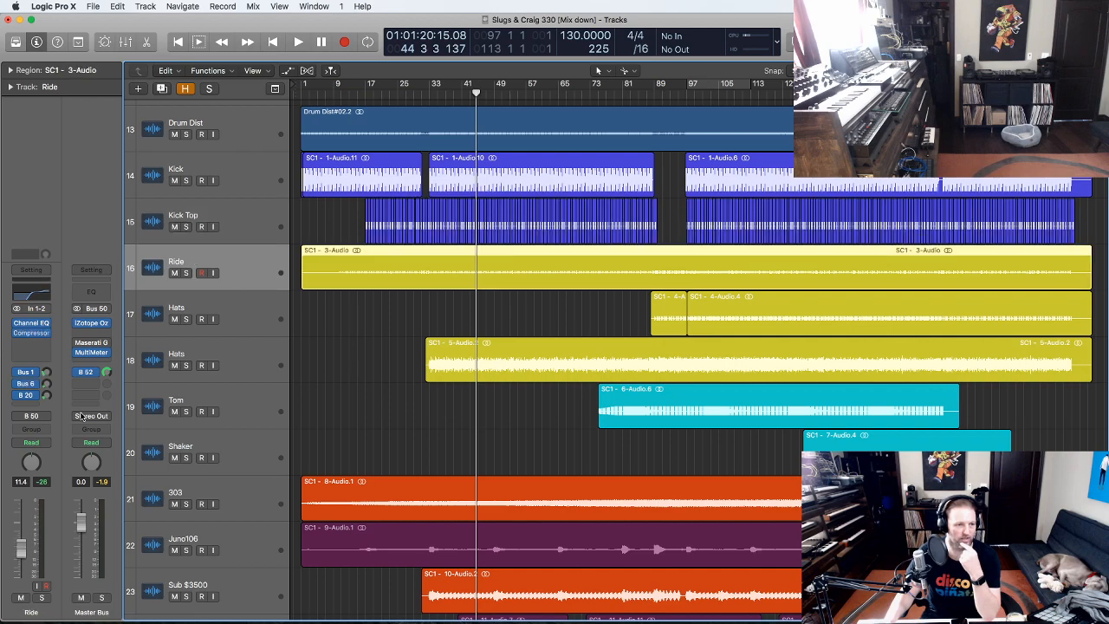
{"action": "left_click", "coordinate": [254, 179]}
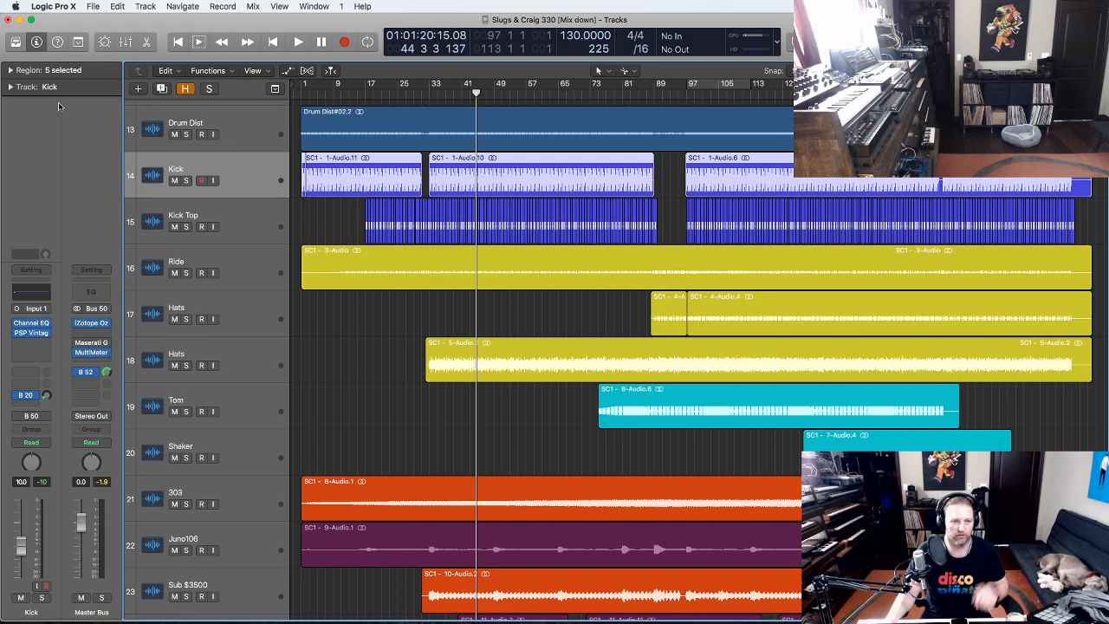
{"action": "left_click", "coordinate": [243, 139]}
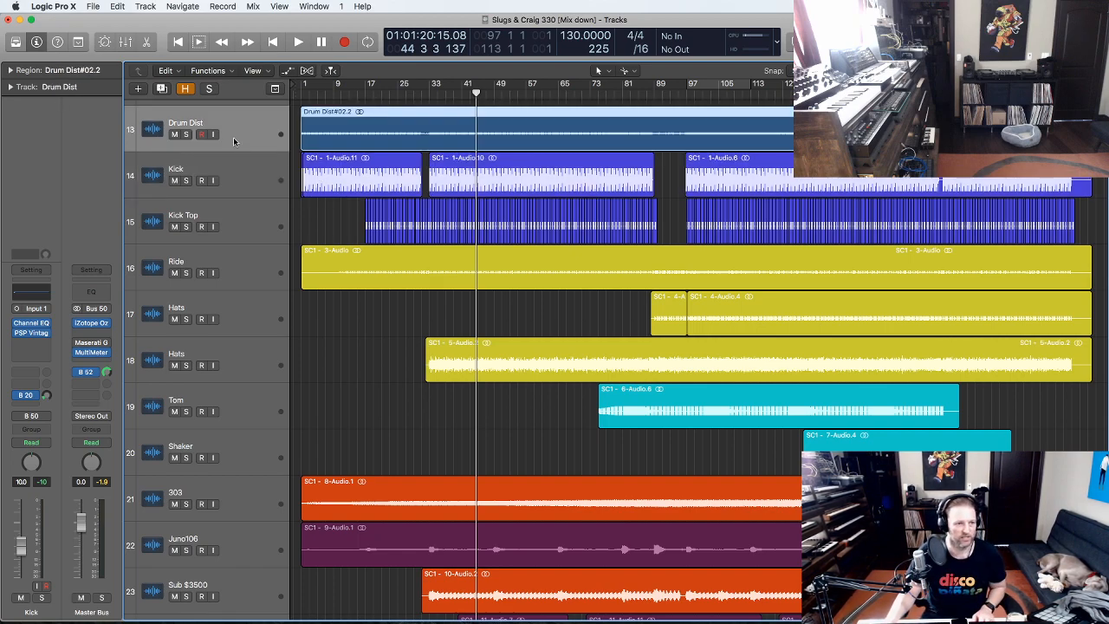
- Solo Drum Dist and start playback, zooming in on its regions
{"action": "left_click", "coordinate": [185, 134]}
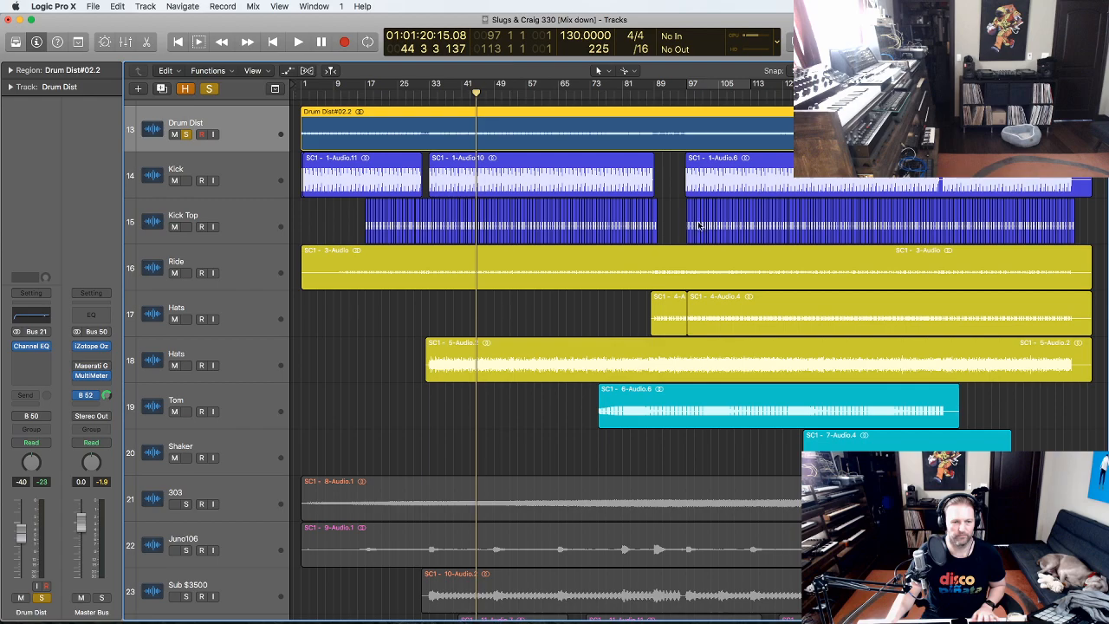
{"action": "key", "text": "space"}
{"action": "left_click_drag", "start_coordinate": [510, 107], "coordinate": [300, 100]}
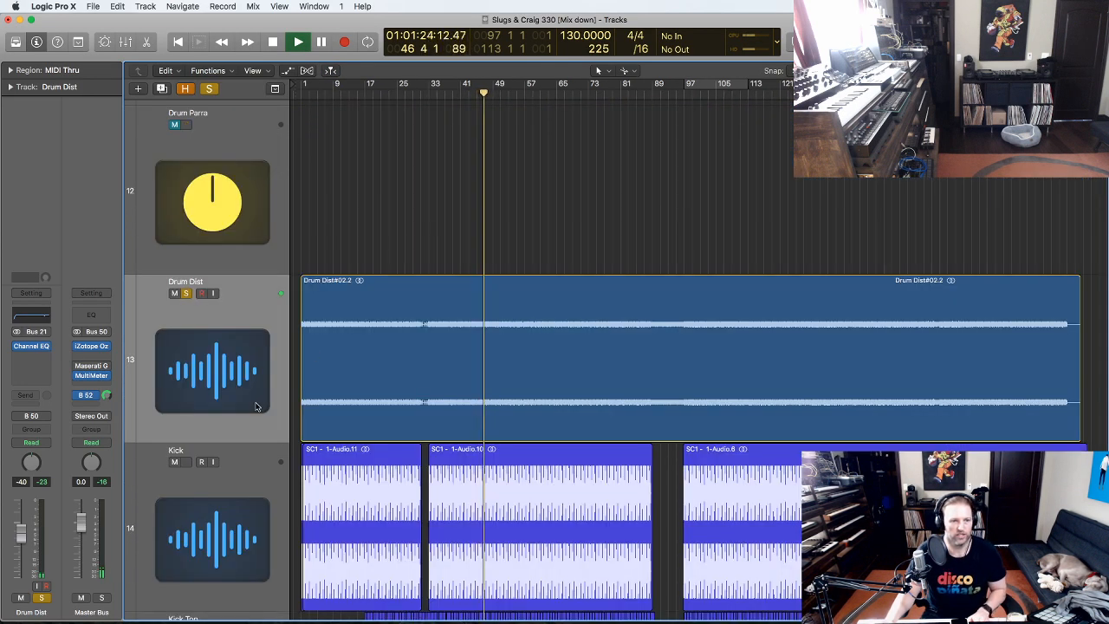
{"action": "left_click", "coordinate": [230, 373]}
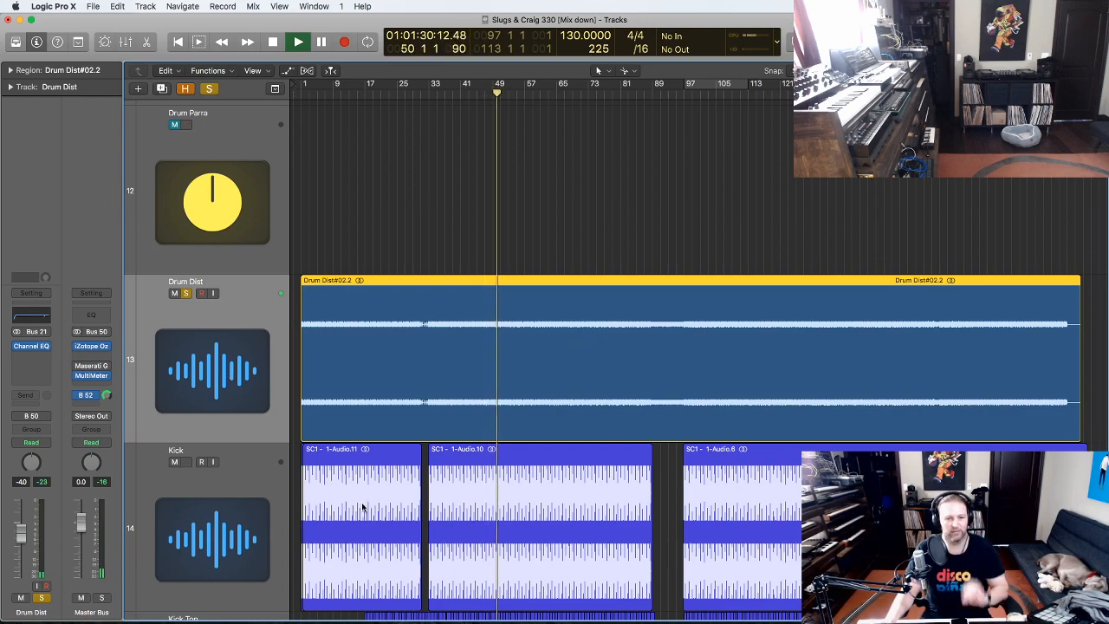
{"action": "scroll", "coordinate": [713, 251], "scroll_direction": "down", "scroll_amount": 3}
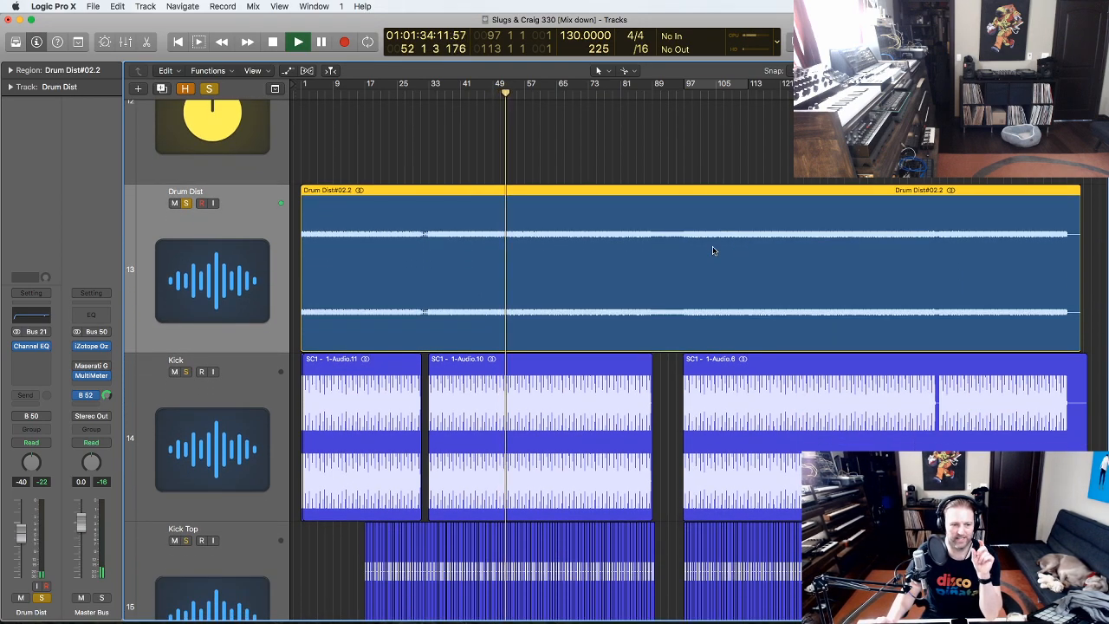
{"action": "scroll", "coordinate": [713, 251], "scroll_direction": "down", "scroll_amount": 3}
{"action": "left_click", "coordinate": [674, 306]}
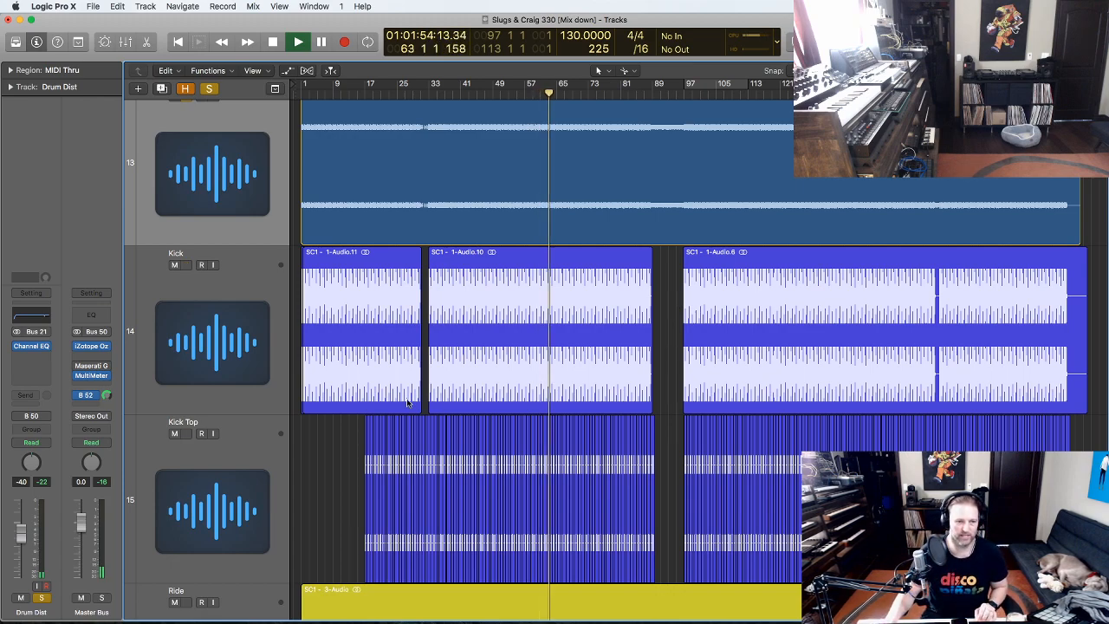
- Select the Kick track and bring up the Mixer showing every channel strip
{"action": "left_click", "coordinate": [172, 380]}
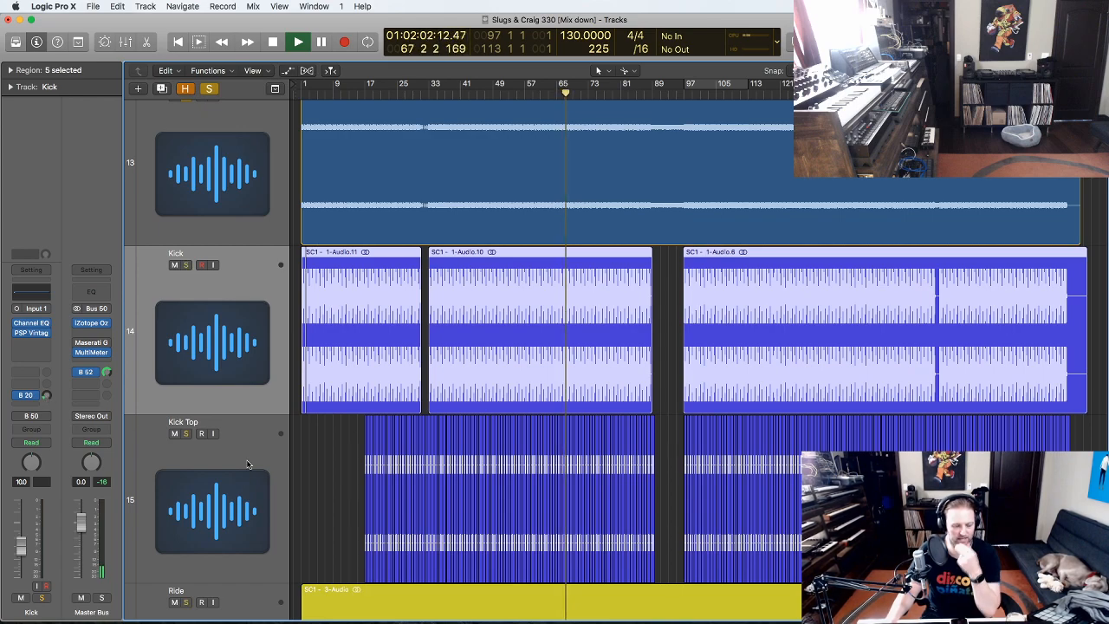
{"action": "left_click", "coordinate": [328, 481]}
{"action": "key", "text": "x"}
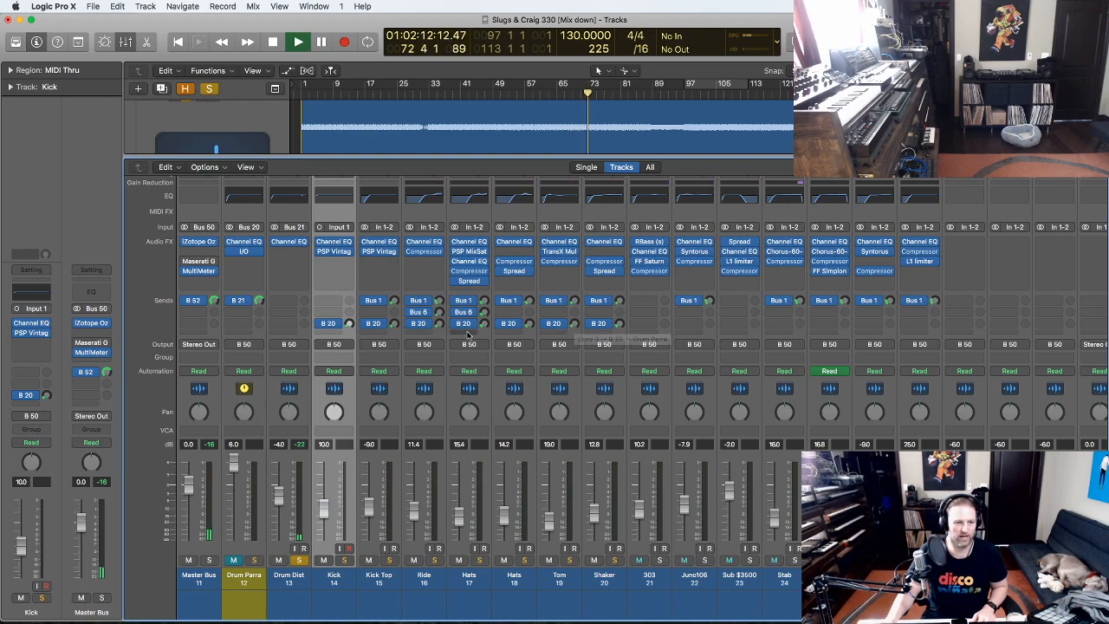
- Close the Mixer, jump playback to bar 89, stop near bar 99 and zoom to fit
{"action": "key", "text": "x"}
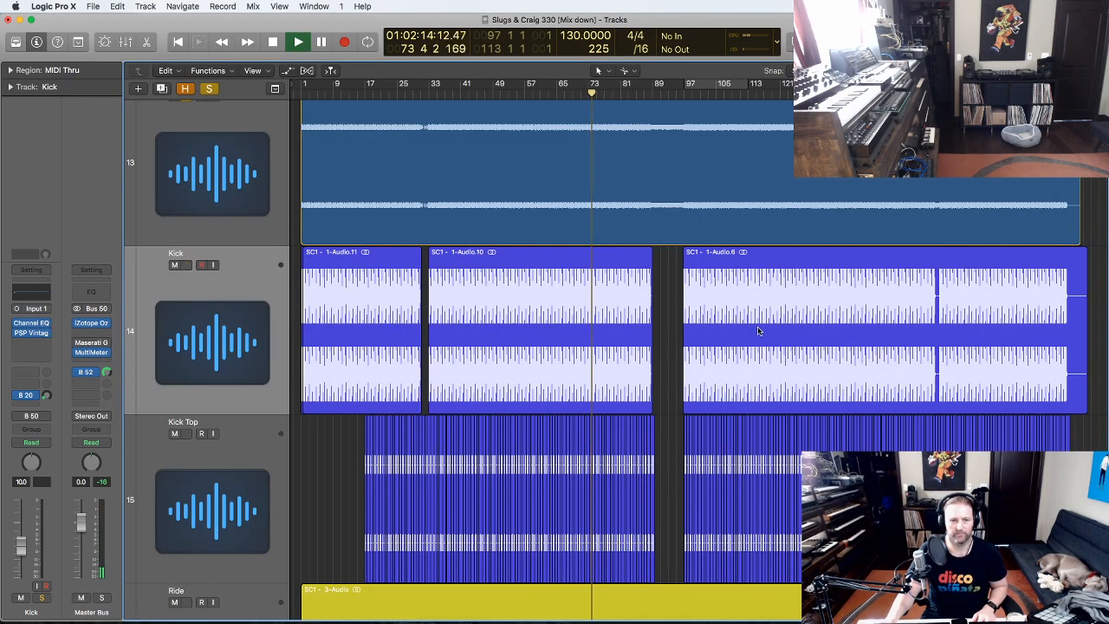
{"action": "left_click", "coordinate": [660, 91]}
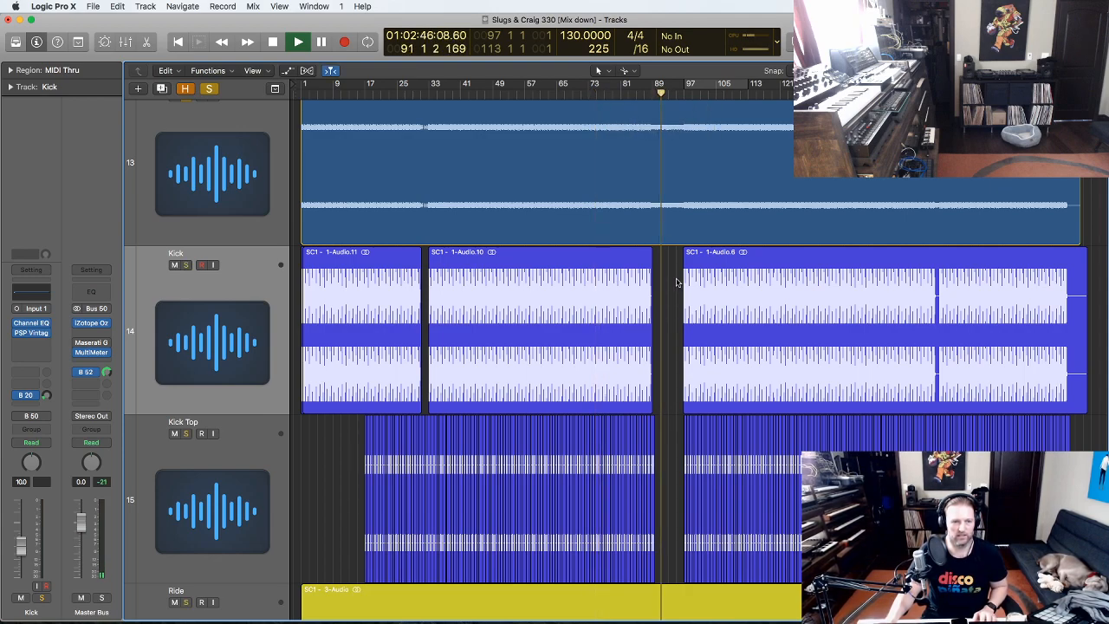
{"action": "key", "text": "z"}
{"action": "left_click_drag", "start_coordinate": [868, 544], "coordinate": [591, 143]}
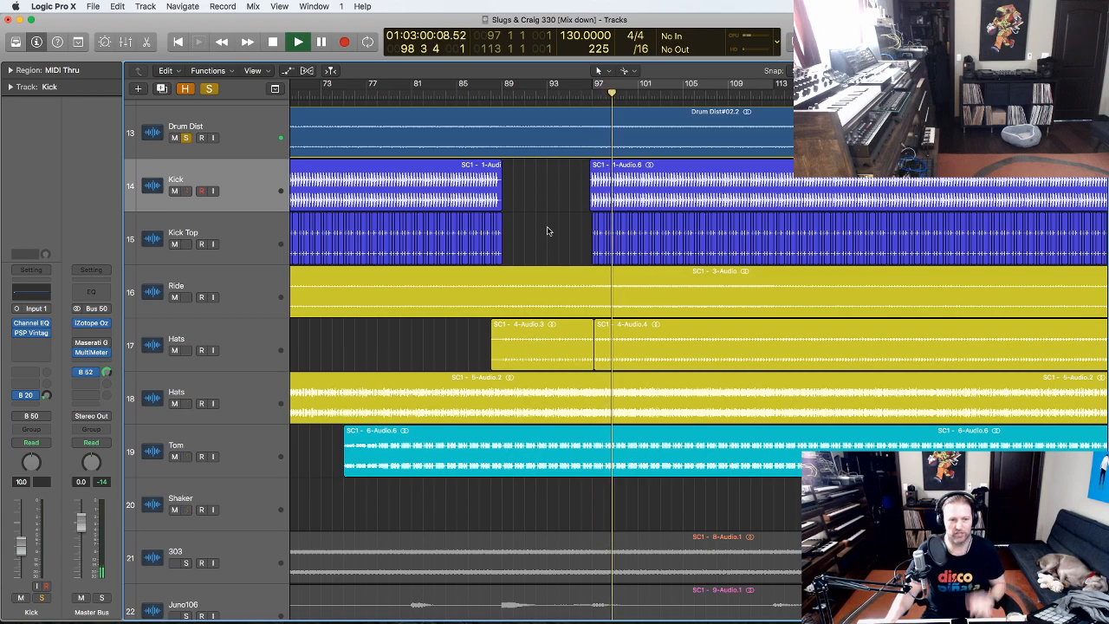
{"action": "key", "text": "space"}
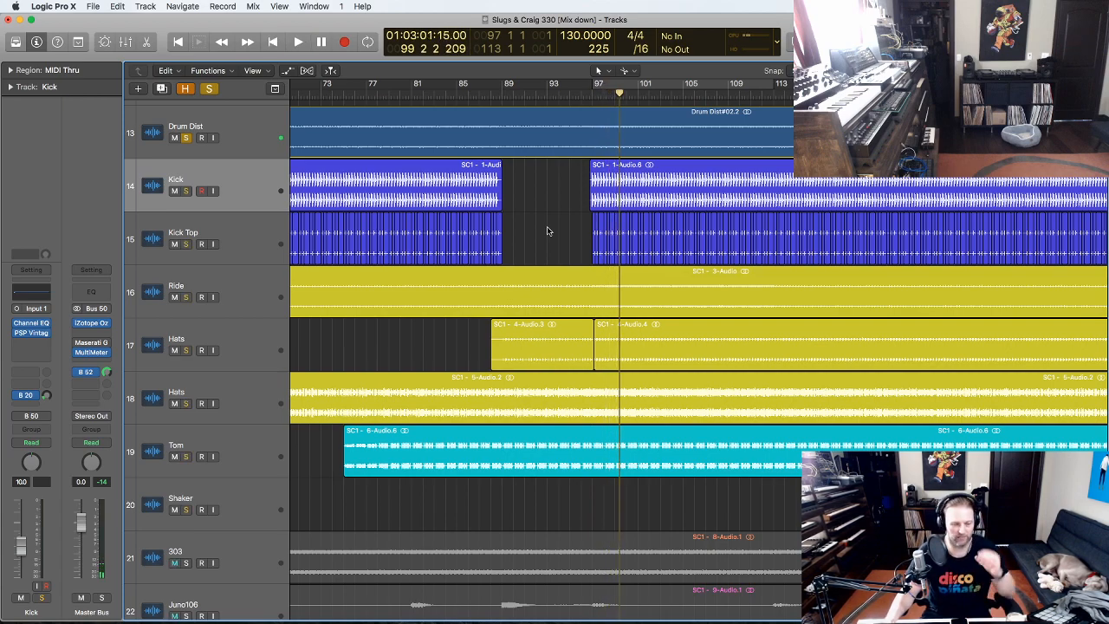
{"action": "key", "text": "z"}
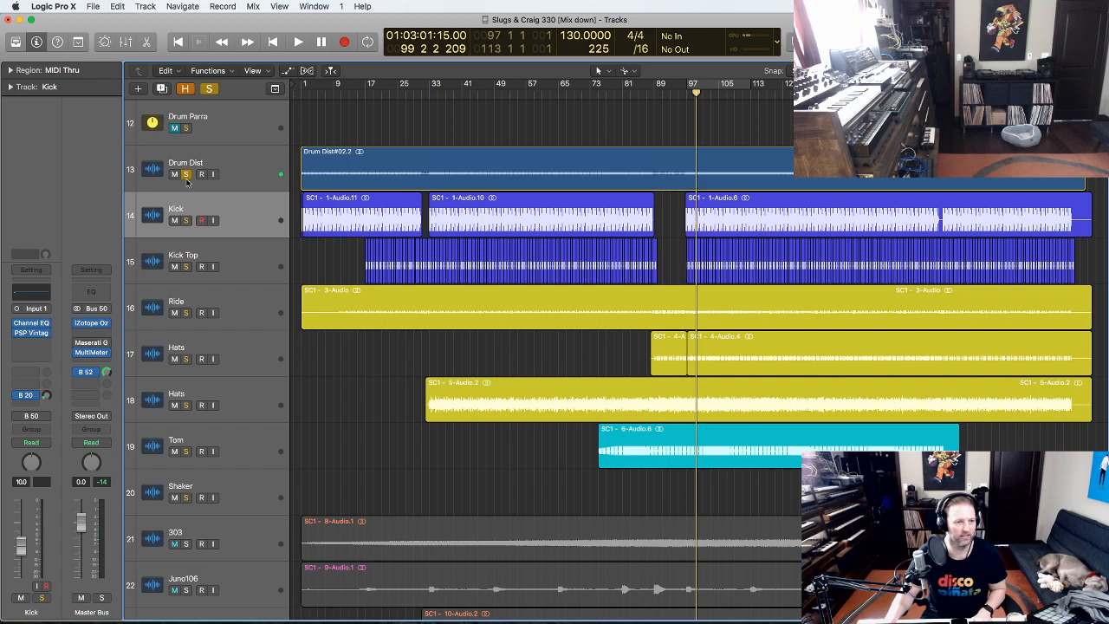
- Solo Kick, select its regions and play from bar 57
{"action": "left_click", "coordinate": [186, 221]}
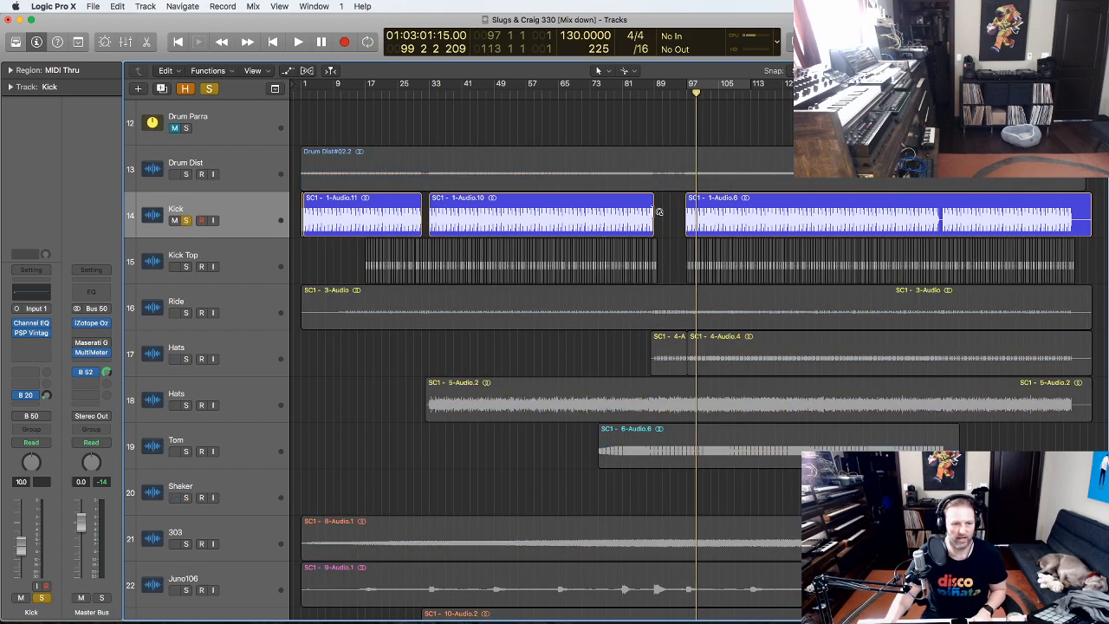
{"action": "left_click_drag", "start_coordinate": [679, 360], "coordinate": [415, 151]}
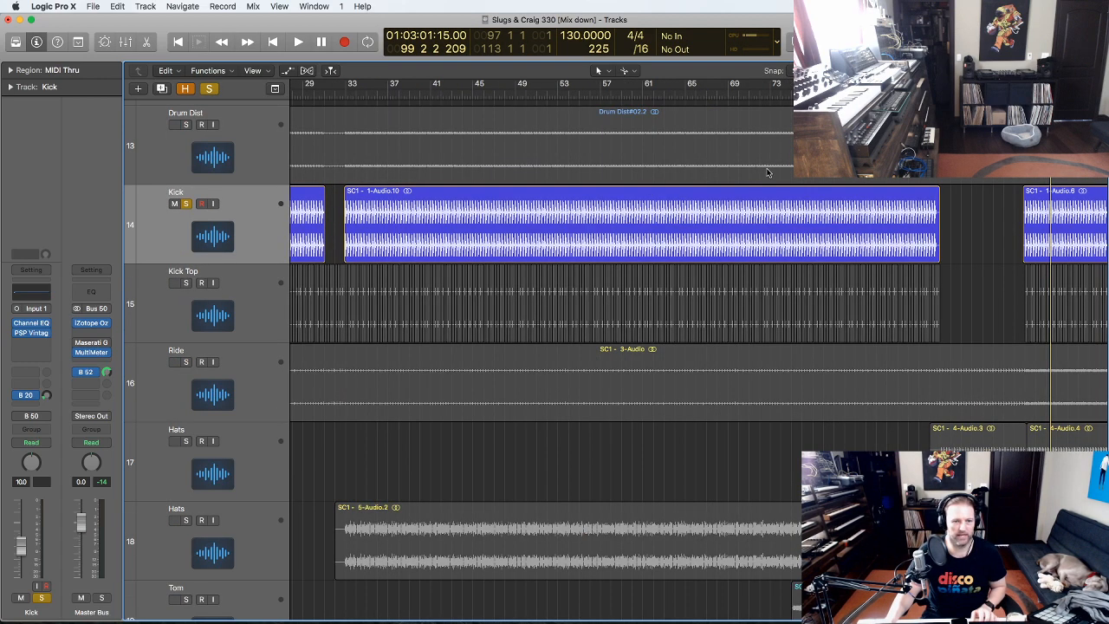
{"action": "left_click", "coordinate": [612, 86]}
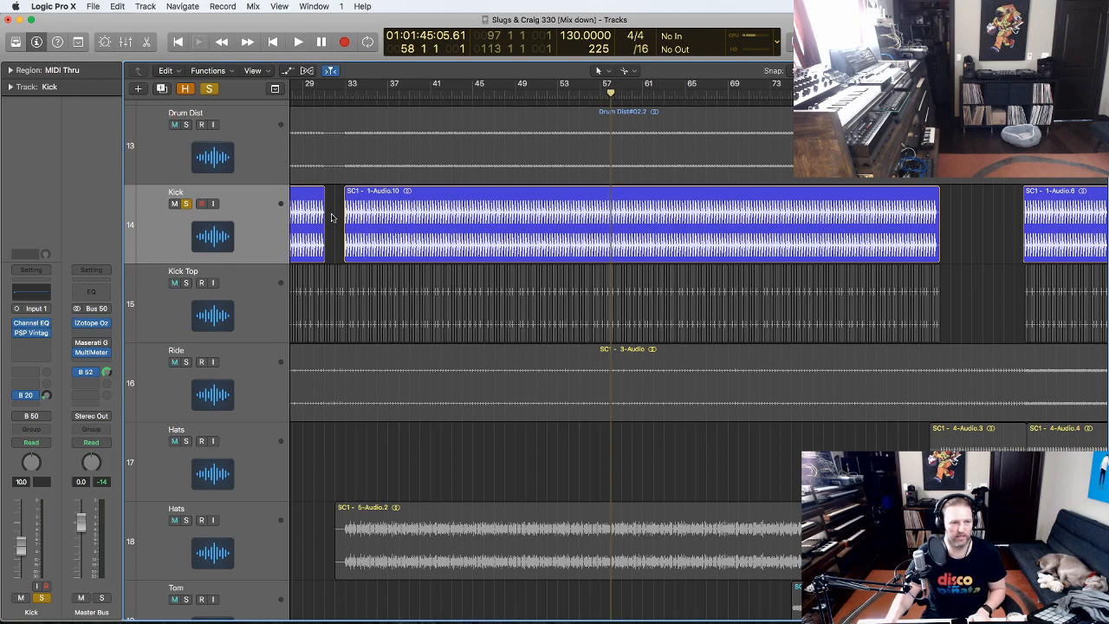
{"action": "left_click", "coordinate": [259, 217]}
{"action": "key", "text": "space"}
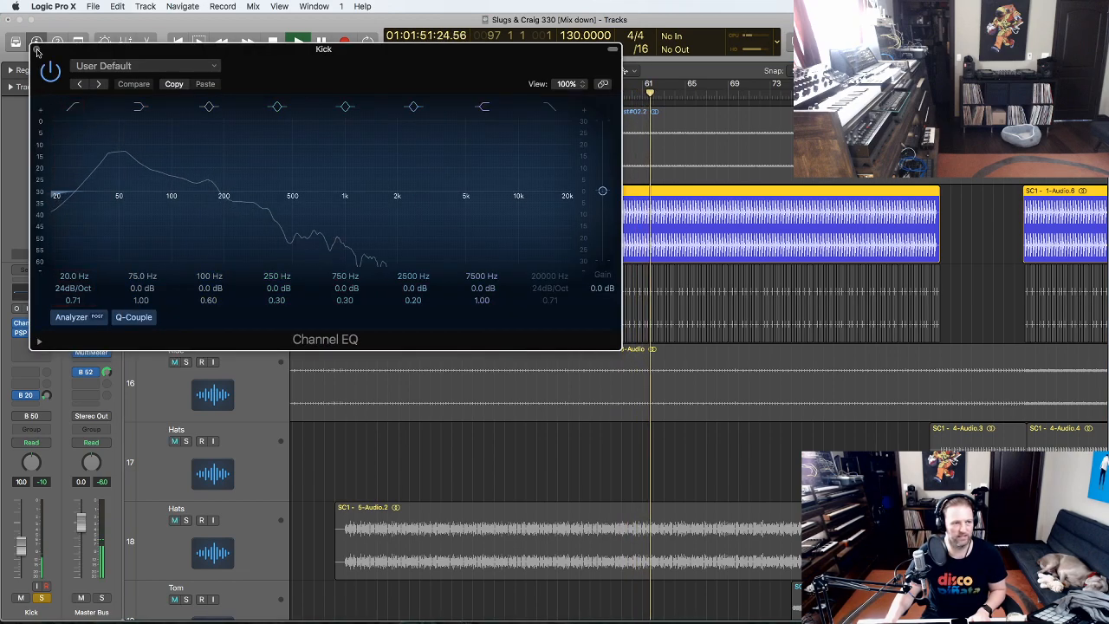
- Check Kick's Channel EQ and PSP VintageWarmer, then solo Kick Top instead
{"action": "left_click", "coordinate": [36, 49]}
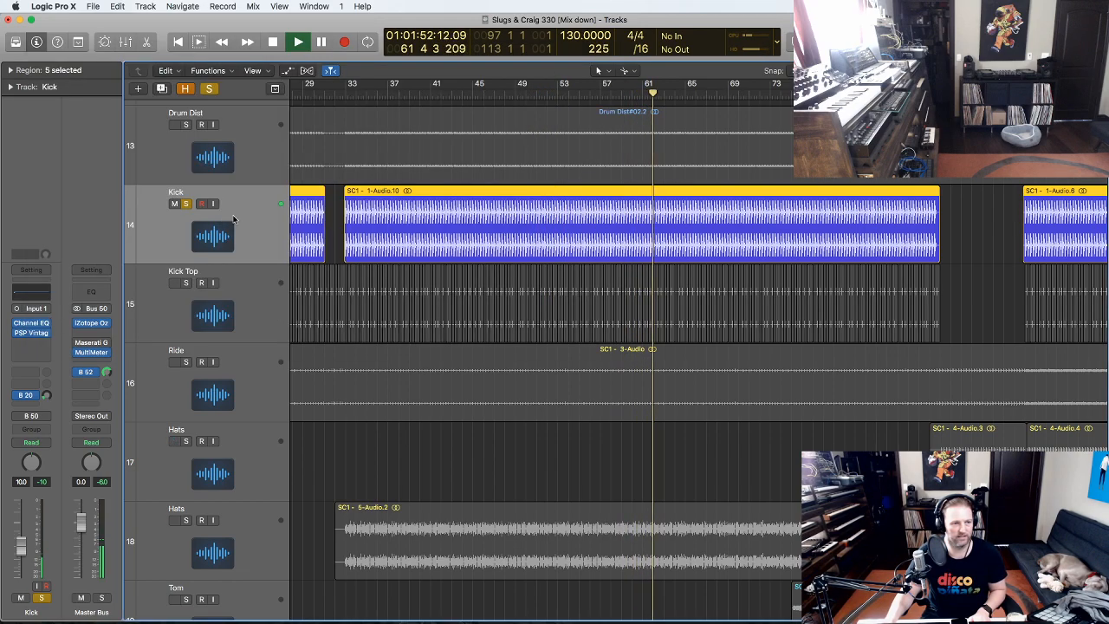
{"action": "left_click", "coordinate": [32, 335]}
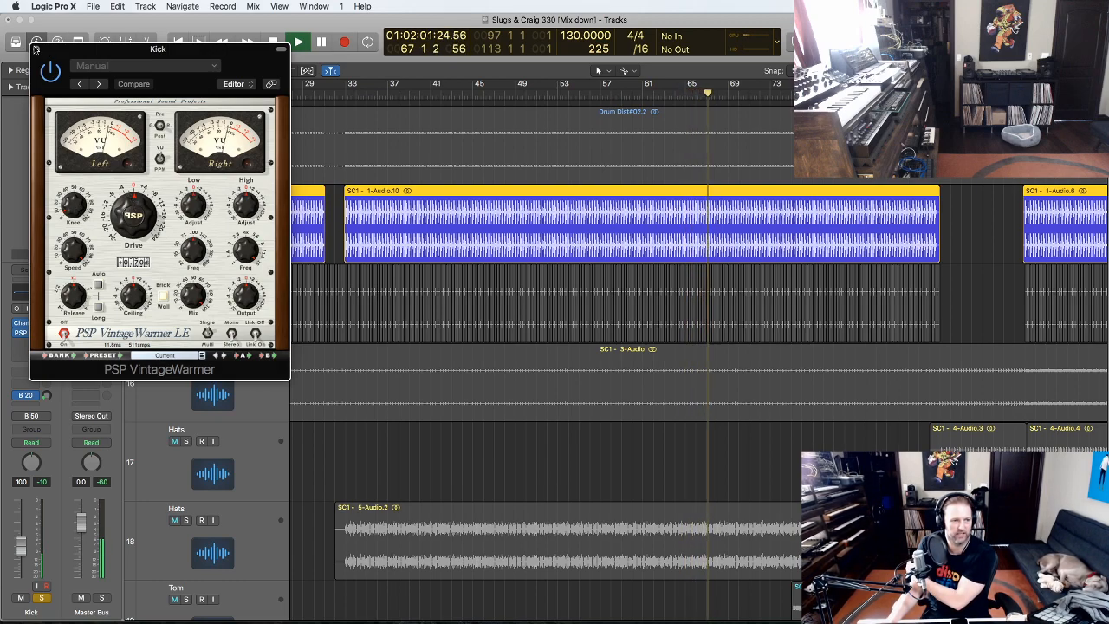
{"action": "left_click", "coordinate": [36, 49]}
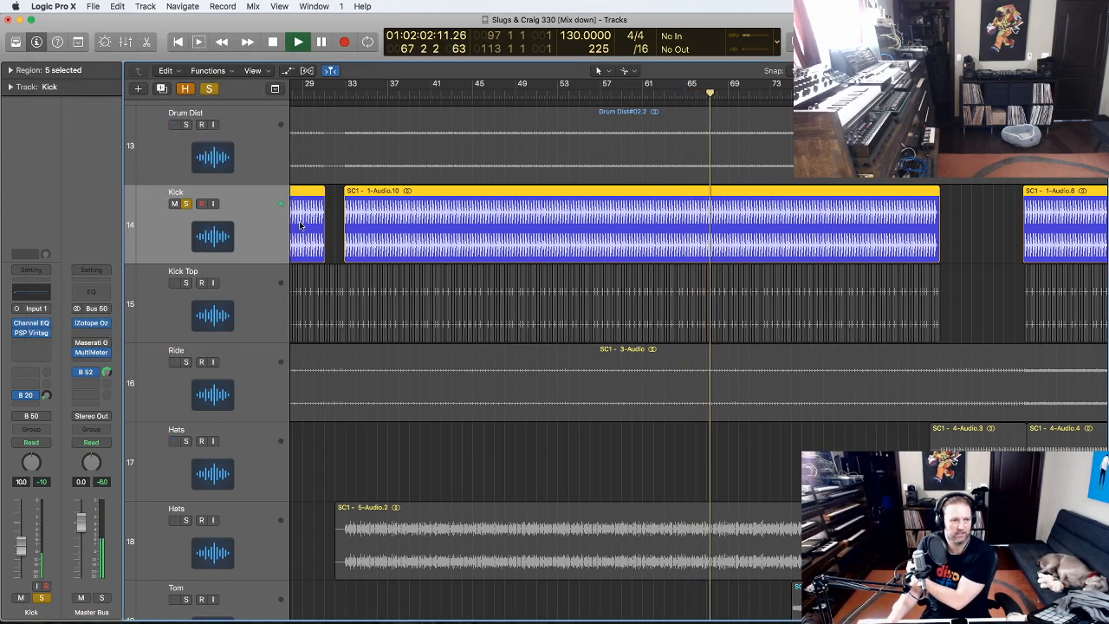
{"action": "left_click", "coordinate": [185, 284]}
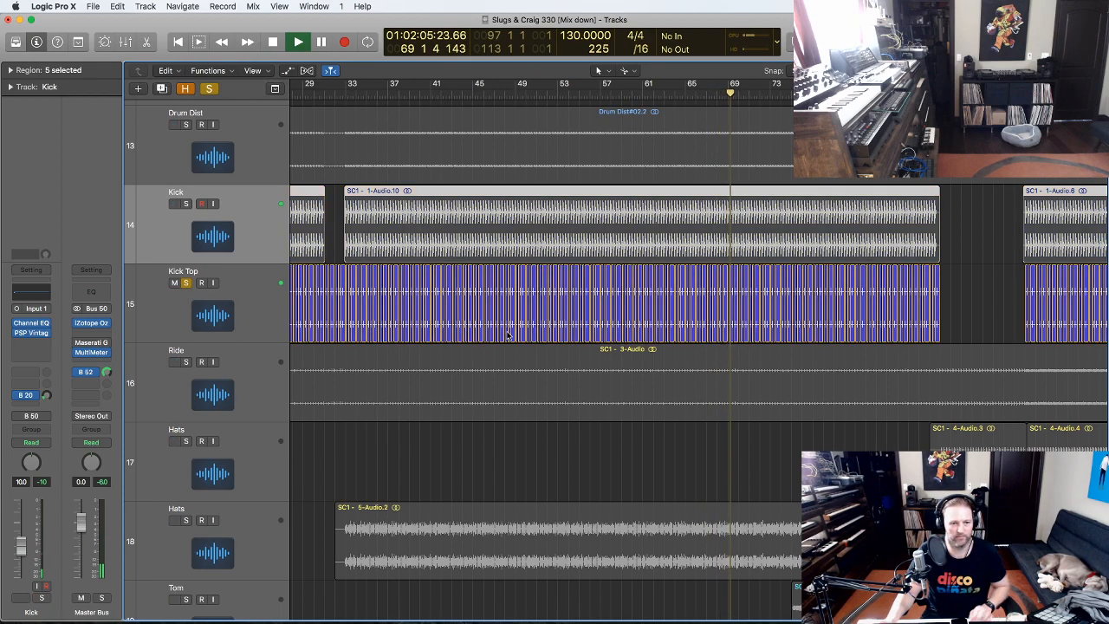
- Zoom in on the Kick Top regions, then solo Ride in place of Kick Top
{"action": "left_click", "coordinate": [919, 461]}
{"action": "left_click_drag", "start_coordinate": [921, 459], "coordinate": [630, 222]}
{"action": "left_click", "coordinate": [207, 290]}
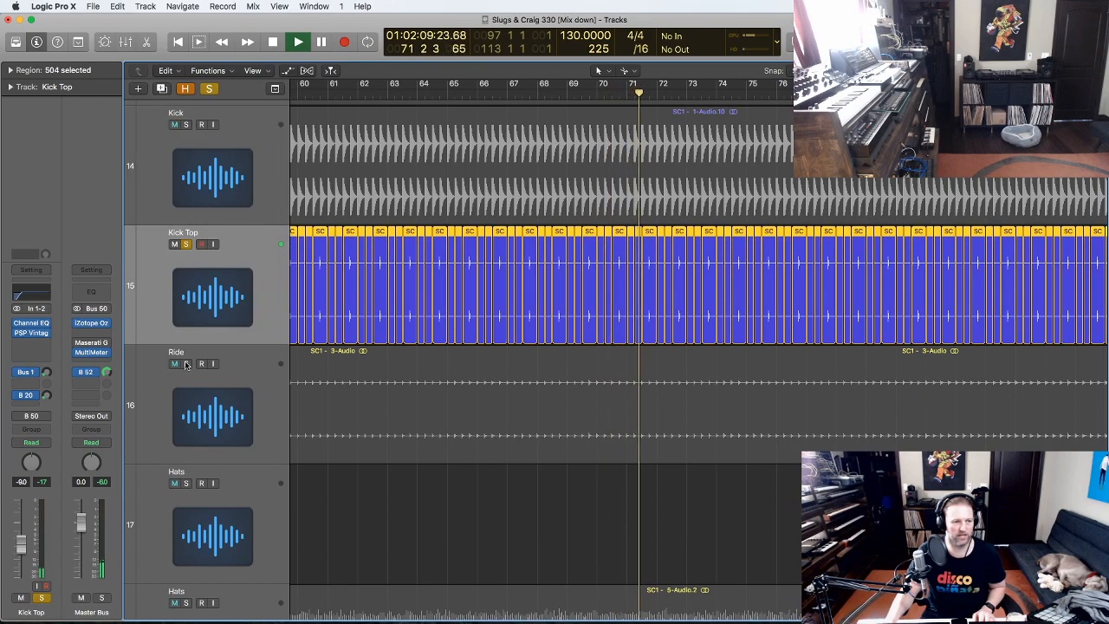
{"action": "scroll", "coordinate": [507, 304], "scroll_direction": "down", "scroll_amount": 2}
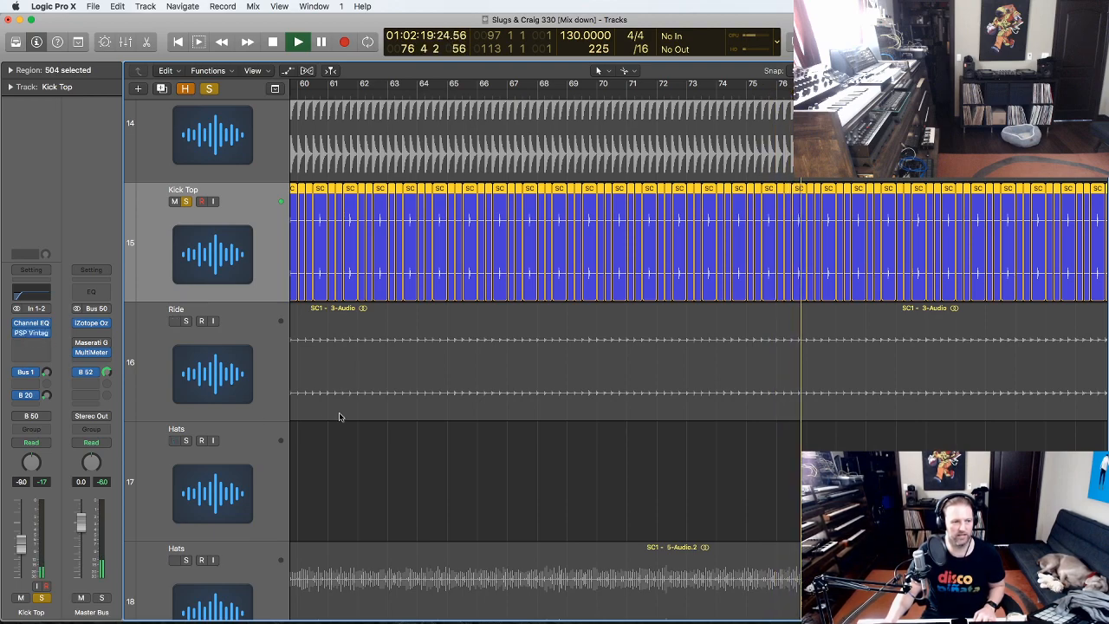
{"action": "left_click", "coordinate": [186, 322], "text": "alt"}
- Zoom out to show more bars and restart playback from bar 16
{"action": "left_click", "coordinate": [563, 457], "text": "ctrl+alt"}
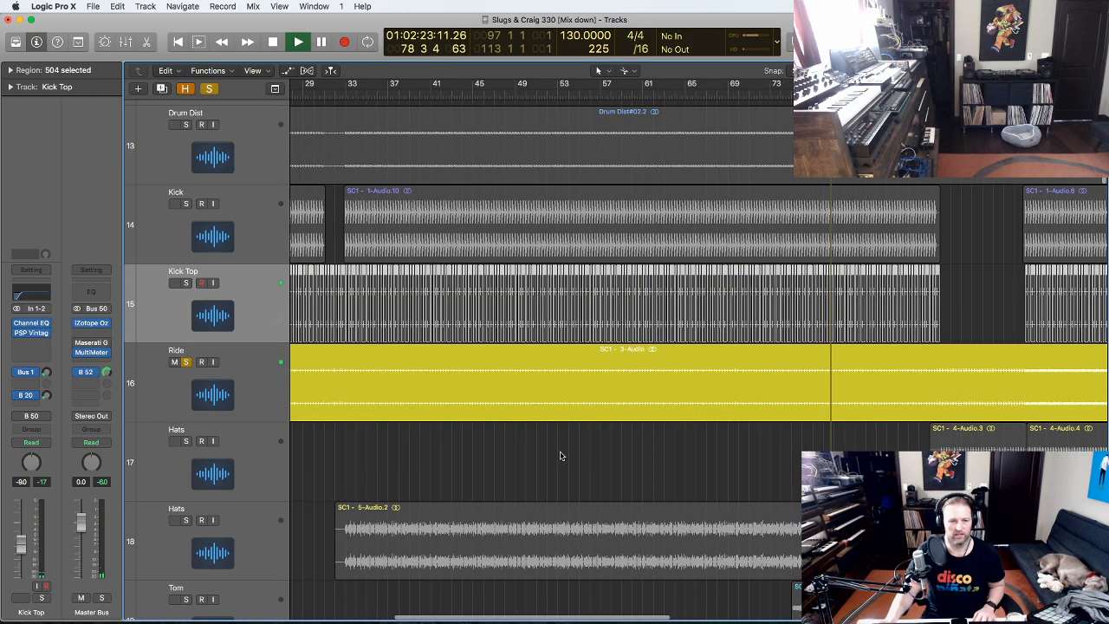
{"action": "left_click", "coordinate": [899, 432], "text": "ctrl+alt"}
{"action": "left_click_drag", "start_coordinate": [1035, 378], "coordinate": [422, 230]}
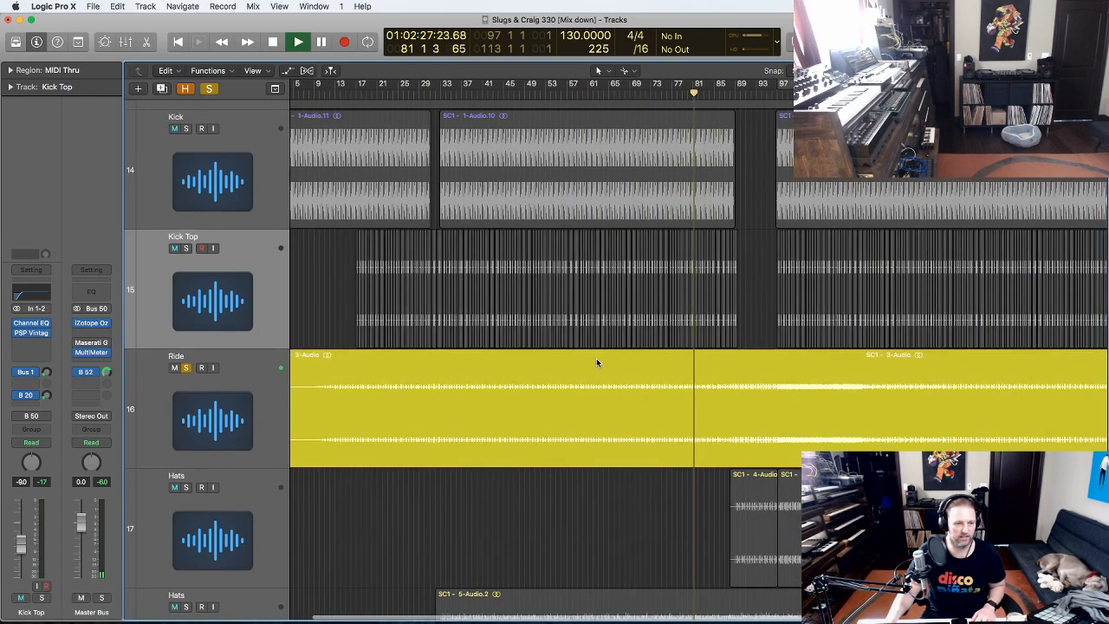
{"action": "scroll", "coordinate": [593, 362], "scroll_direction": "left", "scroll_amount": 3}
{"action": "key", "text": "space"}
{"action": "left_click", "coordinate": [382, 94]}
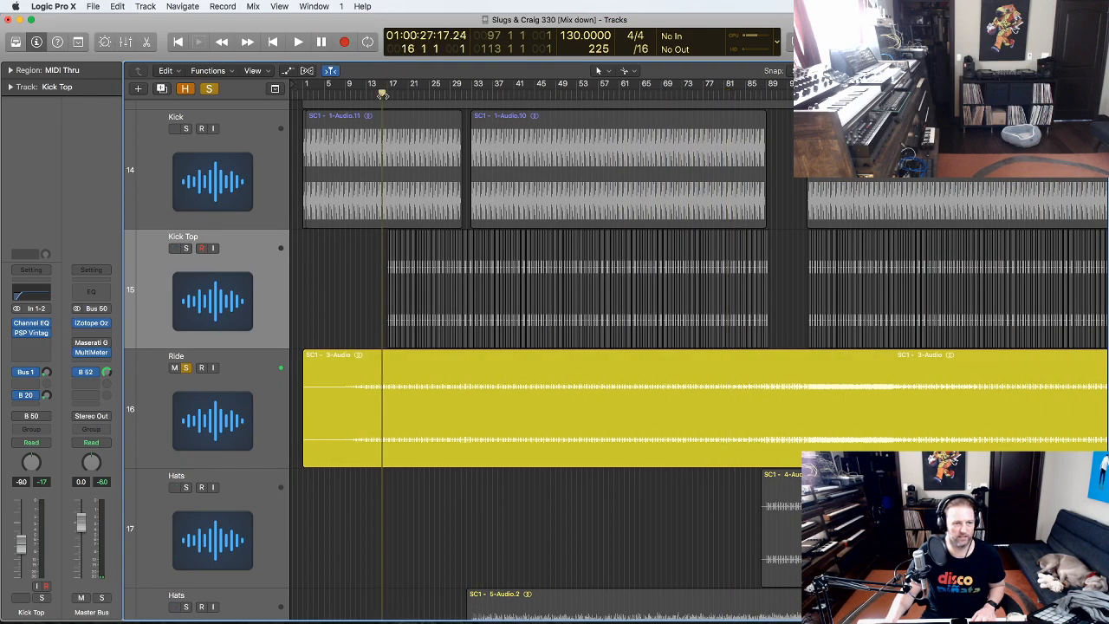
{"action": "key", "text": "space"}
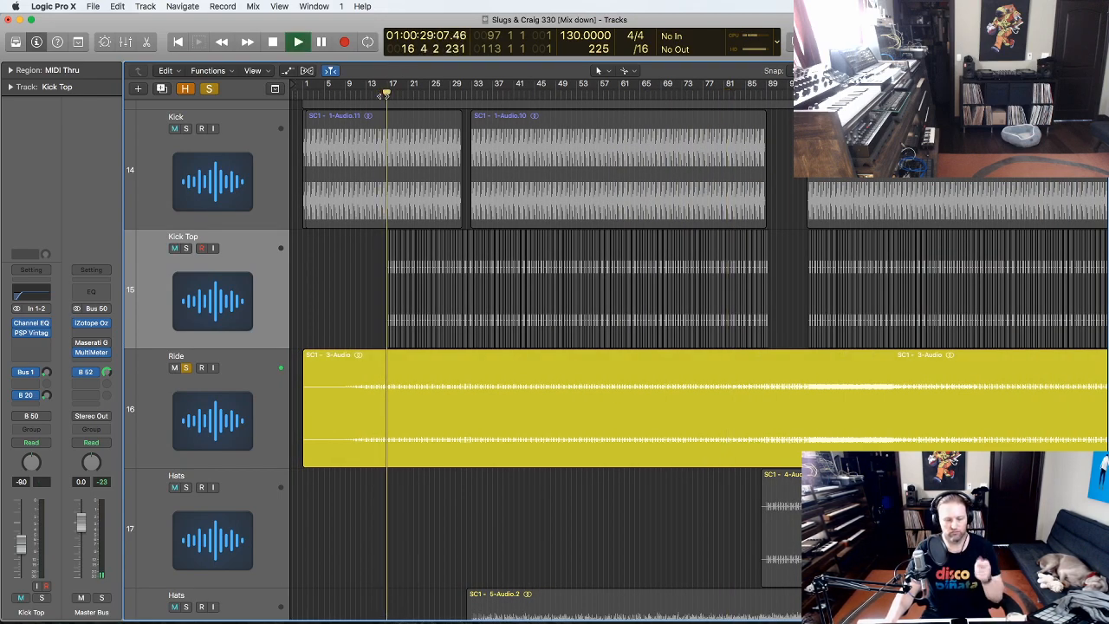
- Jump playback through bars 55, 69, 84 and 97, then zoom out to show more tracks
{"action": "left_click", "coordinate": [593, 94]}
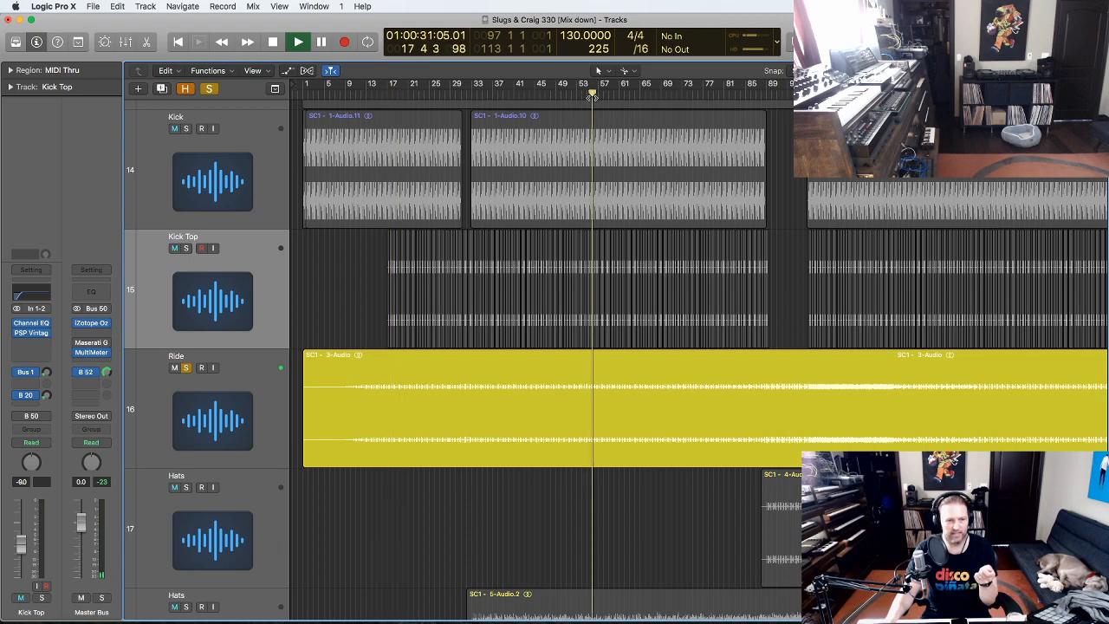
{"action": "left_click", "coordinate": [678, 95]}
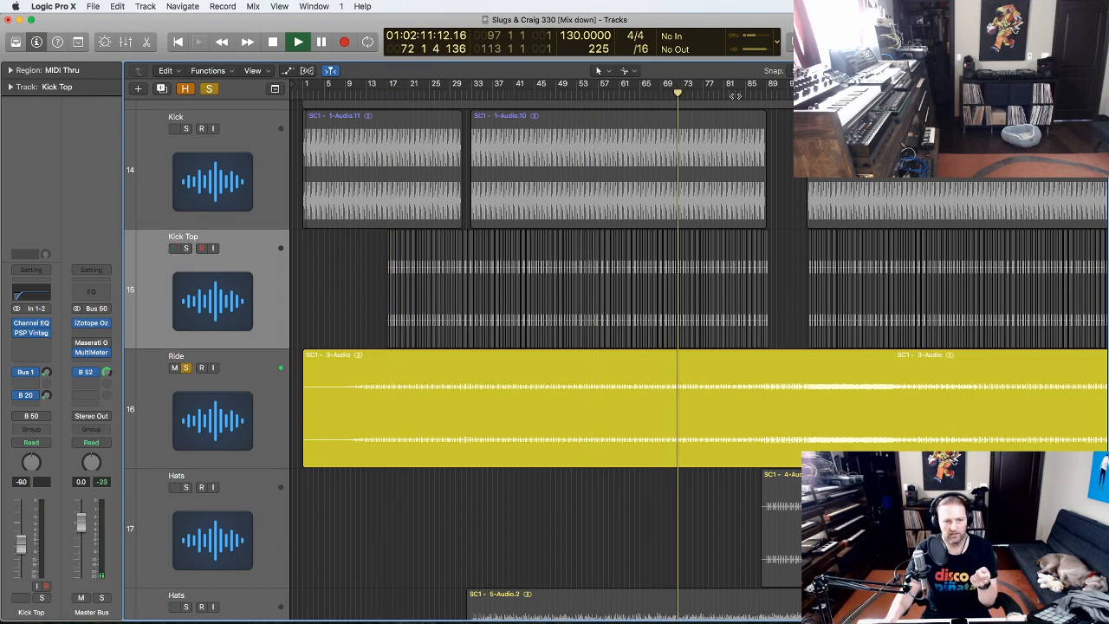
{"action": "left_click", "coordinate": [738, 96]}
{"action": "left_click", "coordinate": [787, 93]}
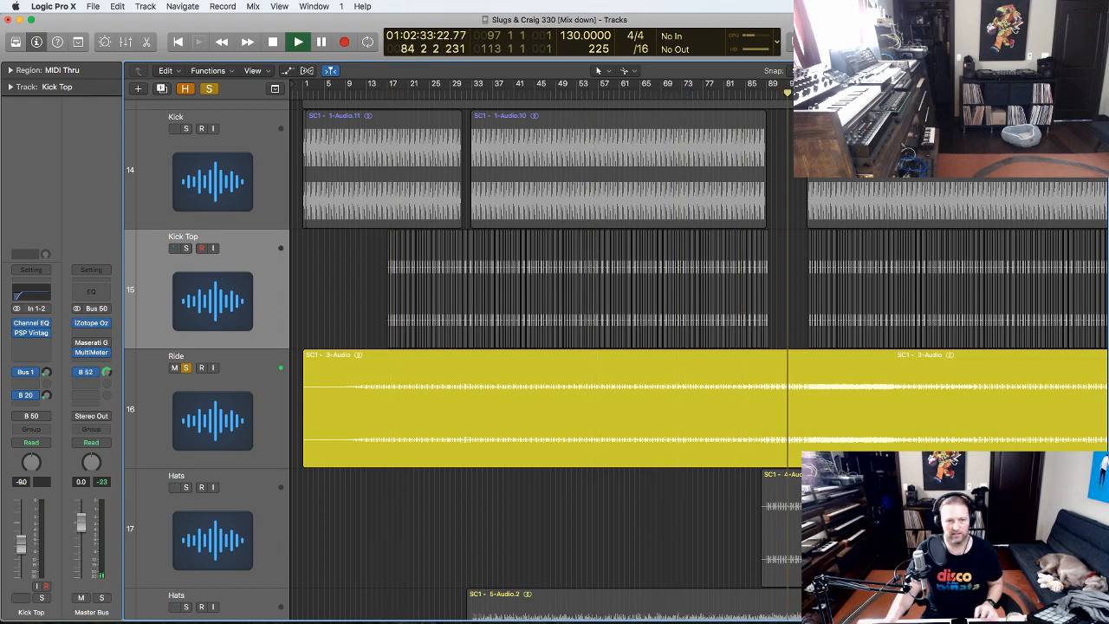
{"action": "left_click", "coordinate": [808, 93]}
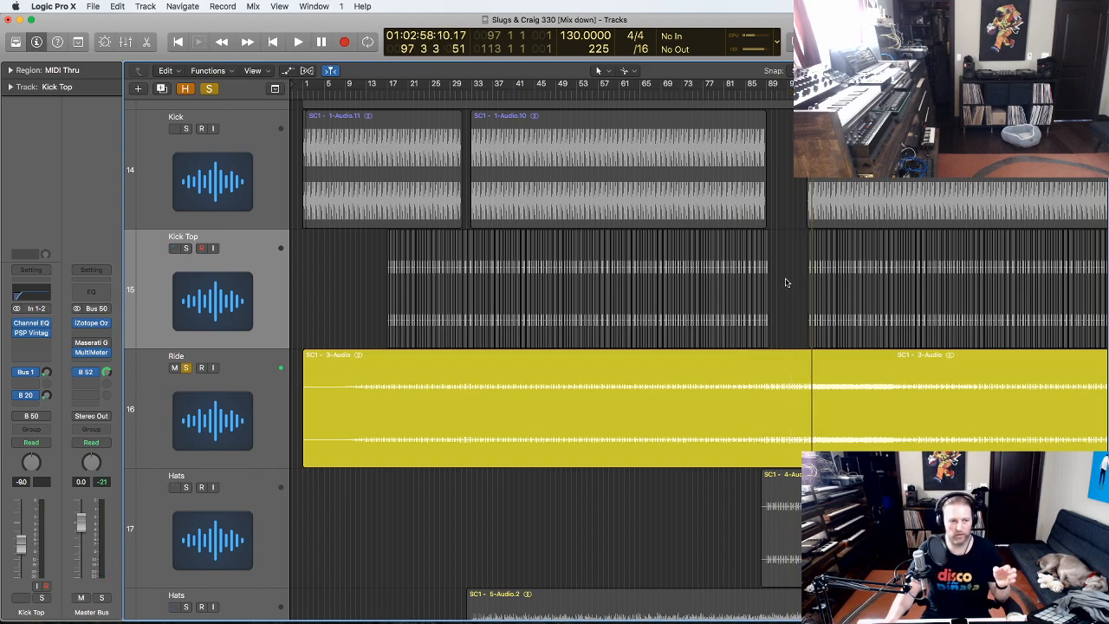
{"action": "key", "text": "z"}
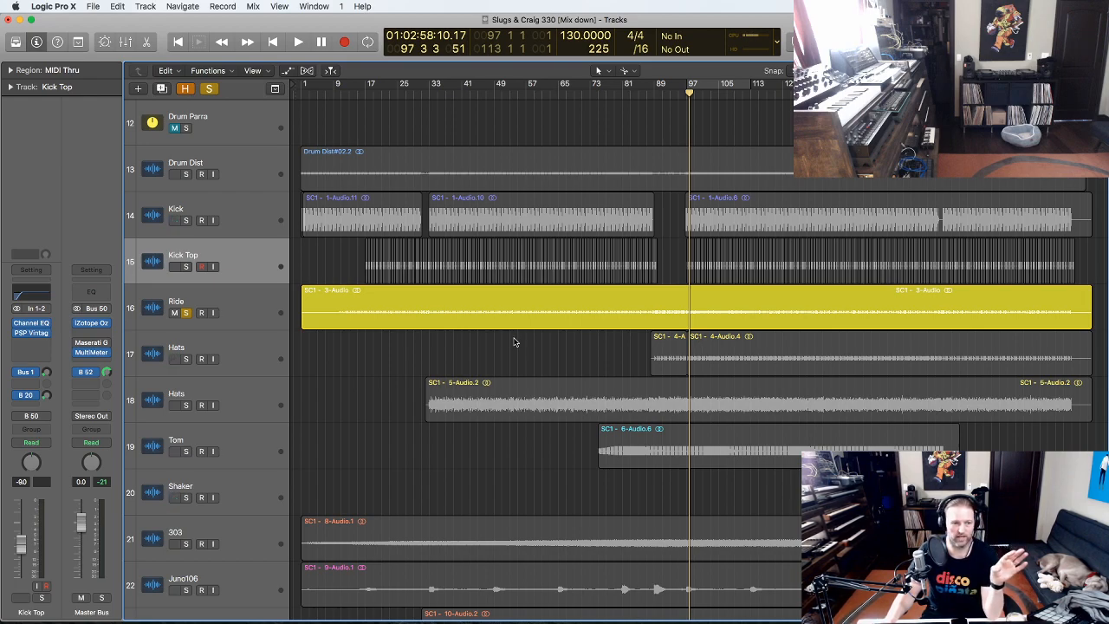
{"action": "left_click", "coordinate": [243, 318]}
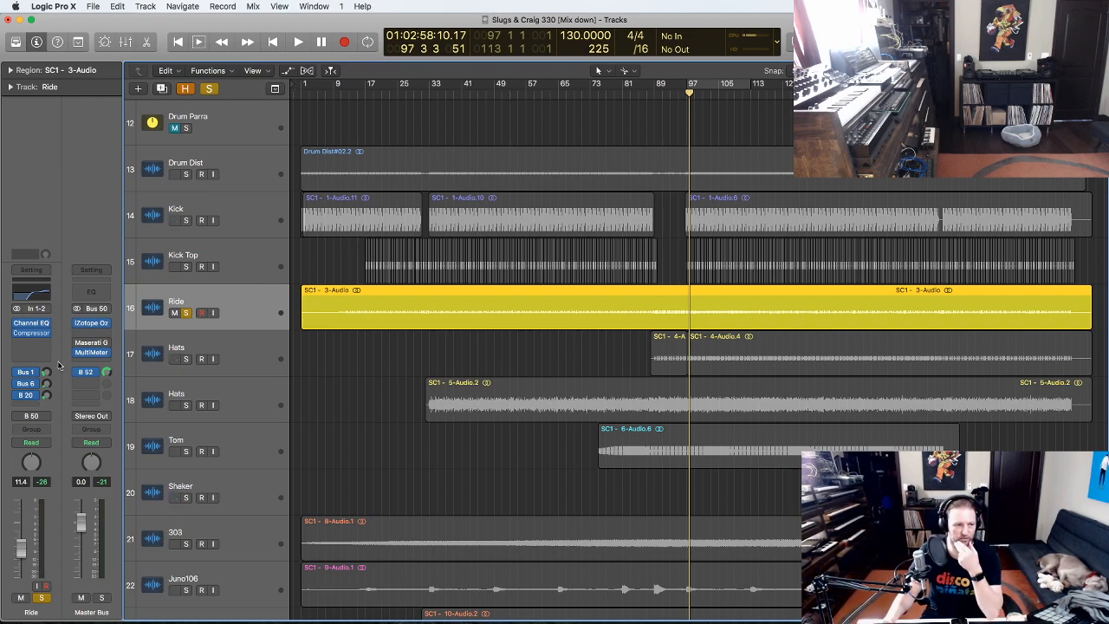
{"action": "scroll", "coordinate": [672, 347], "scroll_direction": "down", "scroll_amount": 2}
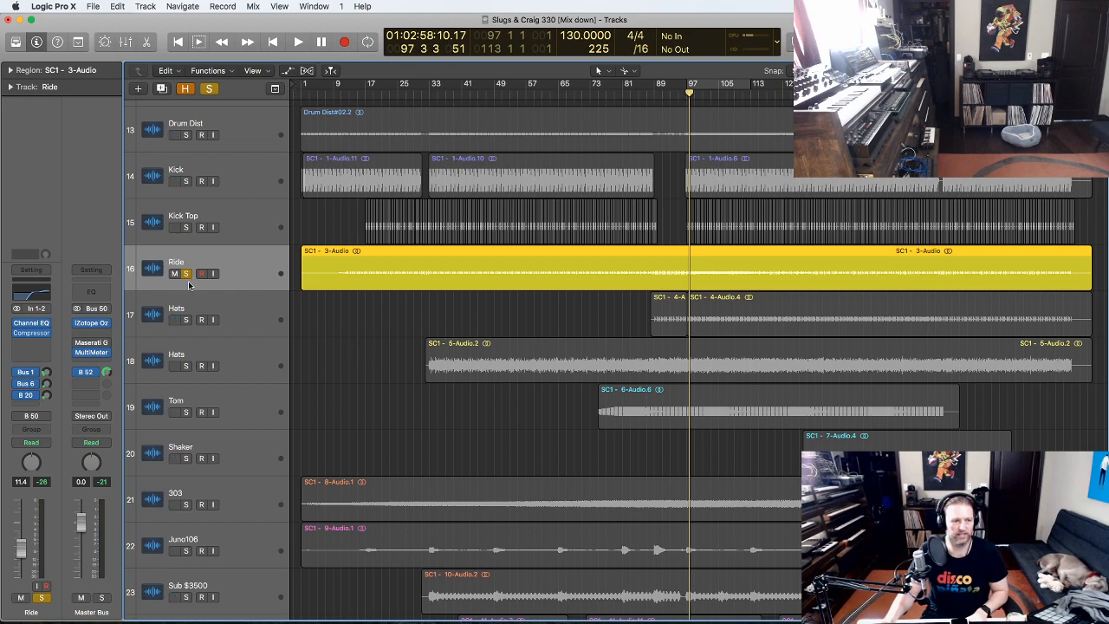
{"action": "left_click", "coordinate": [32, 323]}
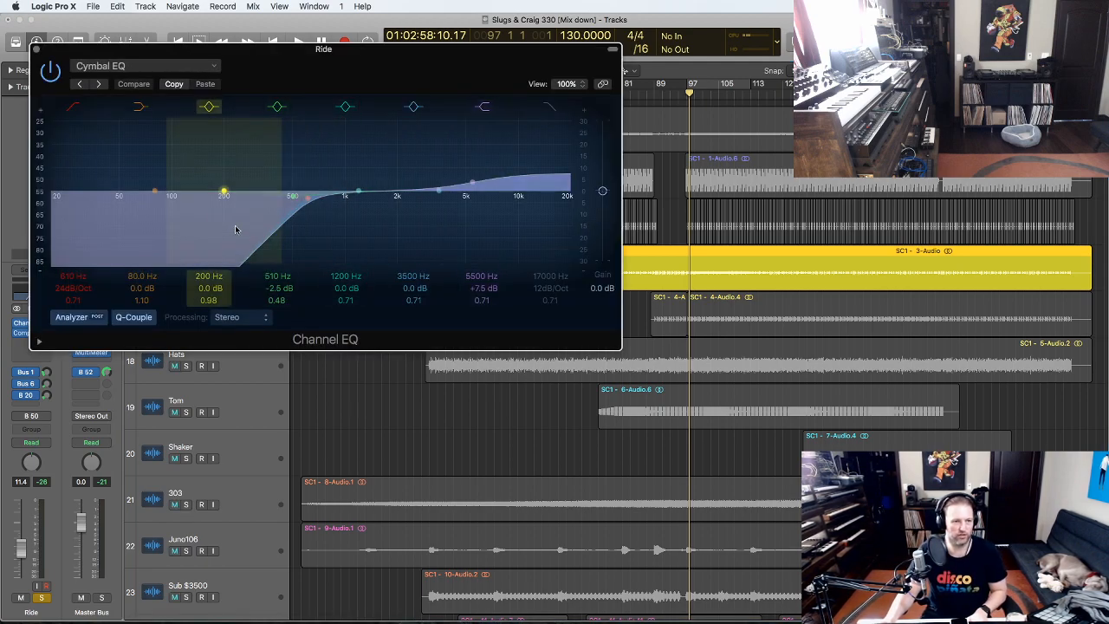
{"action": "key", "text": "space"}
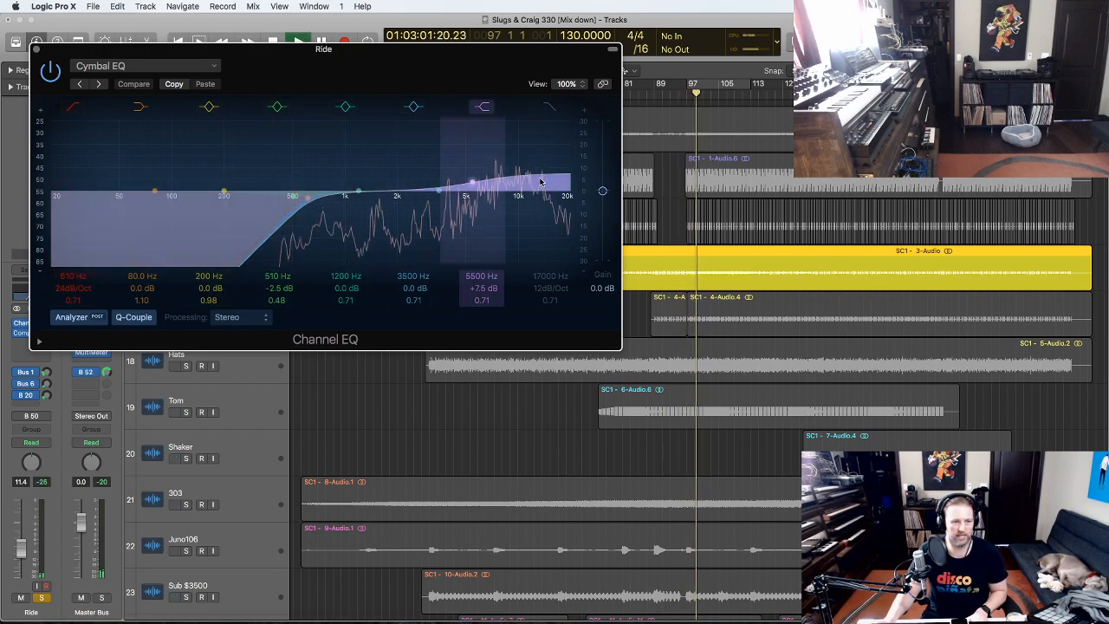
{"action": "key", "text": "space"}
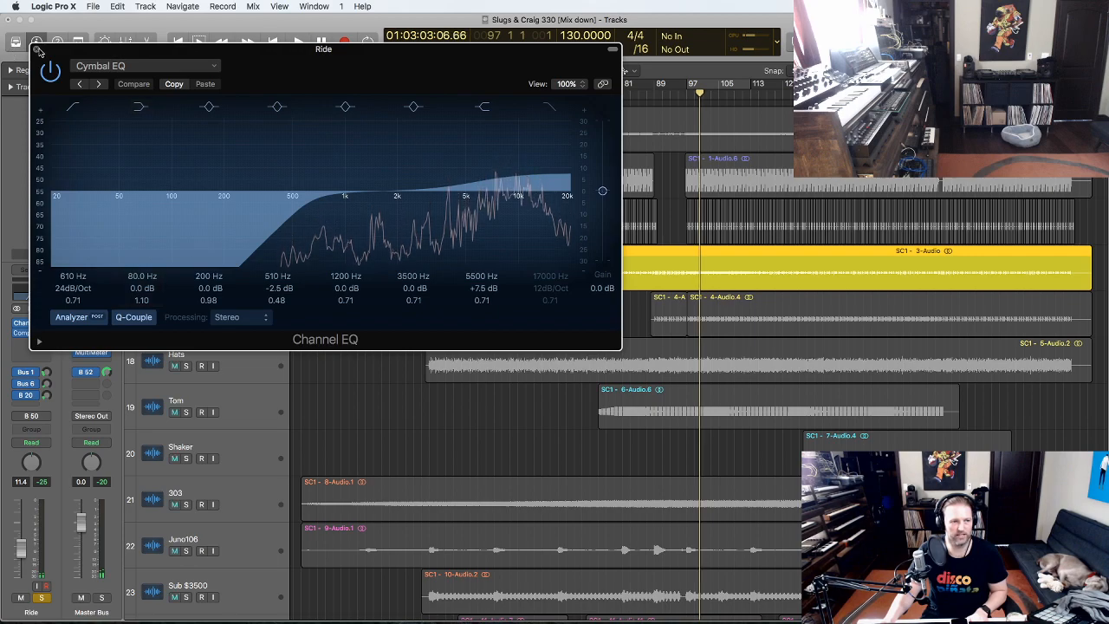
{"action": "left_click", "coordinate": [48, 322]}
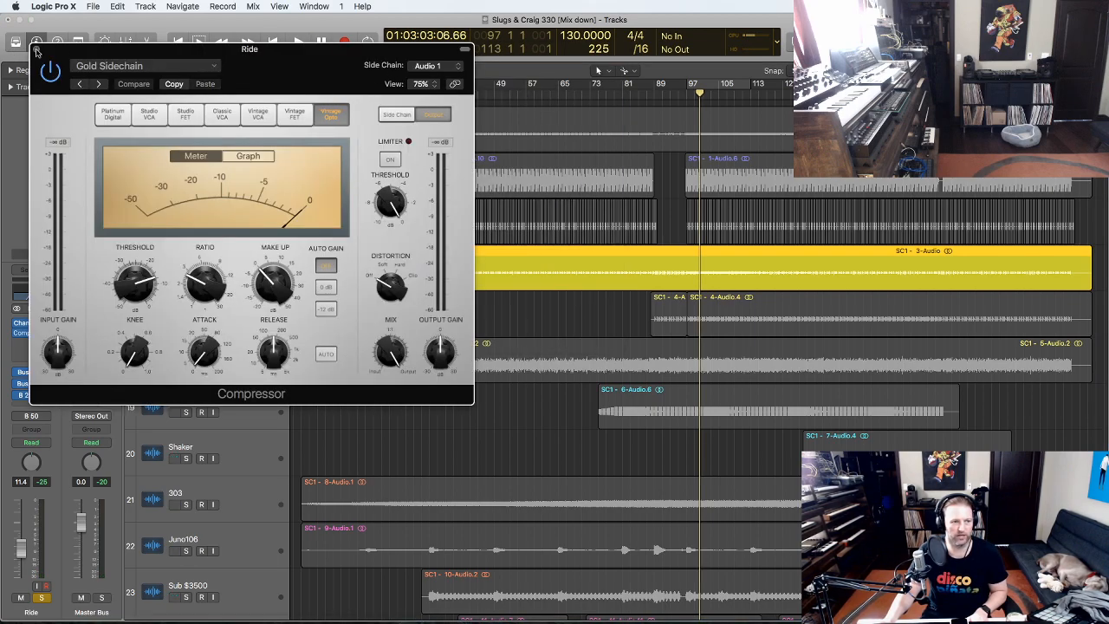
{"action": "left_click", "coordinate": [36, 52]}
{"action": "scroll", "coordinate": [609, 308], "scroll_direction": "down", "scroll_amount": 1}
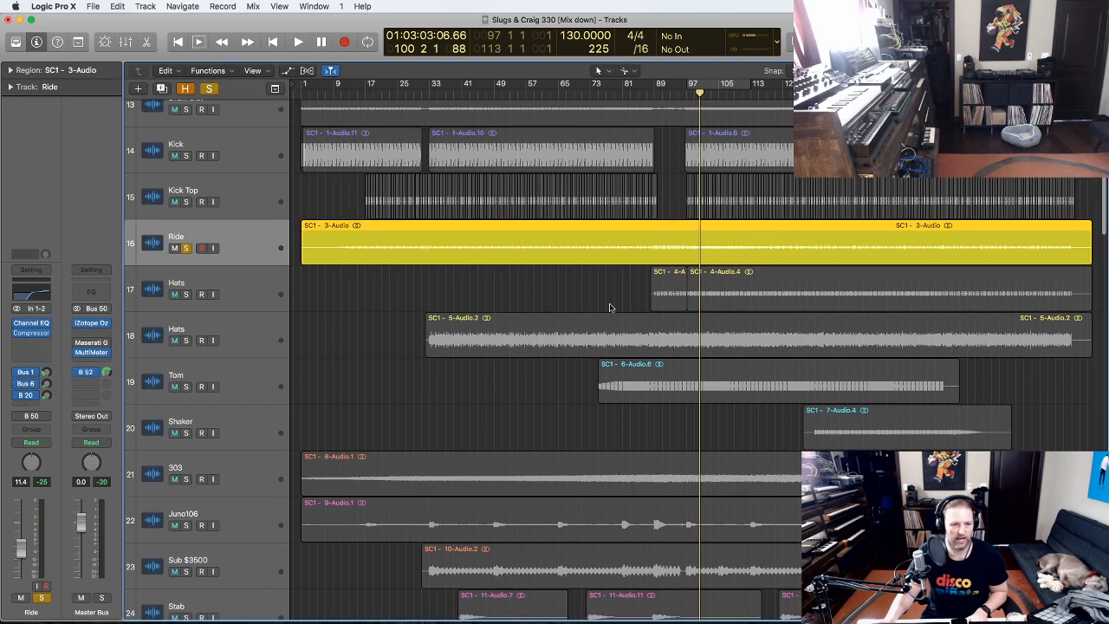
- Select Hats and play from bar 89, zooming in on its regions before stopping
{"action": "left_click", "coordinate": [259, 301]}
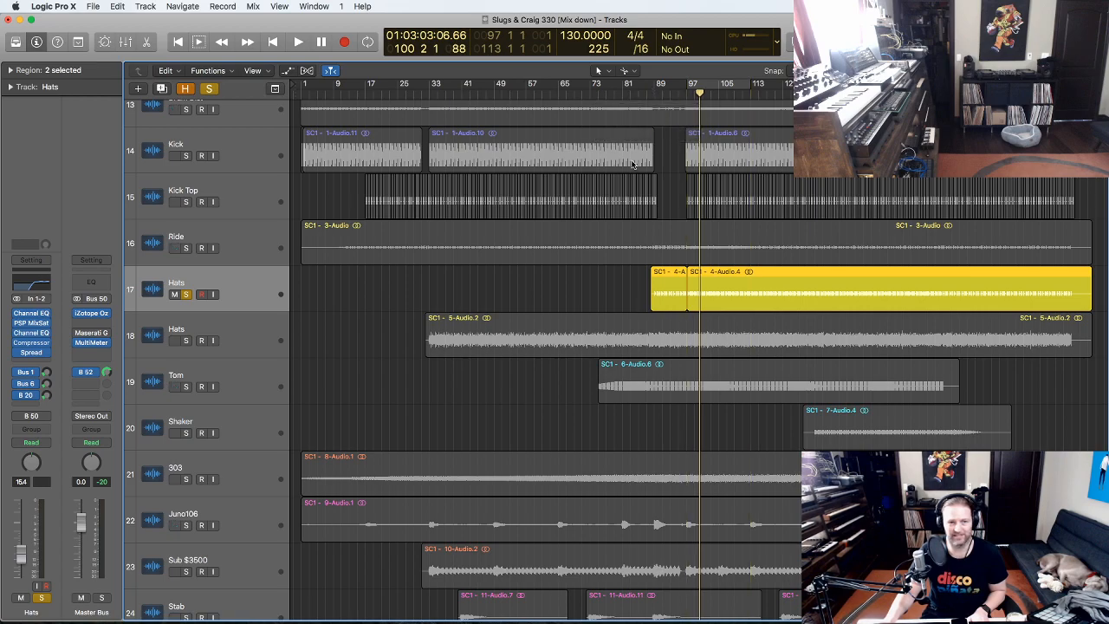
{"action": "left_click", "coordinate": [651, 87]}
{"action": "key", "text": "space"}
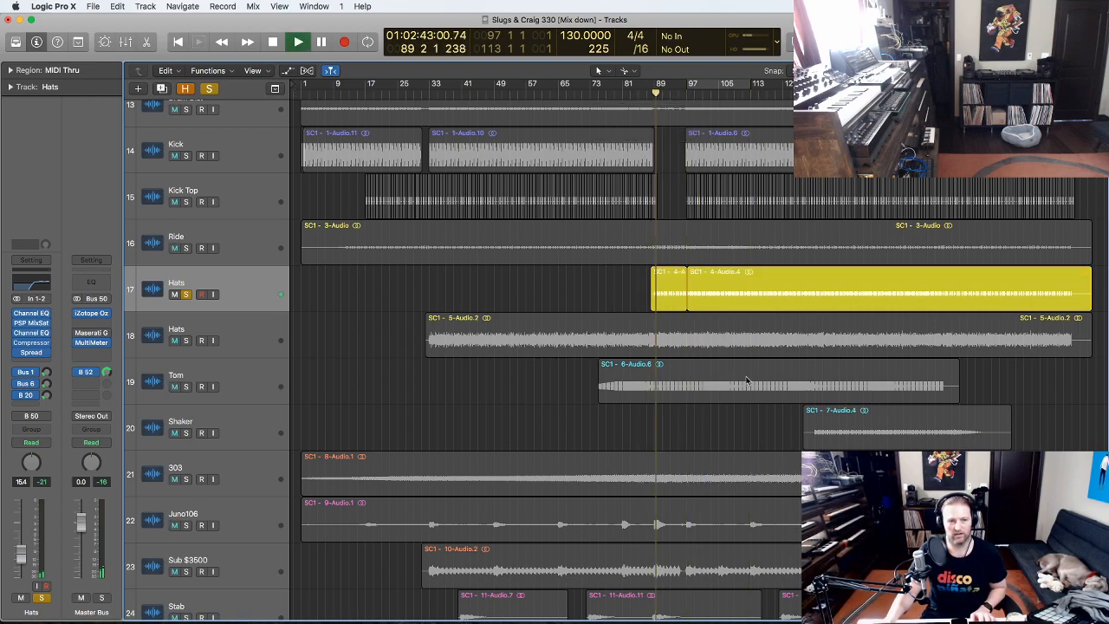
{"action": "left_click_drag", "start_coordinate": [799, 460], "coordinate": [545, 100]}
{"action": "key", "text": "space"}
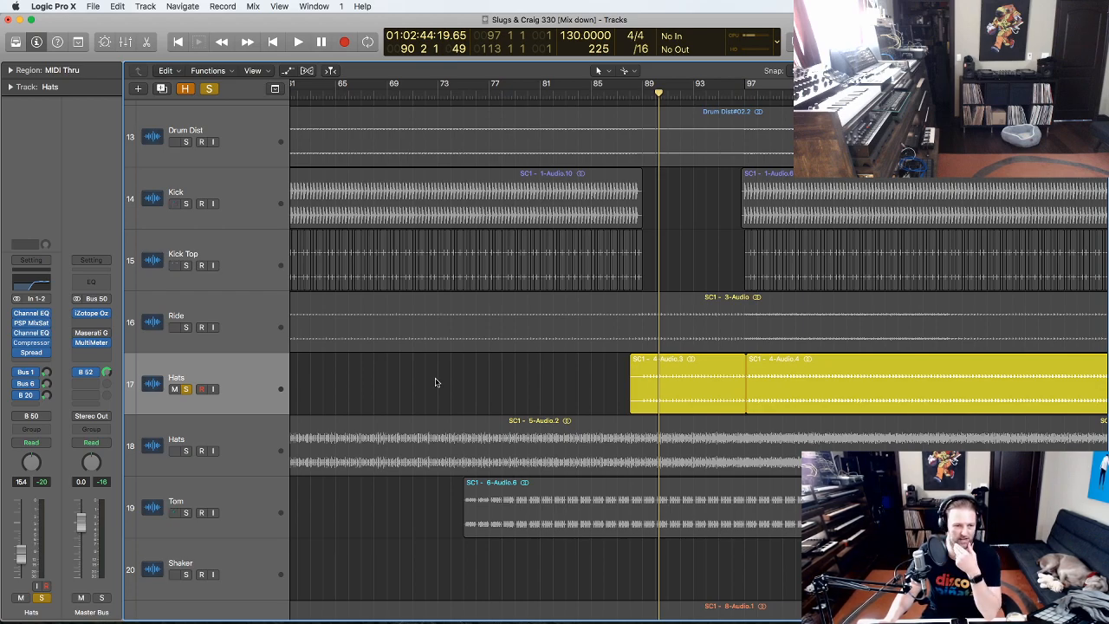
- Raise the Hats Channel EQ low-cut frequency and inspect PSP MixSaturator2, closing both windows
{"action": "left_click", "coordinate": [233, 377]}
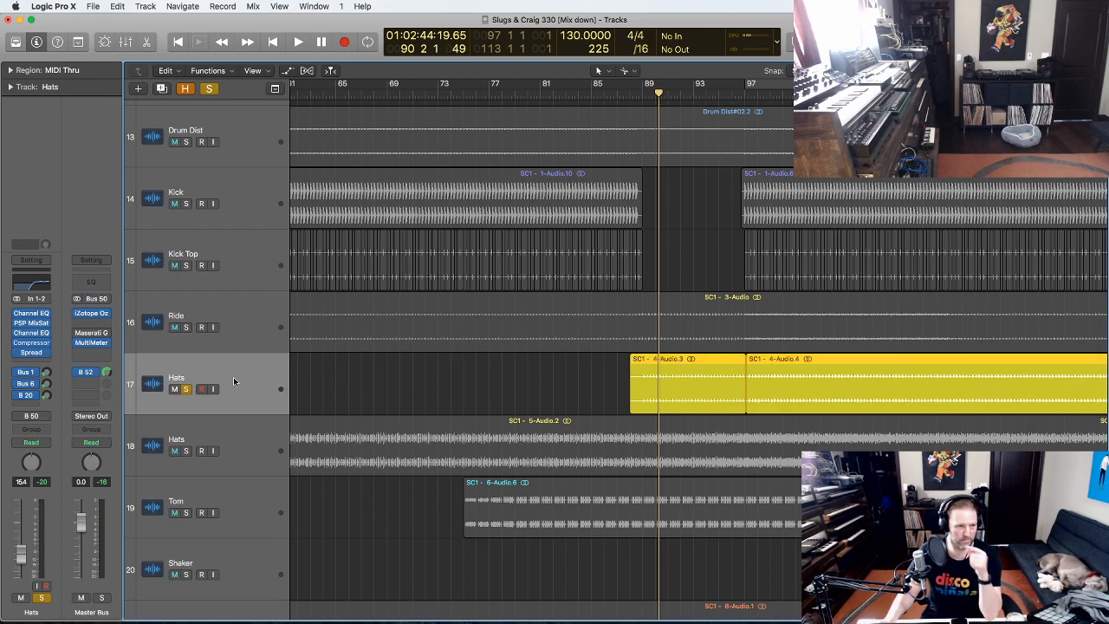
{"action": "left_click", "coordinate": [33, 315]}
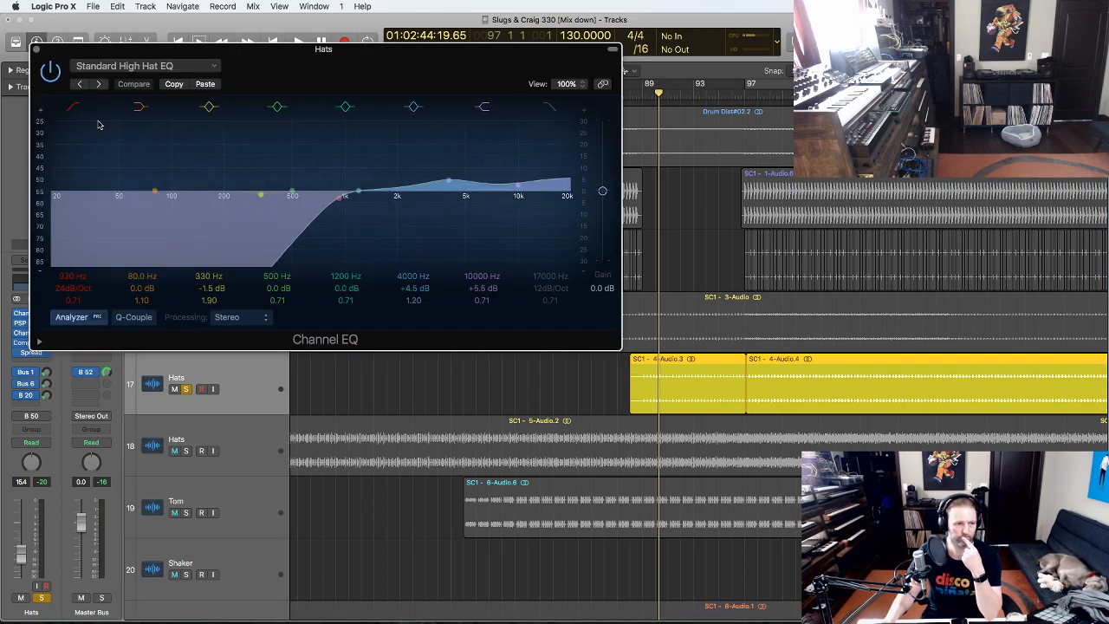
{"action": "left_click_drag", "start_coordinate": [156, 195], "coordinate": [299, 208]}
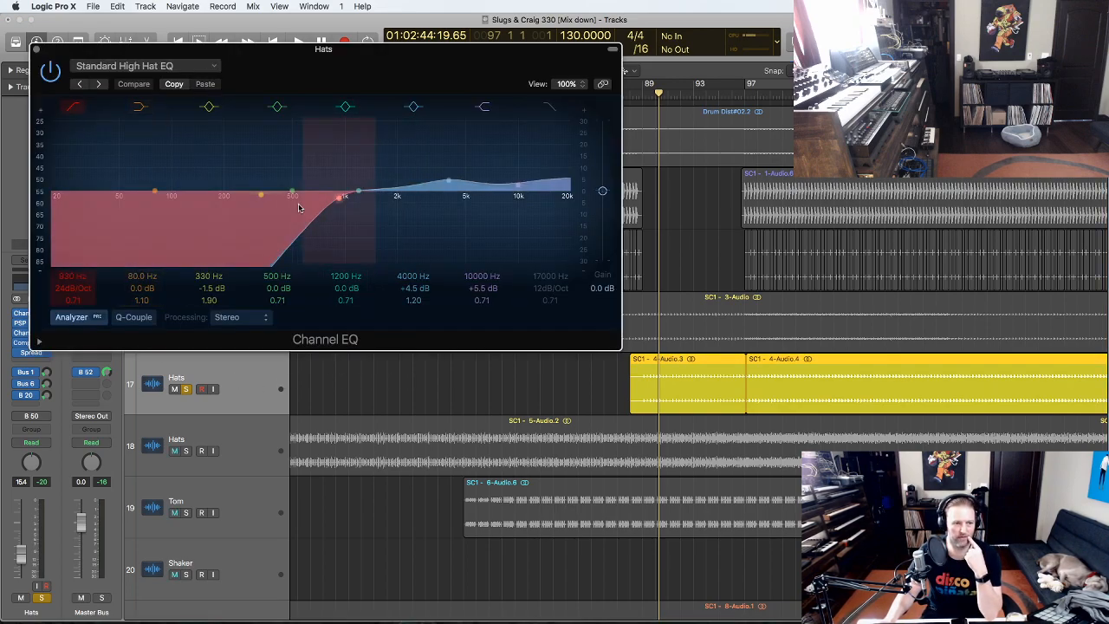
{"action": "left_click", "coordinate": [36, 49]}
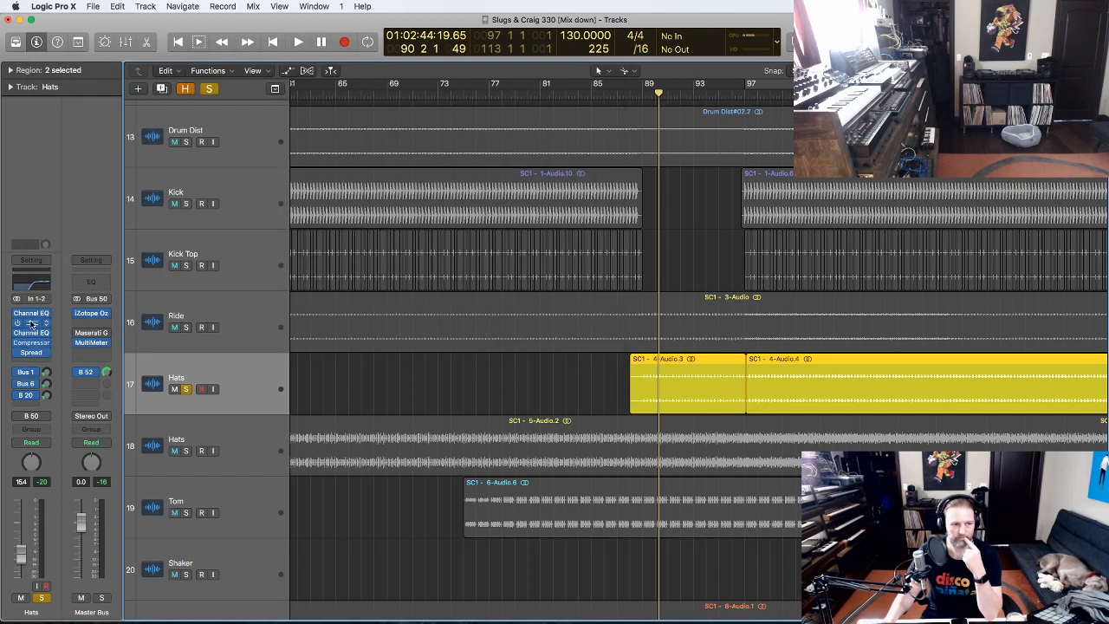
{"action": "left_click", "coordinate": [32, 323]}
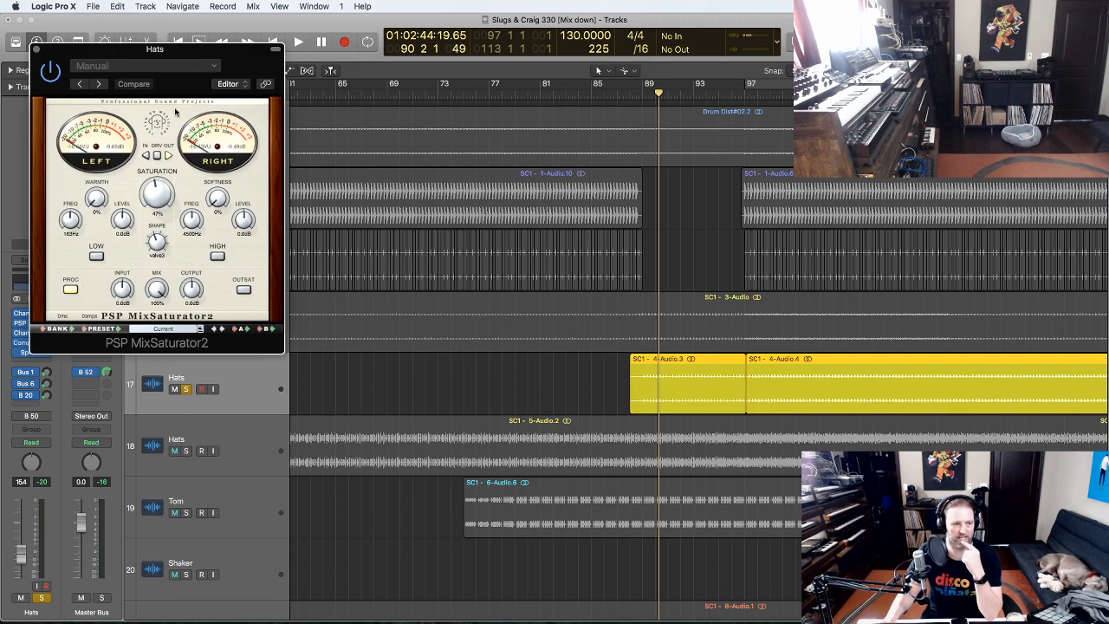
{"action": "left_click", "coordinate": [37, 49]}
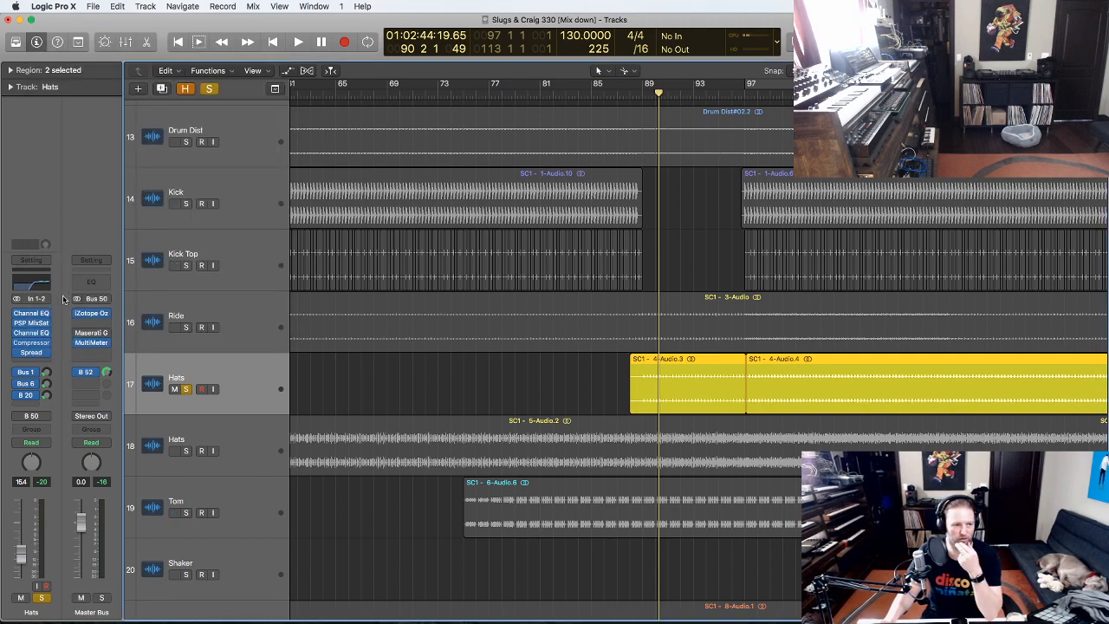
- Play Hats through its second Channel EQ with 7700 Hz at -3.5 dB, then stop and unsolo
{"action": "left_click", "coordinate": [31, 333]}
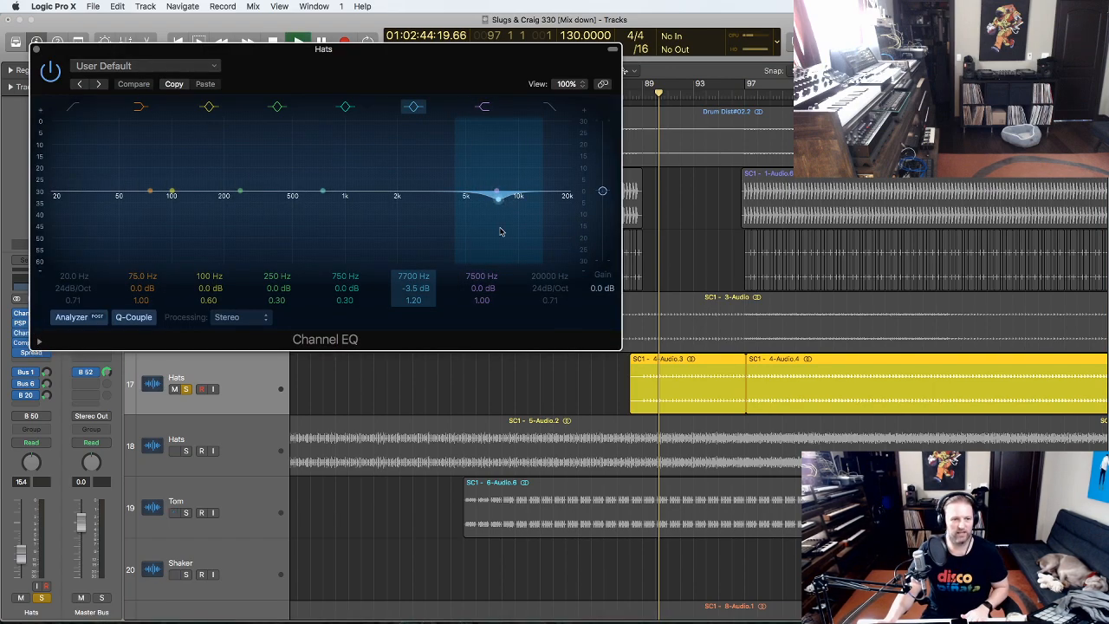
{"action": "key", "text": "space"}
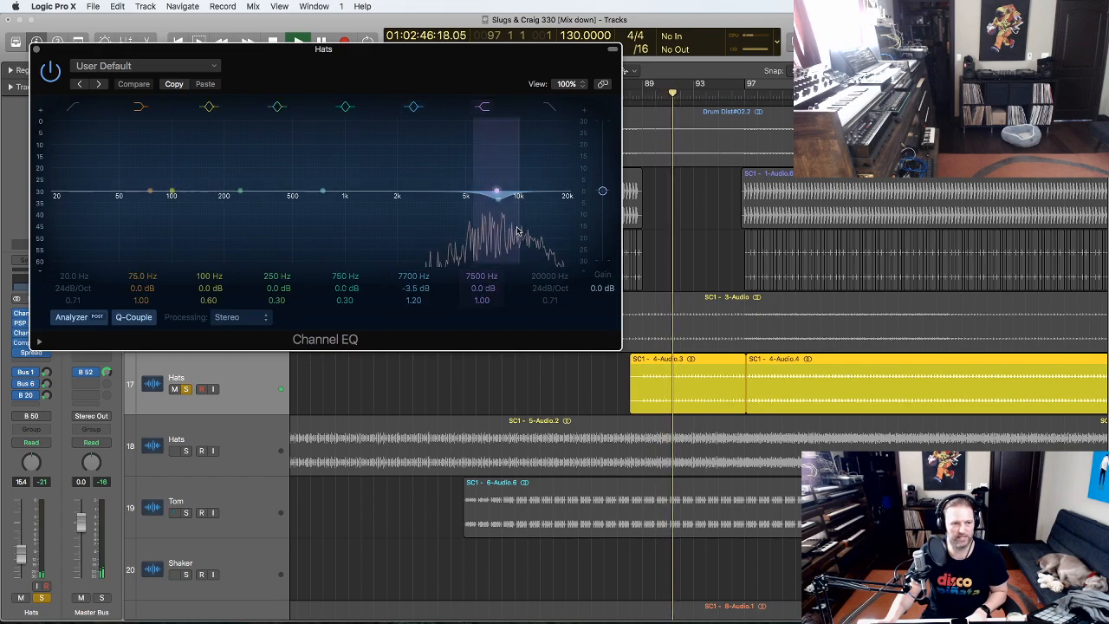
{"action": "mouse_move", "coordinate": [409, 290]}
{"action": "left_mouse_down"}
{"action": "mouse_move", "coordinate": [409, 204]}
{"action": "mouse_move", "coordinate": [409, 289]}
{"action": "left_mouse_up"}
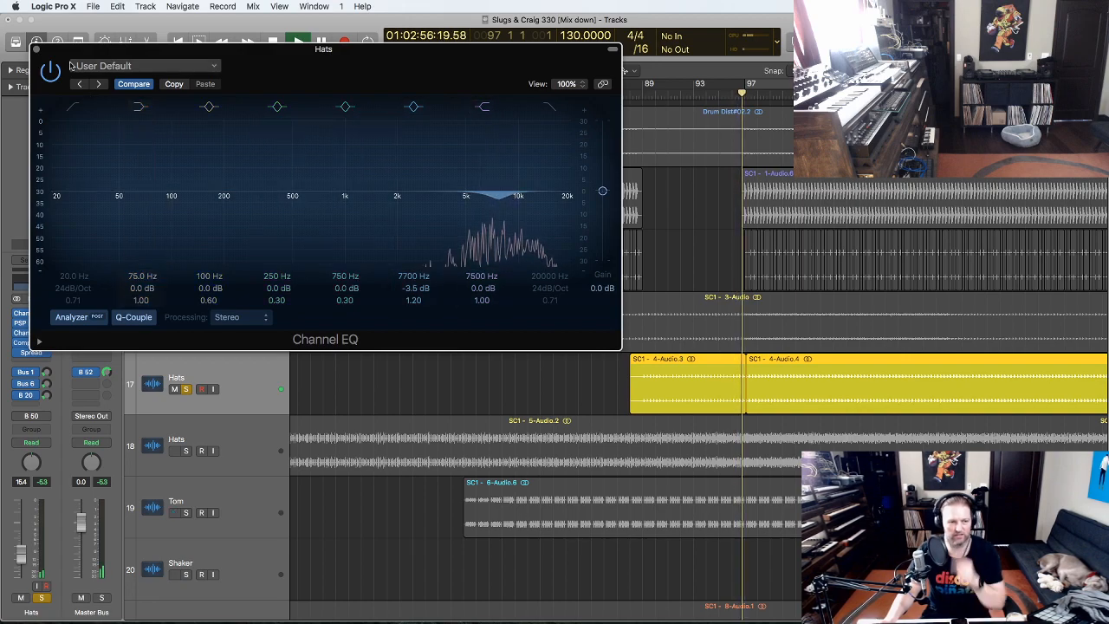
{"action": "left_click", "coordinate": [37, 49]}
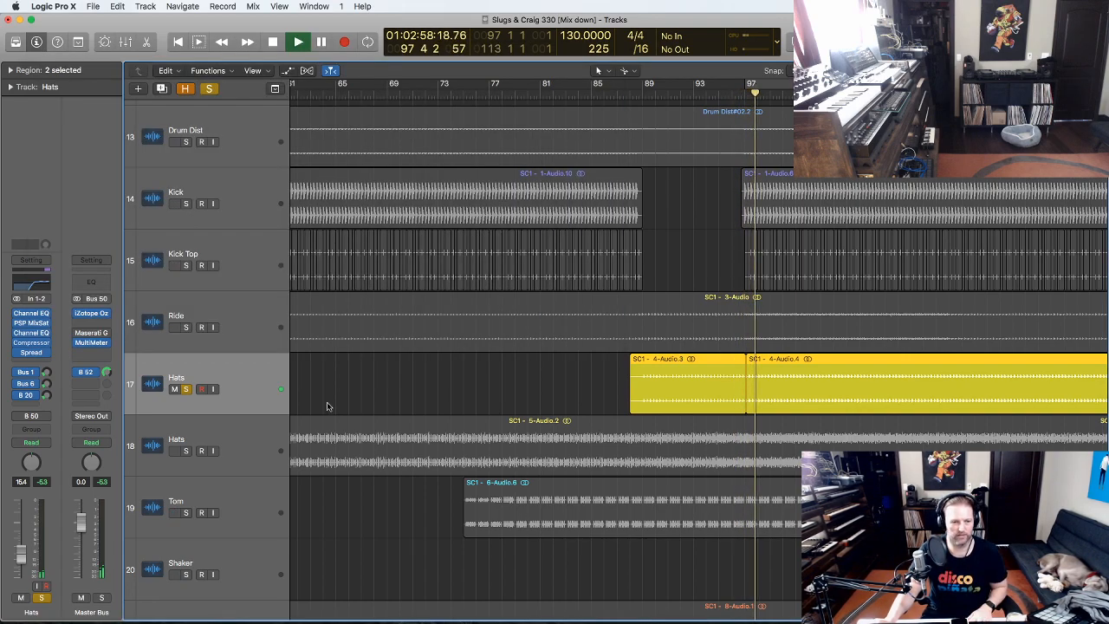
{"action": "key", "text": "space"}
{"action": "left_click", "coordinate": [186, 390]}
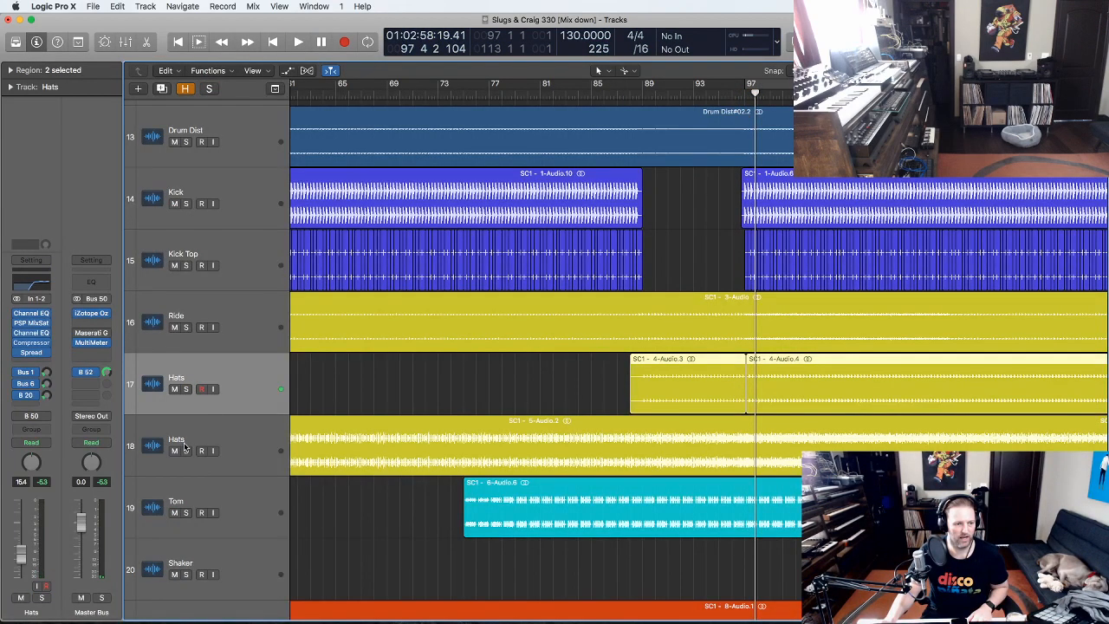
- Solo the second Hats track, play from around bar 74 and check its Channel EQ
{"action": "left_click", "coordinate": [183, 446]}
{"action": "left_click", "coordinate": [185, 451]}
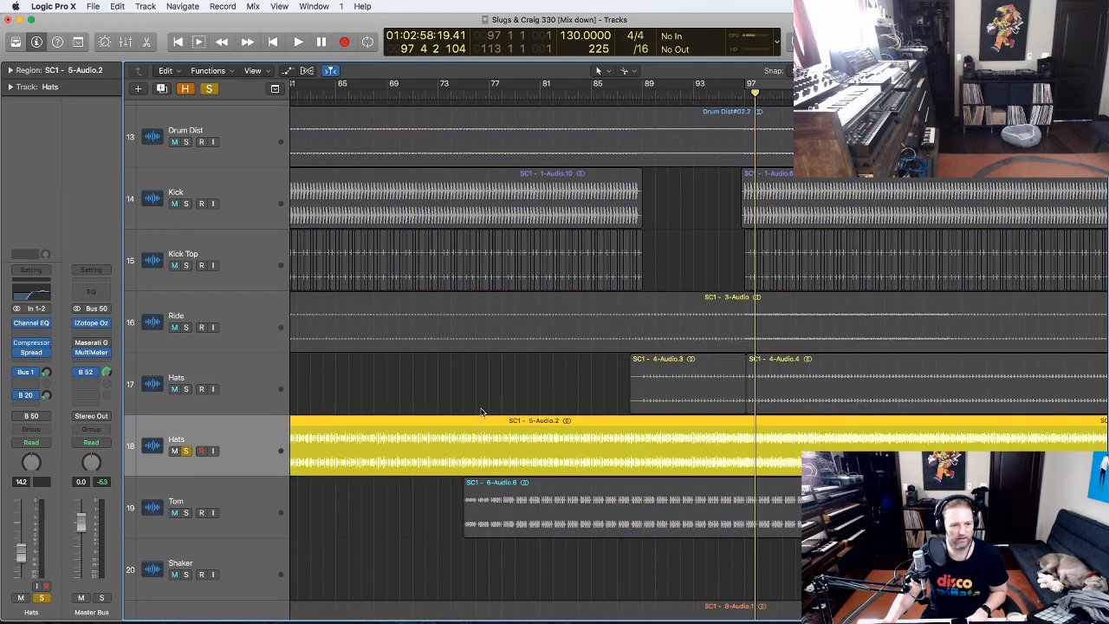
{"action": "scroll", "coordinate": [501, 354], "scroll_direction": "down", "scroll_amount": 2}
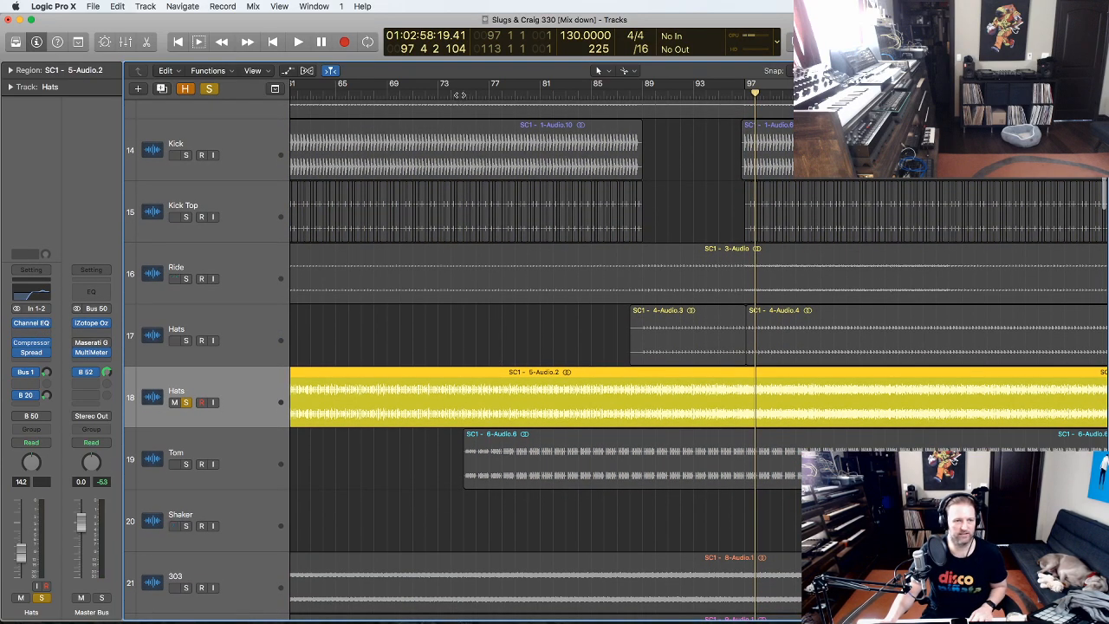
{"action": "double_click", "coordinate": [460, 94]}
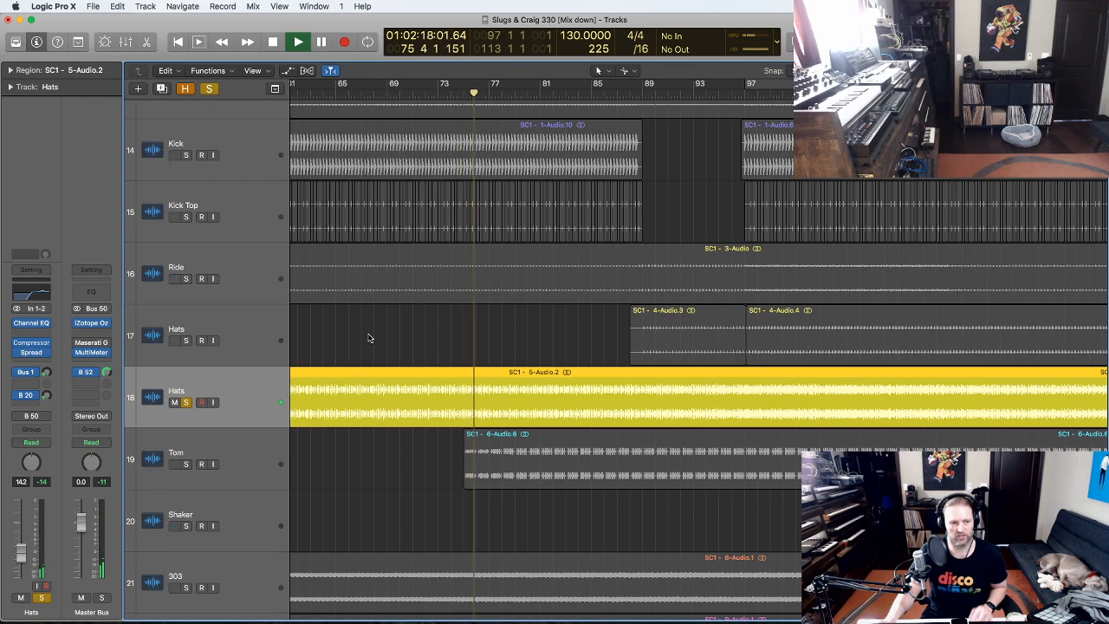
{"action": "scroll", "coordinate": [369, 338], "scroll_direction": "down", "scroll_amount": 1}
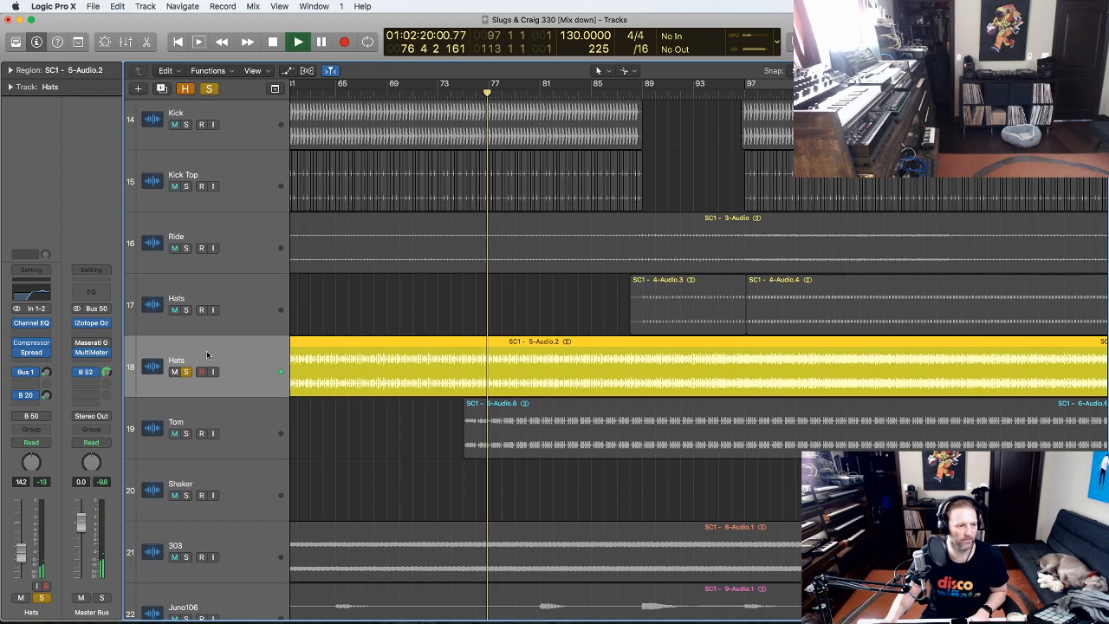
{"action": "left_click", "coordinate": [33, 323]}
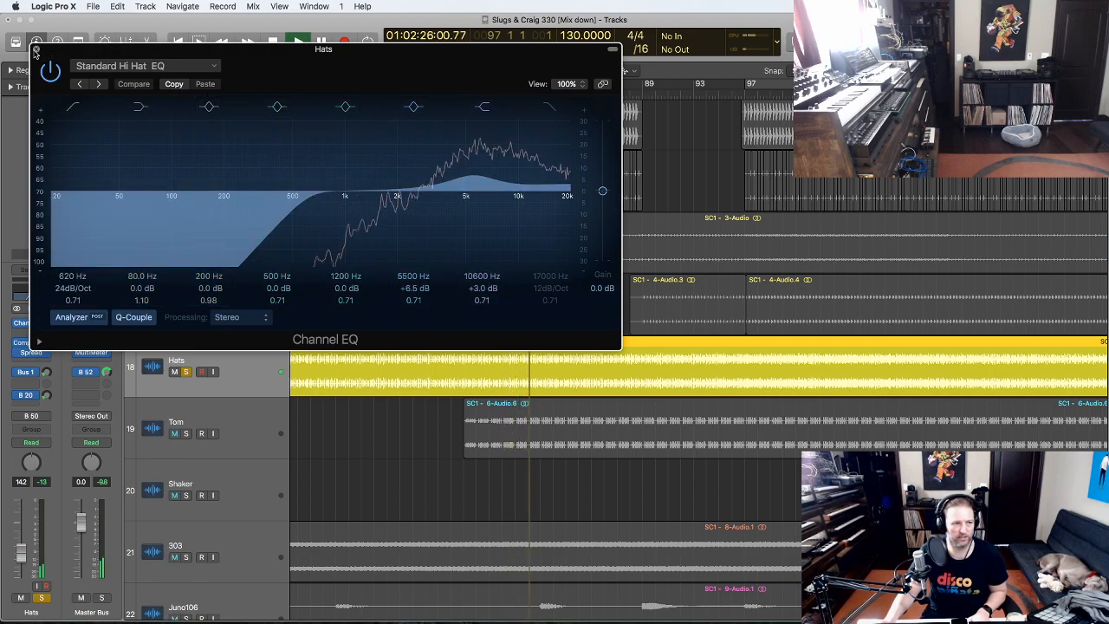
{"action": "left_click", "coordinate": [35, 50]}
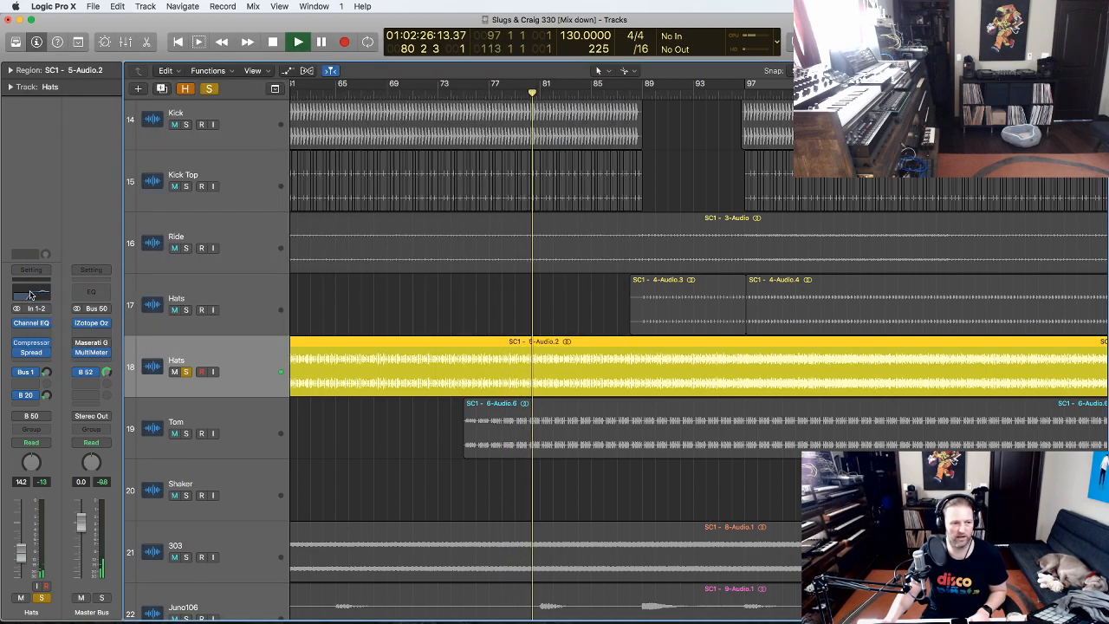
- Compare the Stereo Spread settings on the second and first Hats tracks
{"action": "left_click", "coordinate": [33, 354]}
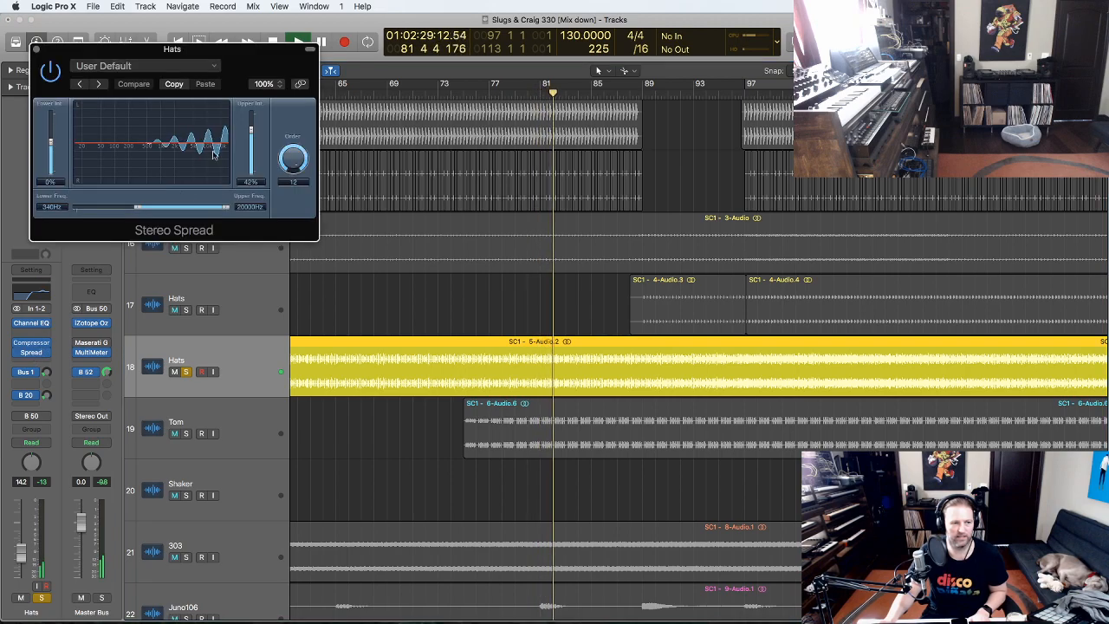
{"action": "left_click", "coordinate": [37, 52]}
{"action": "left_click", "coordinate": [223, 304]}
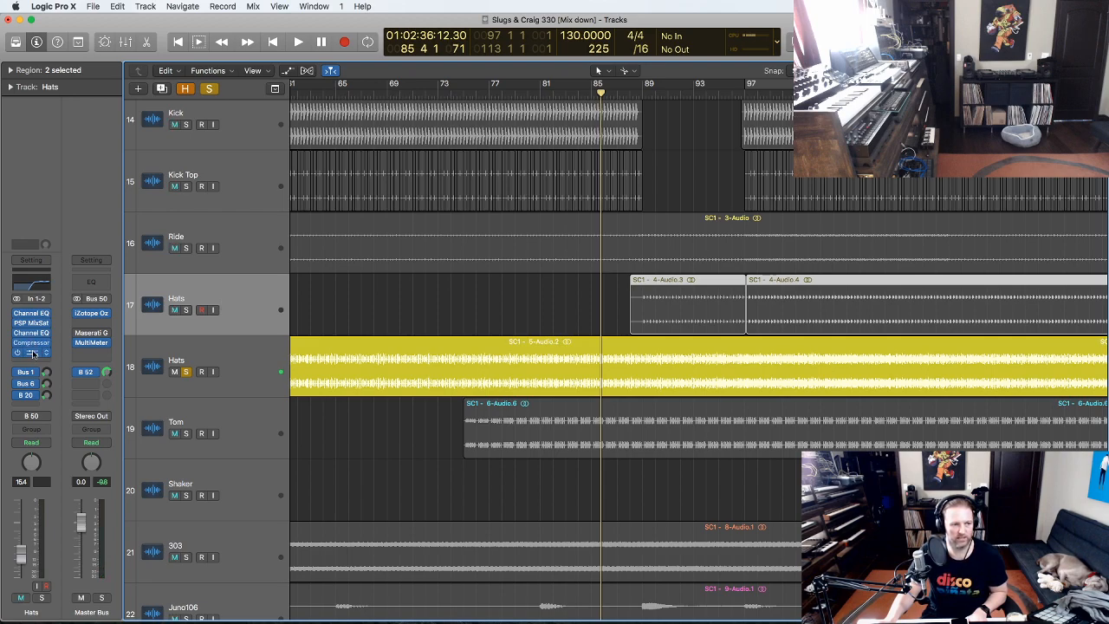
{"action": "left_click", "coordinate": [33, 352]}
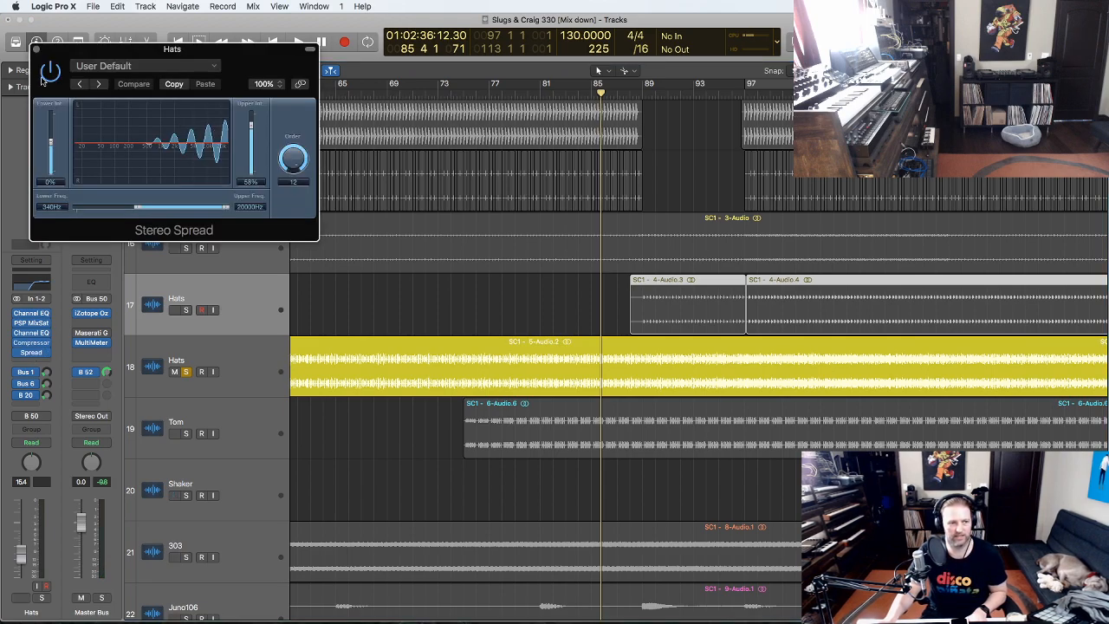
{"action": "left_click", "coordinate": [36, 50]}
{"action": "scroll", "coordinate": [235, 248], "scroll_direction": "down", "scroll_amount": 4}
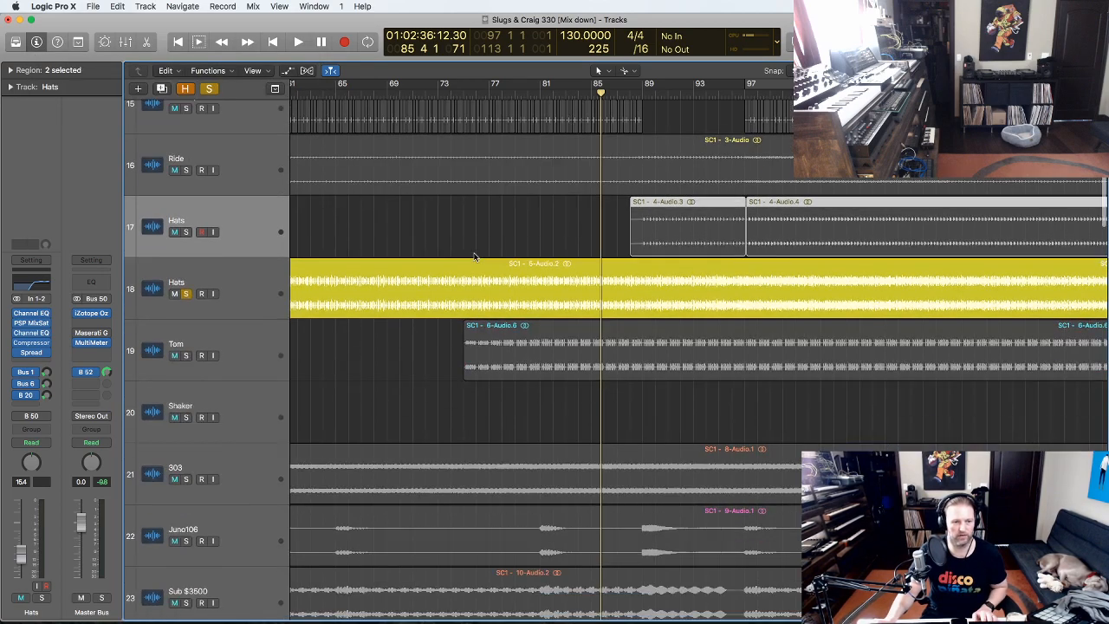
- Clear the solo, solo Tom, and play it from around bar 75, then stop
{"action": "left_click", "coordinate": [186, 221]}
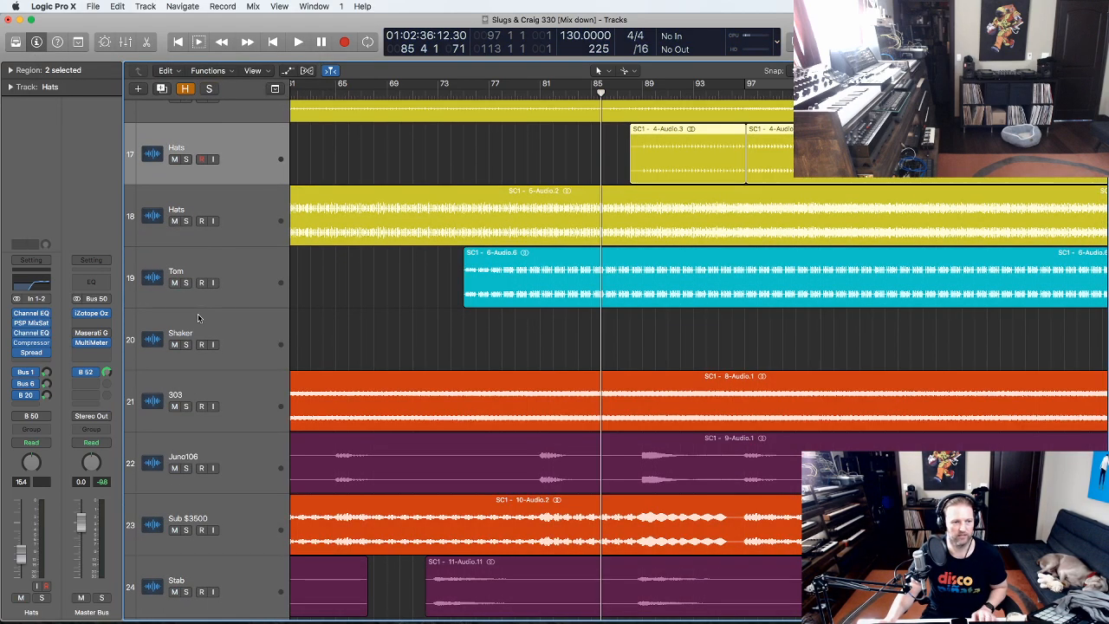
{"action": "left_click", "coordinate": [186, 282]}
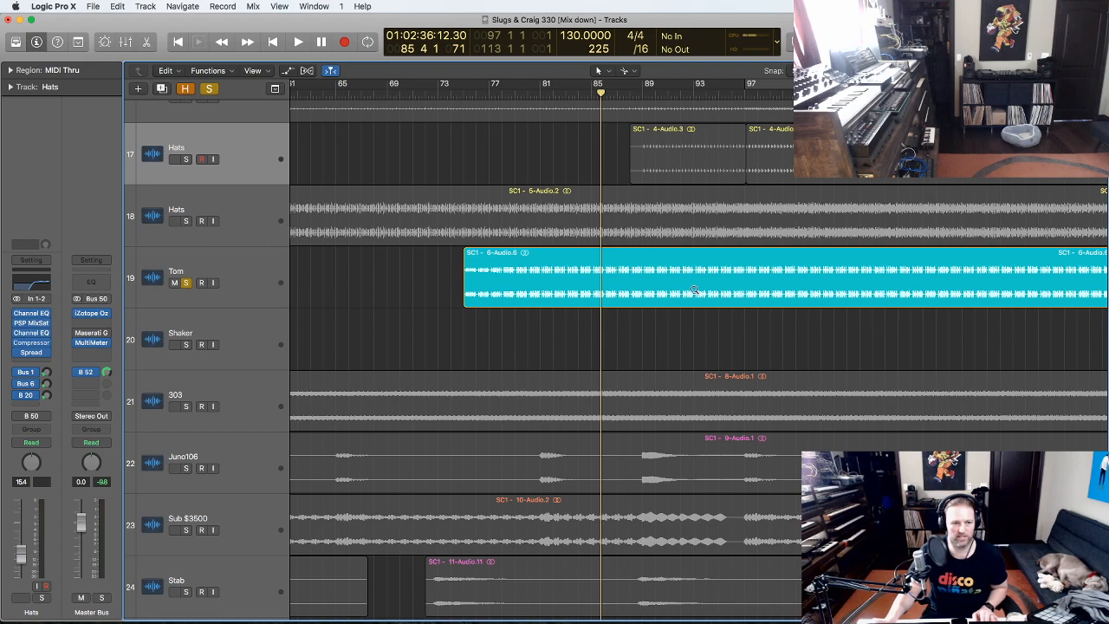
{"action": "left_click_drag", "start_coordinate": [779, 177], "coordinate": [316, 447], "text": "ctrl+alt"}
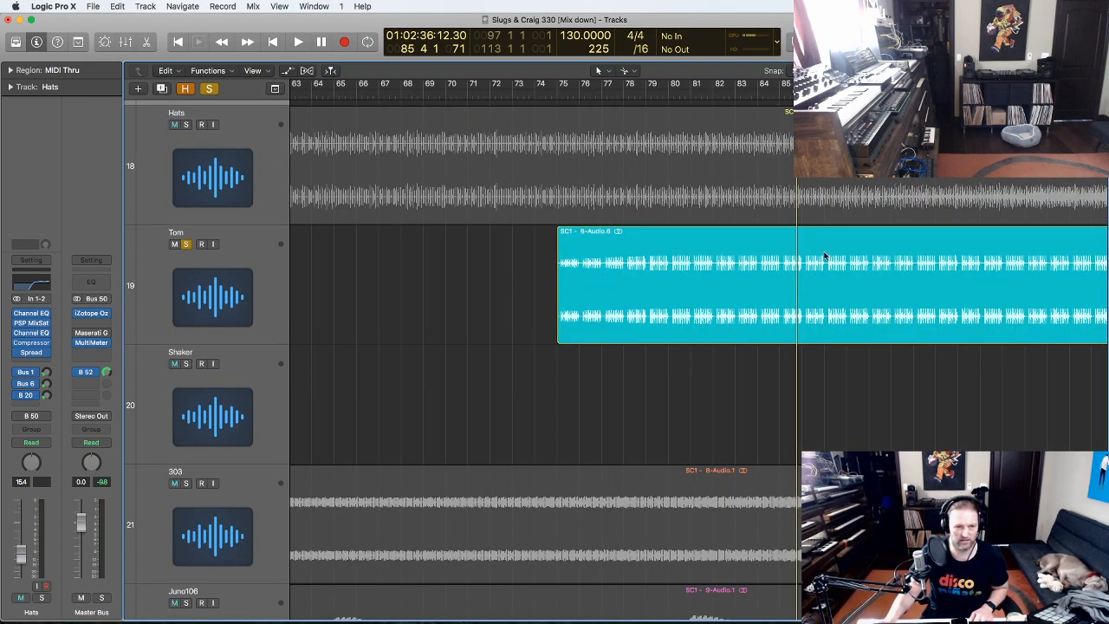
{"action": "left_click", "coordinate": [559, 86]}
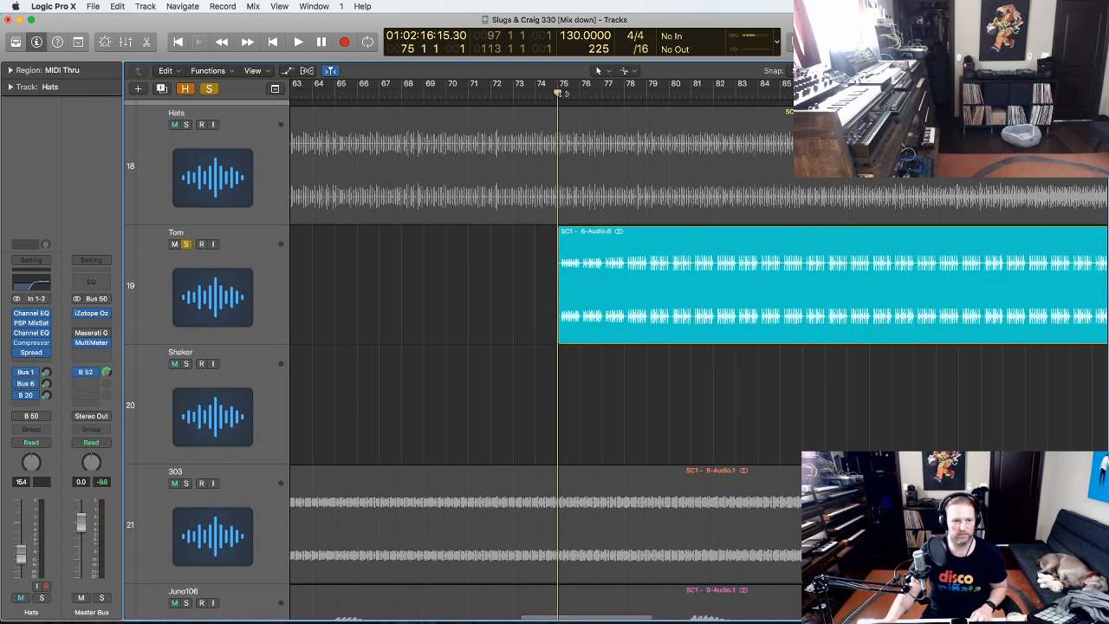
{"action": "key", "text": "space"}
{"action": "left_click", "coordinate": [378, 304]}
{"action": "scroll", "coordinate": [473, 294], "scroll_direction": "down", "scroll_amount": 2}
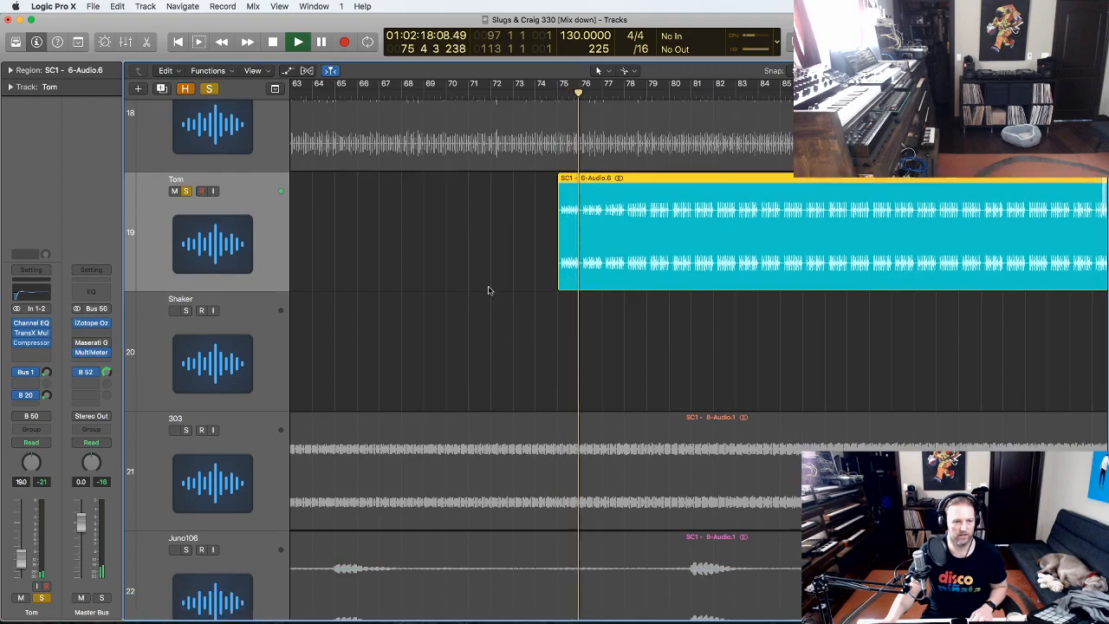
{"action": "left_click", "coordinate": [488, 288], "text": "ctrl+alt"}
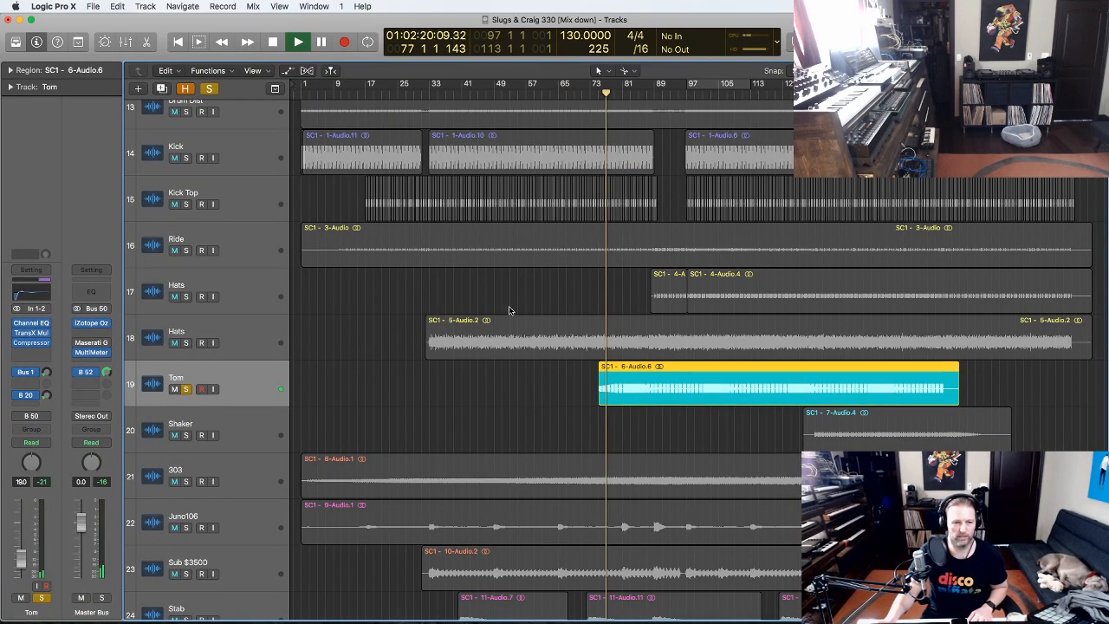
{"action": "left_click", "coordinate": [533, 289], "text": "ctrl+alt"}
{"action": "key", "text": "space"}
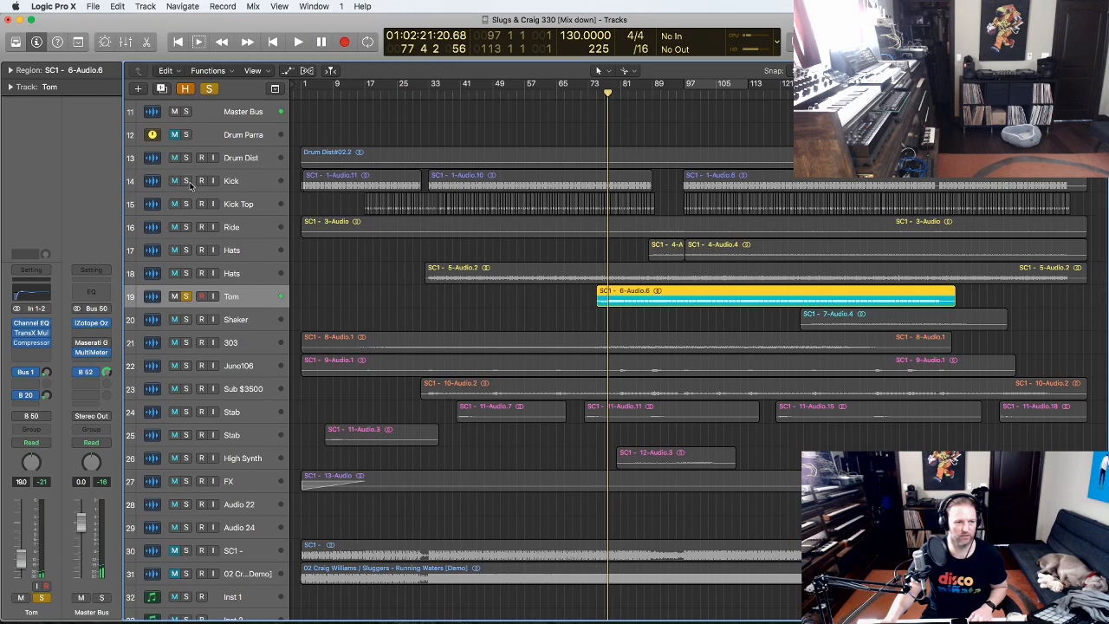
- Add Kick and Kick Top to the solo, play them, stop, and open Tom's Channel EQ
{"action": "left_click", "coordinate": [185, 181]}
{"action": "left_click", "coordinate": [187, 202]}
{"action": "key", "text": "space"}
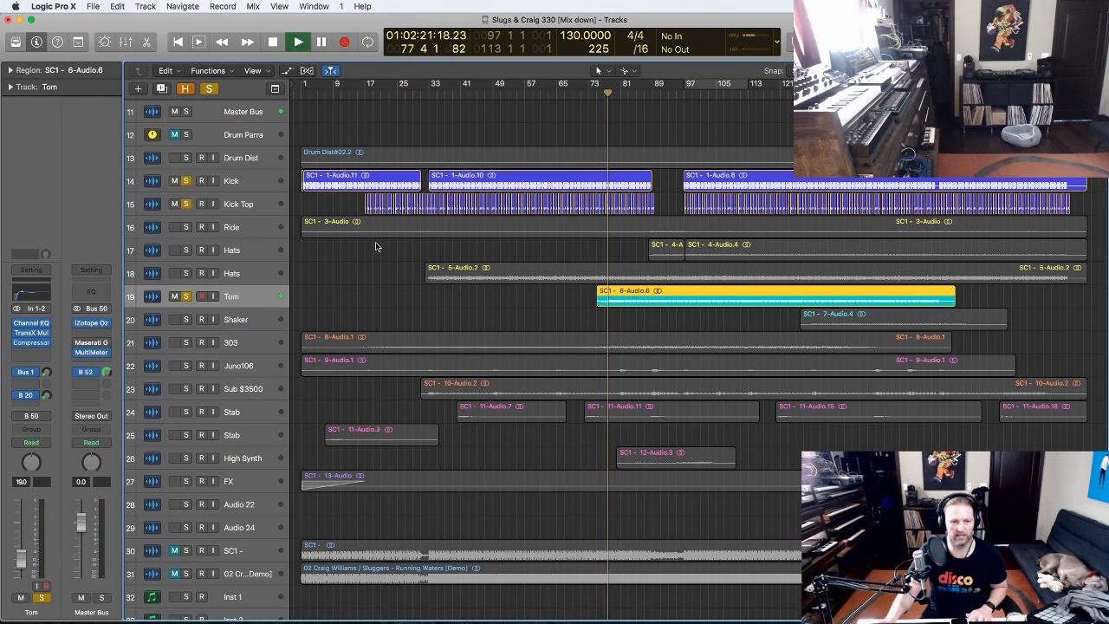
{"action": "left_click_drag", "start_coordinate": [779, 379], "coordinate": [519, 112]}
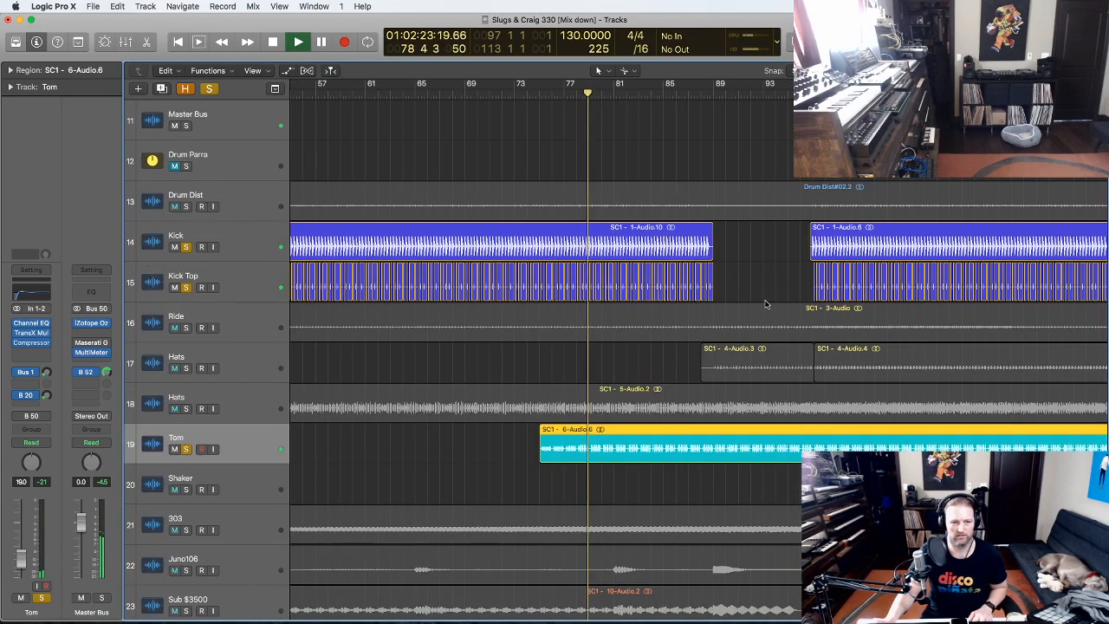
{"action": "left_click", "coordinate": [648, 358]}
{"action": "scroll", "coordinate": [649, 358], "scroll_direction": "down", "scroll_amount": 3}
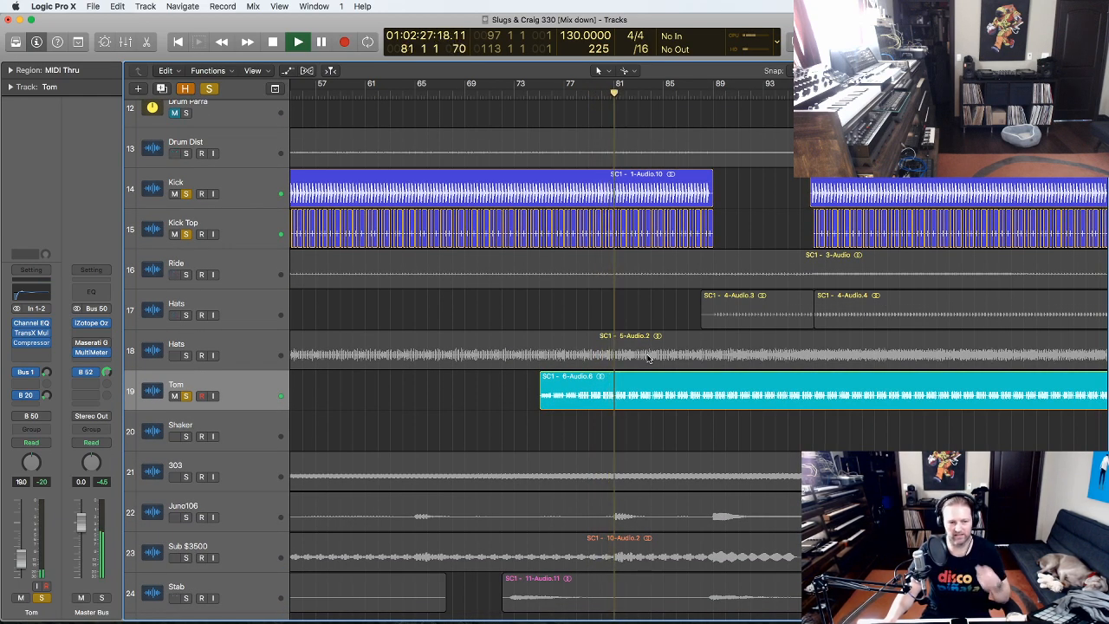
{"action": "scroll", "coordinate": [649, 358], "scroll_direction": "down", "scroll_amount": 2}
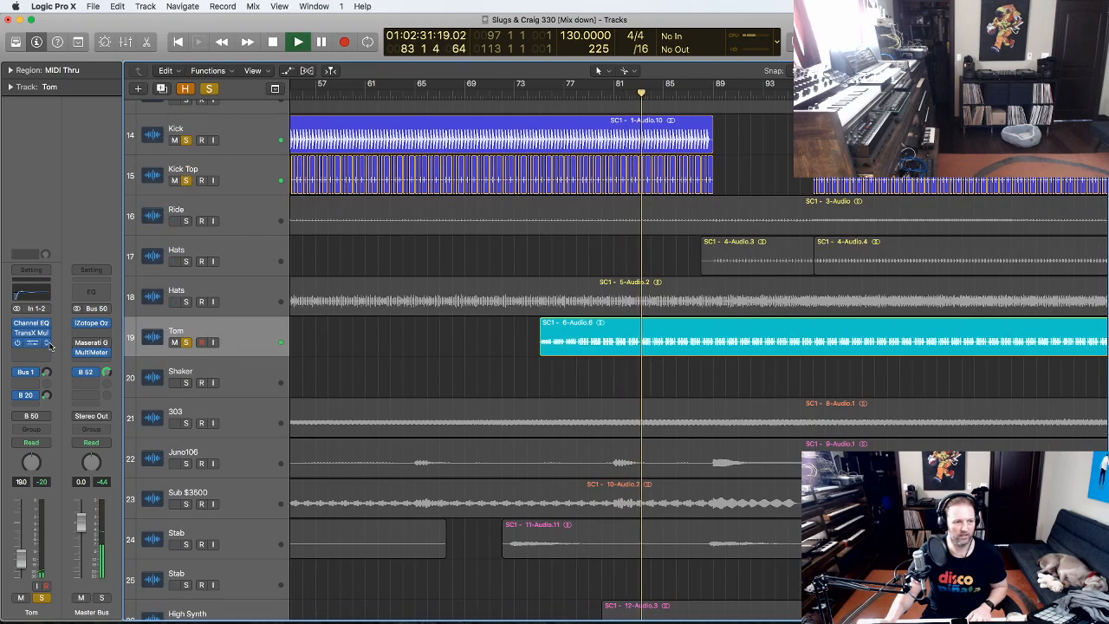
{"action": "key", "text": "space"}
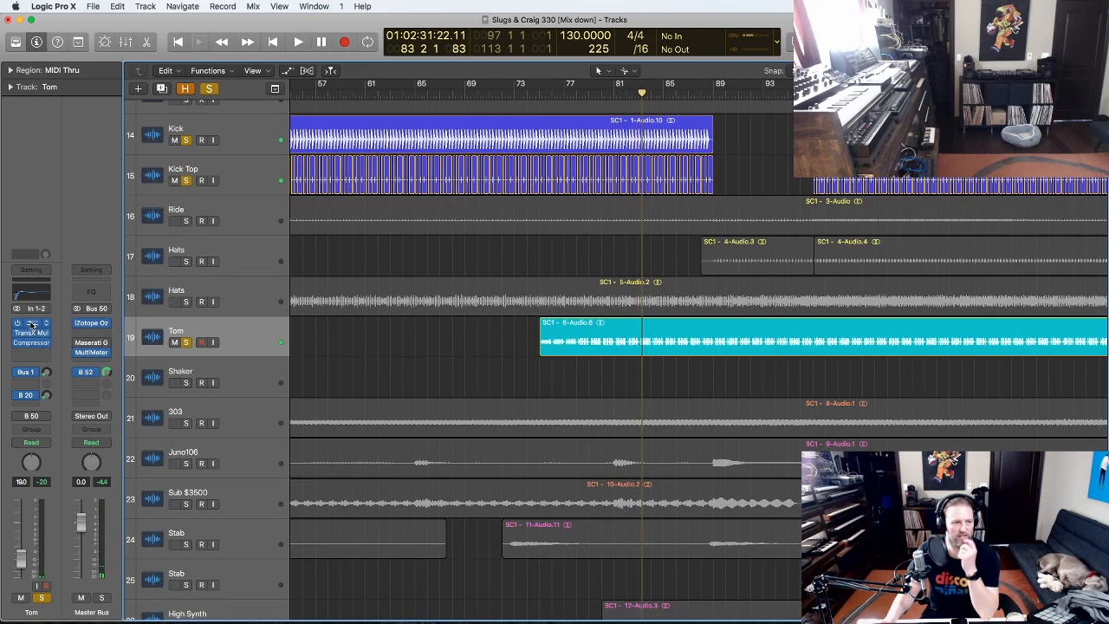
{"action": "left_click", "coordinate": [32, 324]}
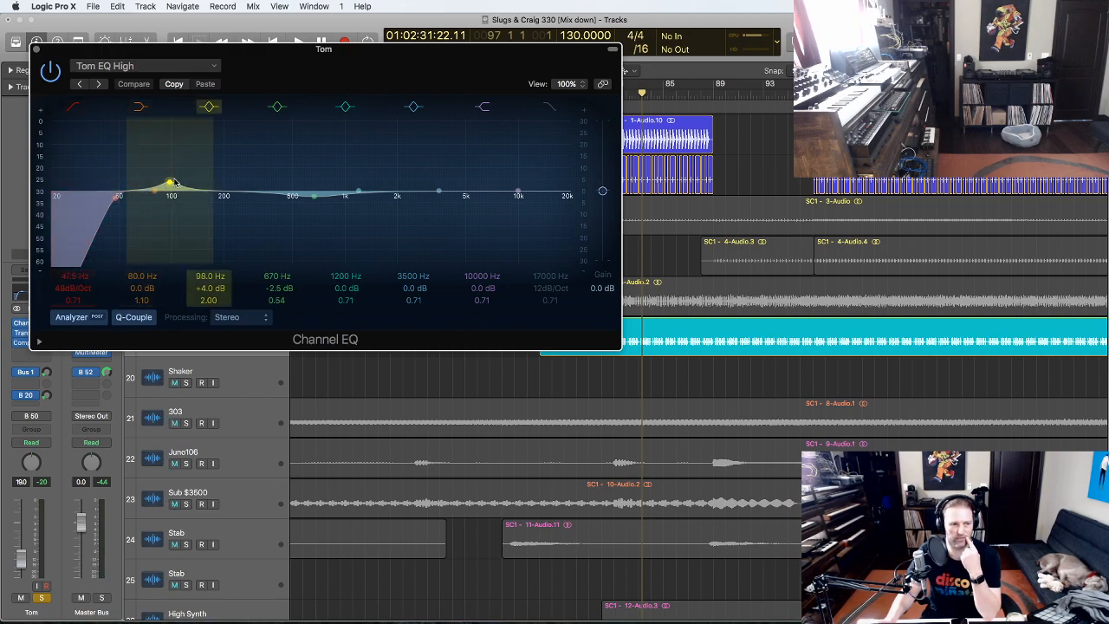
- Play Tom through its Channel EQ, then compare its TransX Multi bypassed before stopping and closing it
{"action": "key", "text": "space"}
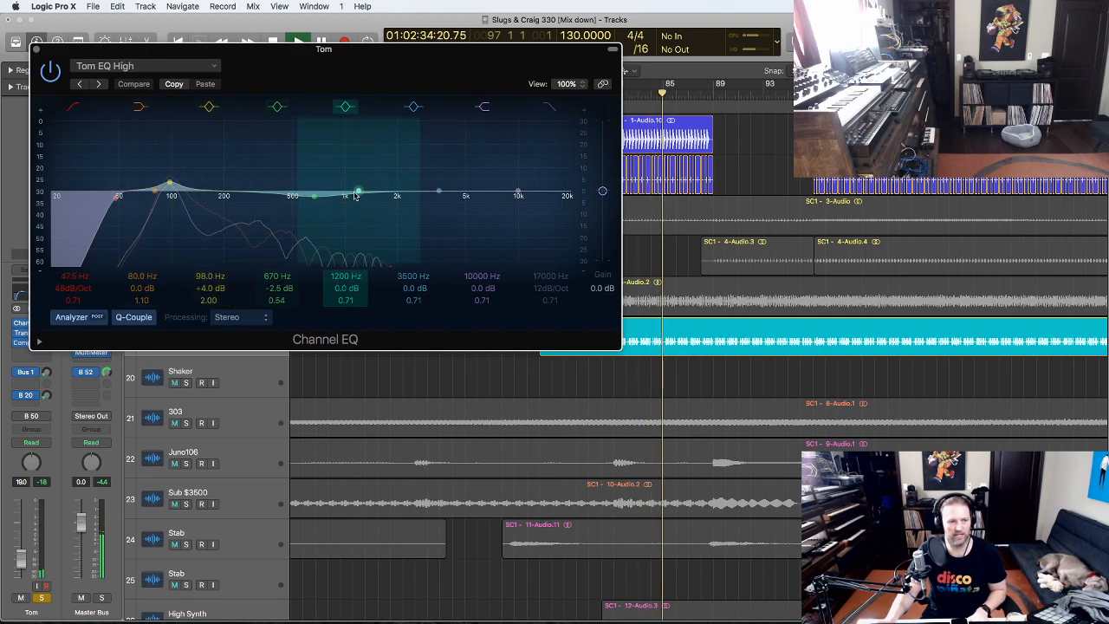
{"action": "left_click", "coordinate": [36, 49]}
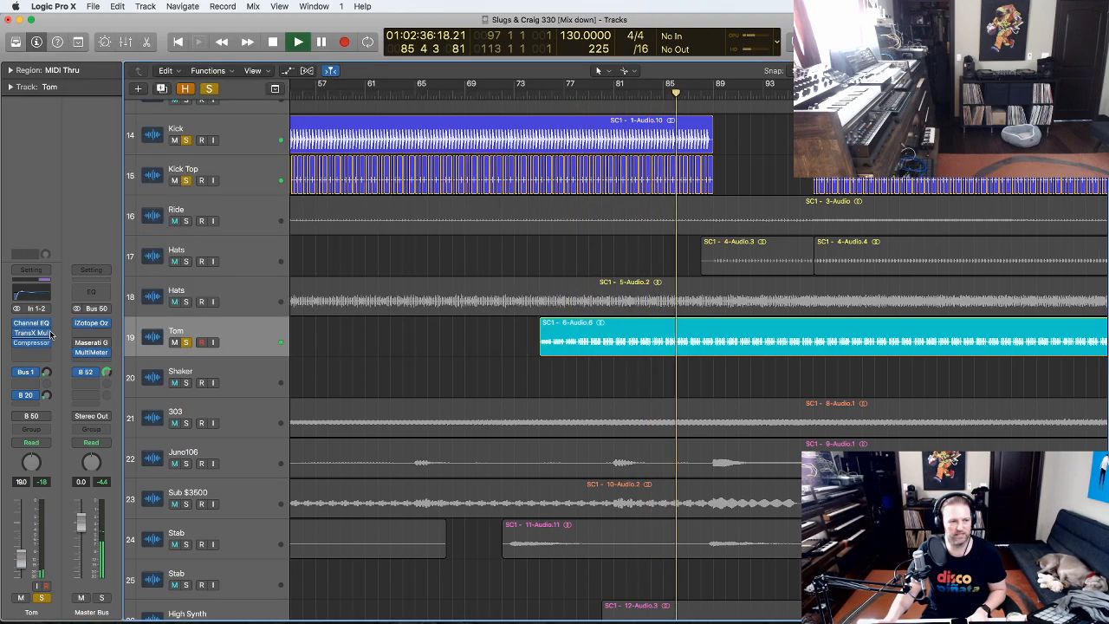
{"action": "left_click", "coordinate": [32, 334]}
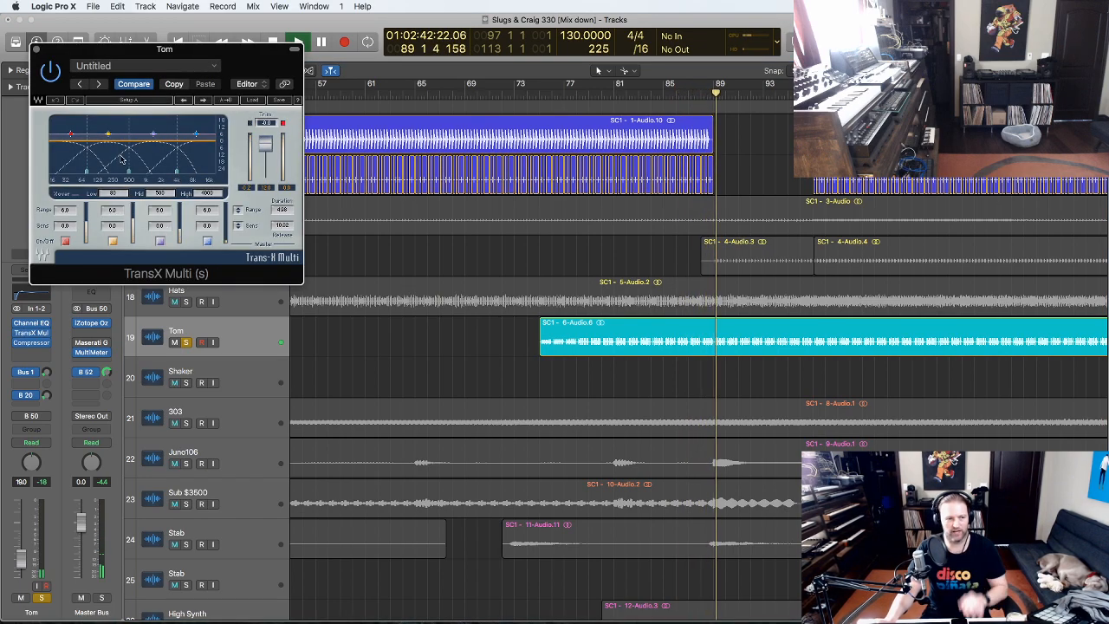
{"action": "left_click", "coordinate": [52, 71]}
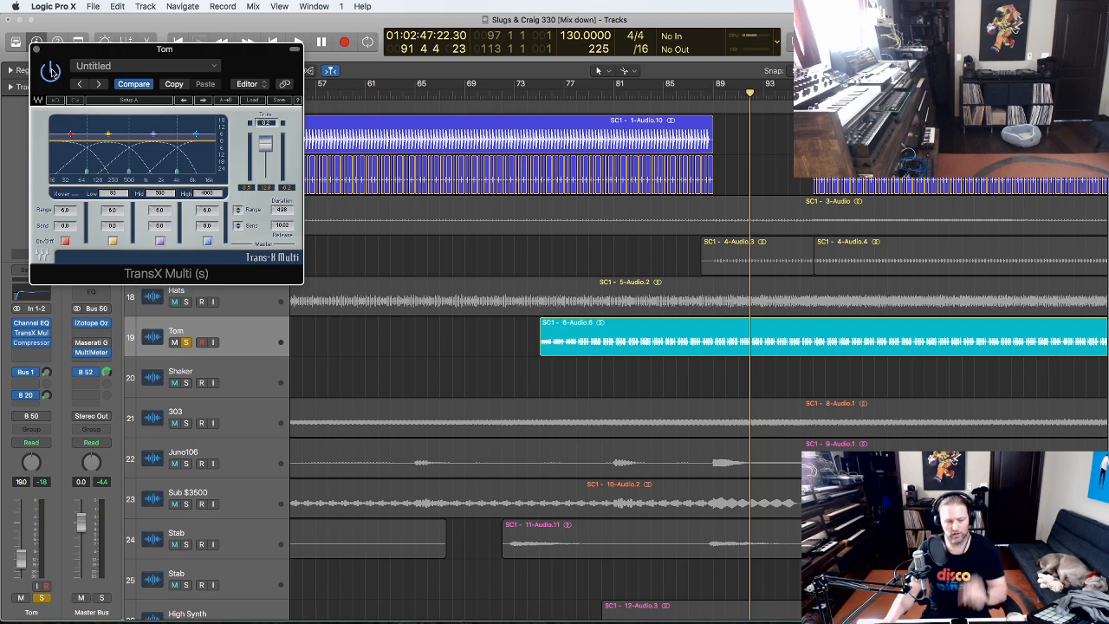
{"action": "key", "text": "space"}
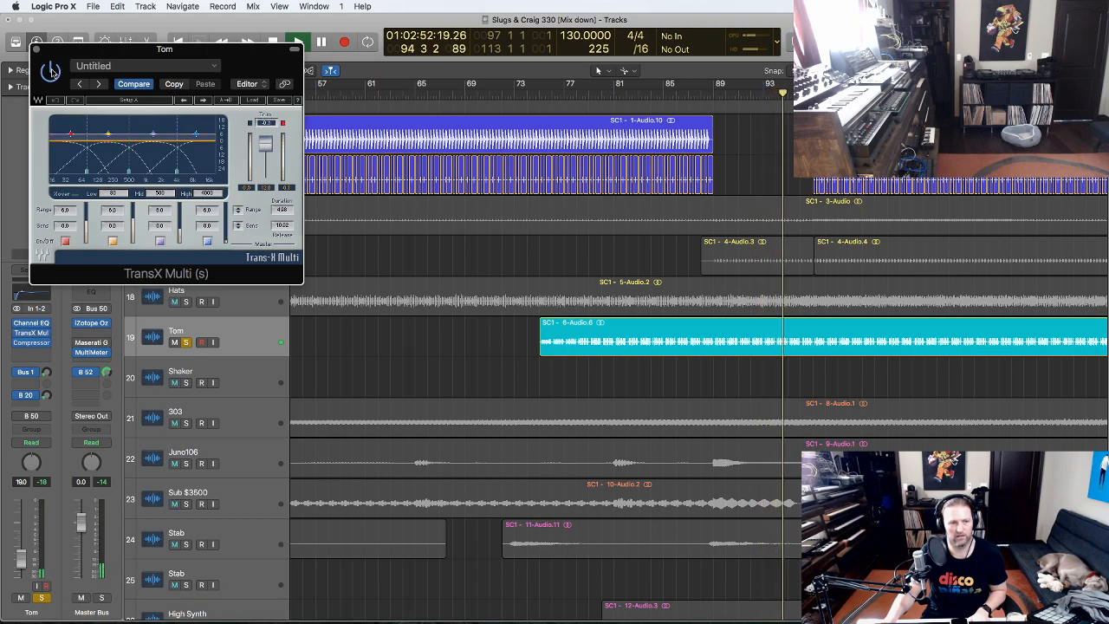
{"action": "key", "text": "space"}
{"action": "left_click", "coordinate": [36, 49]}
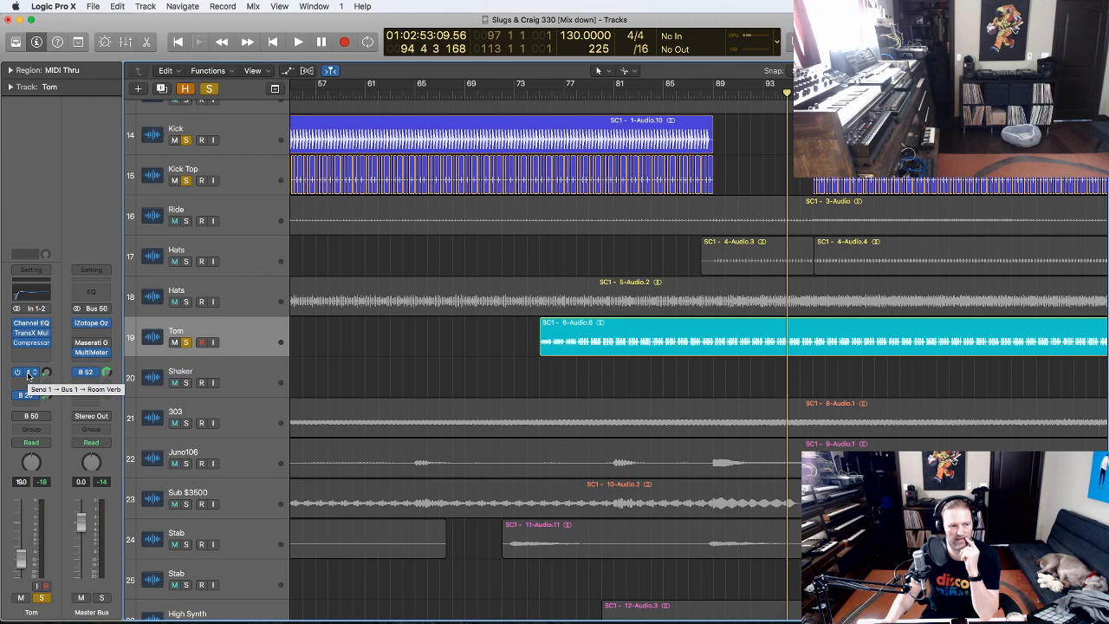
- Select both Hats tracks, view their Bus 6 send's 1/8 Delay aux, clear all solos, and zoom out
{"action": "left_click", "coordinate": [255, 307]}
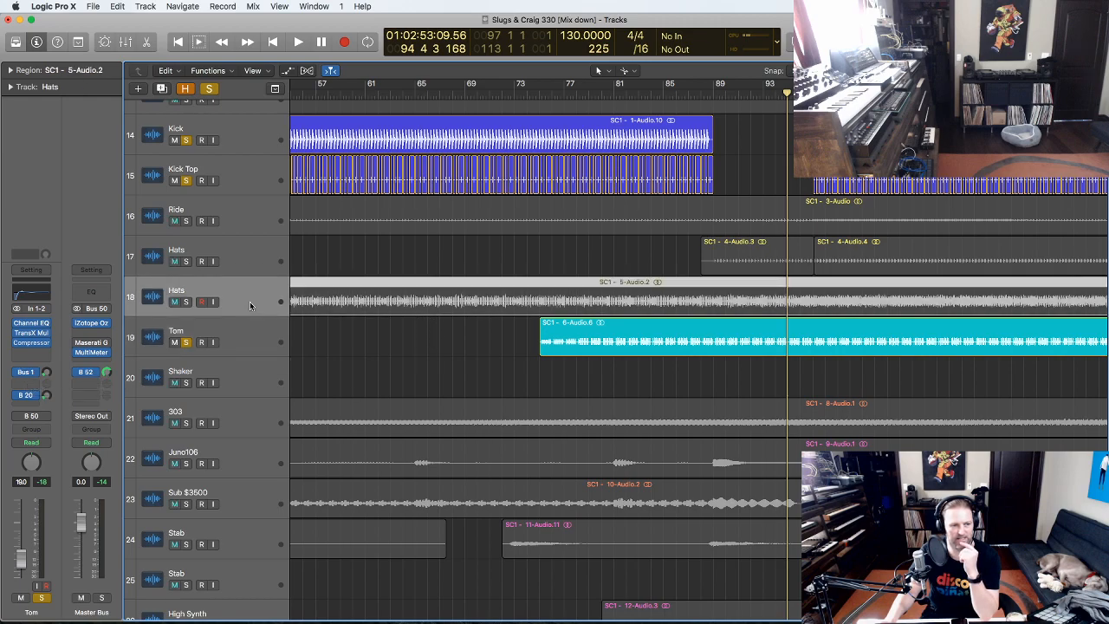
{"action": "left_click", "coordinate": [248, 257]}
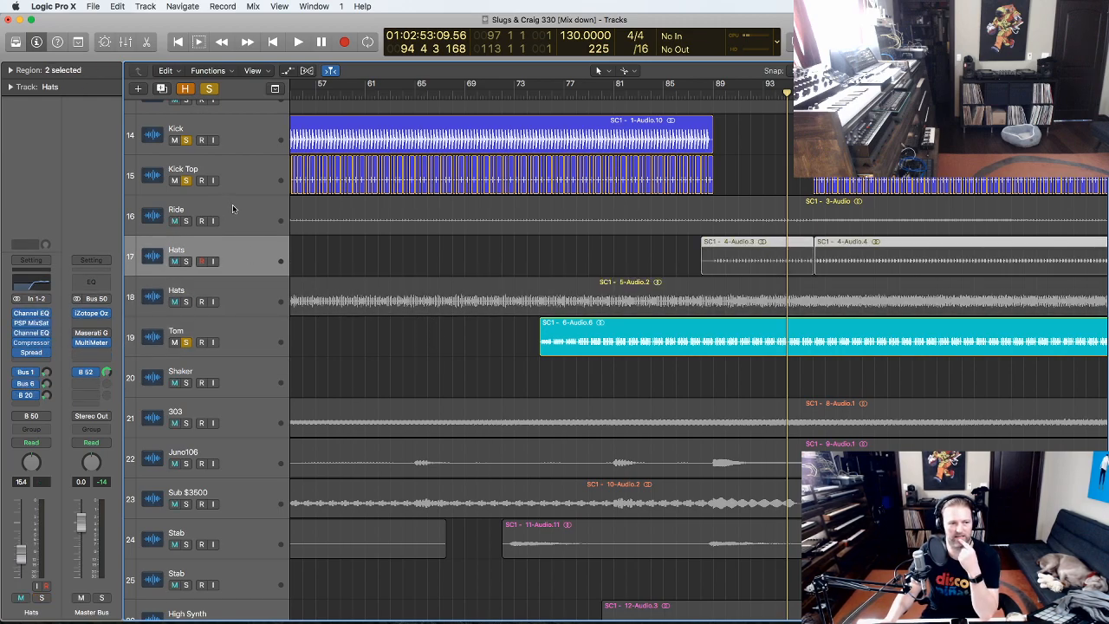
{"action": "left_click", "coordinate": [31, 386]}
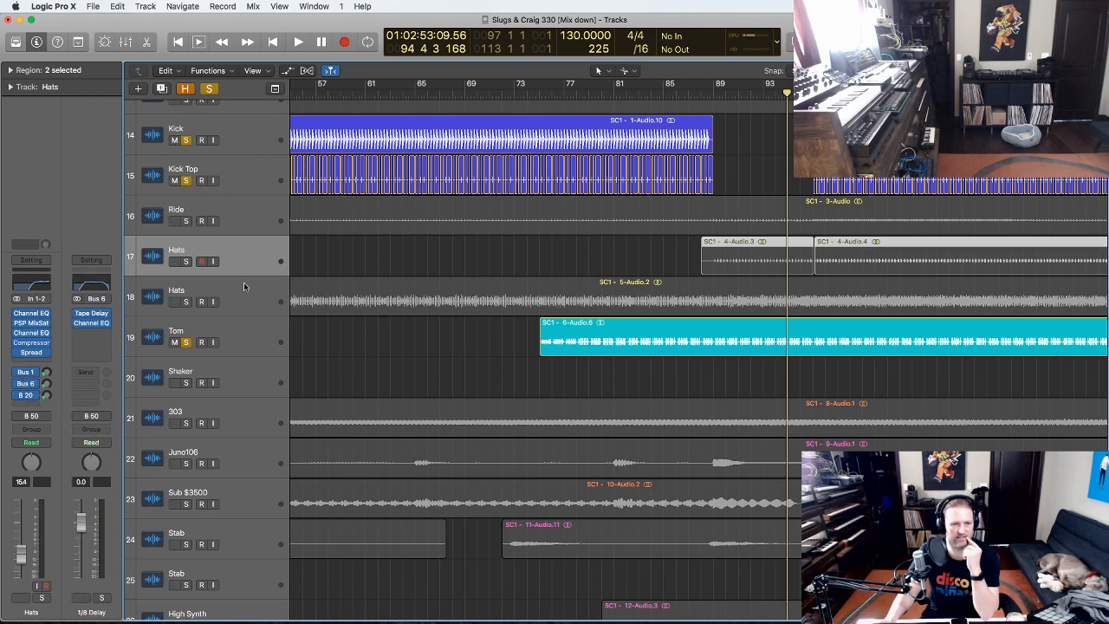
{"action": "left_click", "coordinate": [187, 344], "text": "alt"}
{"action": "left_click", "coordinate": [505, 328], "text": "ctrl+alt"}
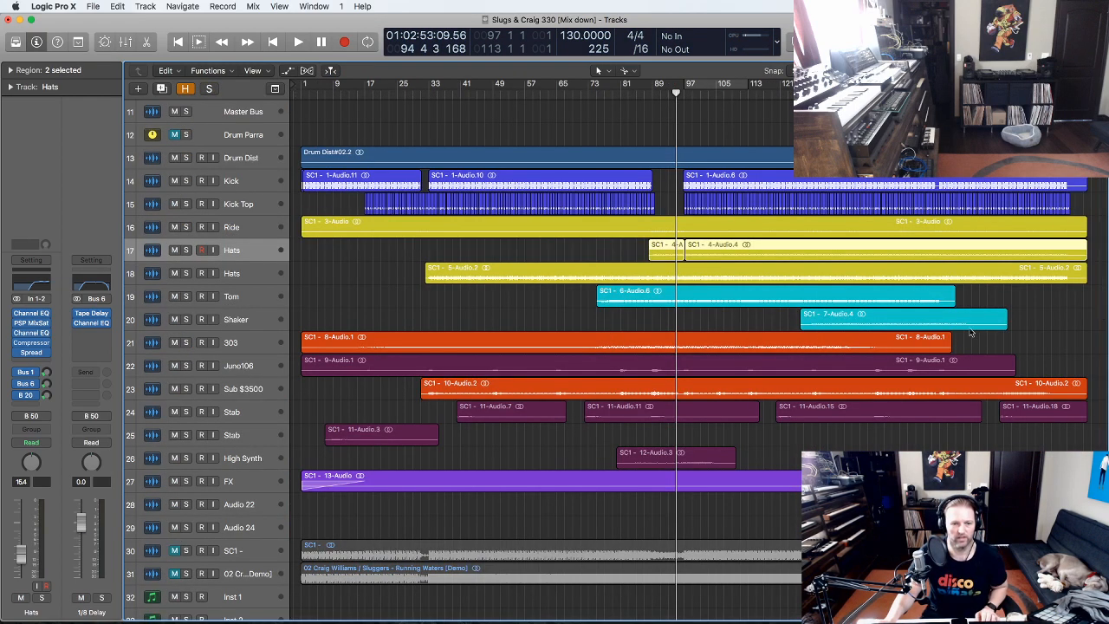
- Solo the Shaker track and play it from bar 129, then stop
{"action": "left_click_drag", "start_coordinate": [1056, 372], "coordinate": [629, 238]}
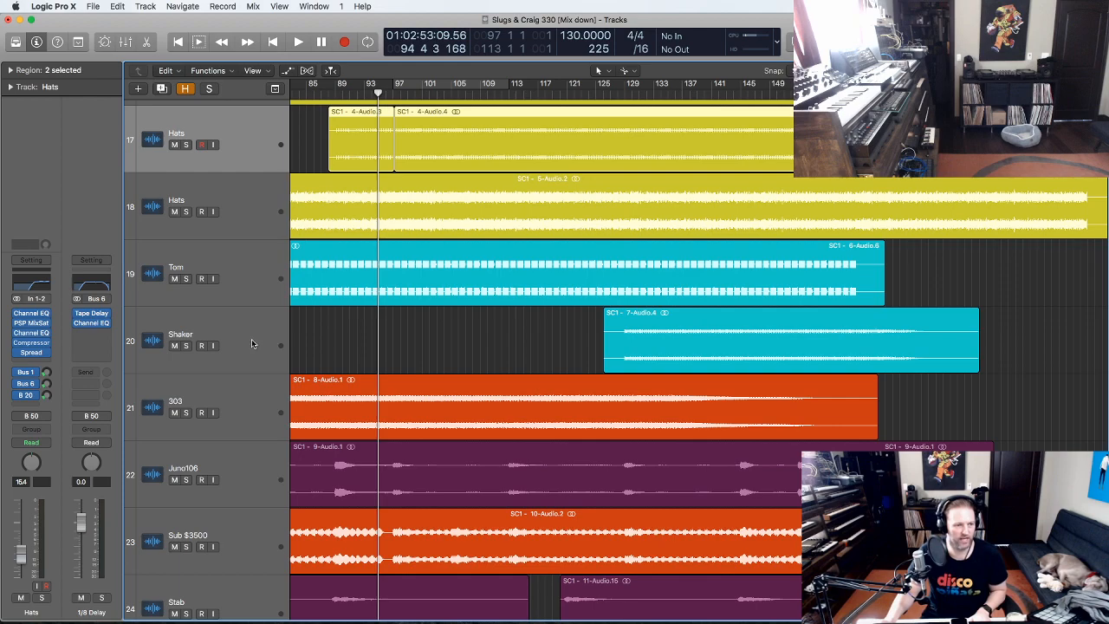
{"action": "left_click", "coordinate": [221, 346]}
{"action": "left_click", "coordinate": [624, 92]}
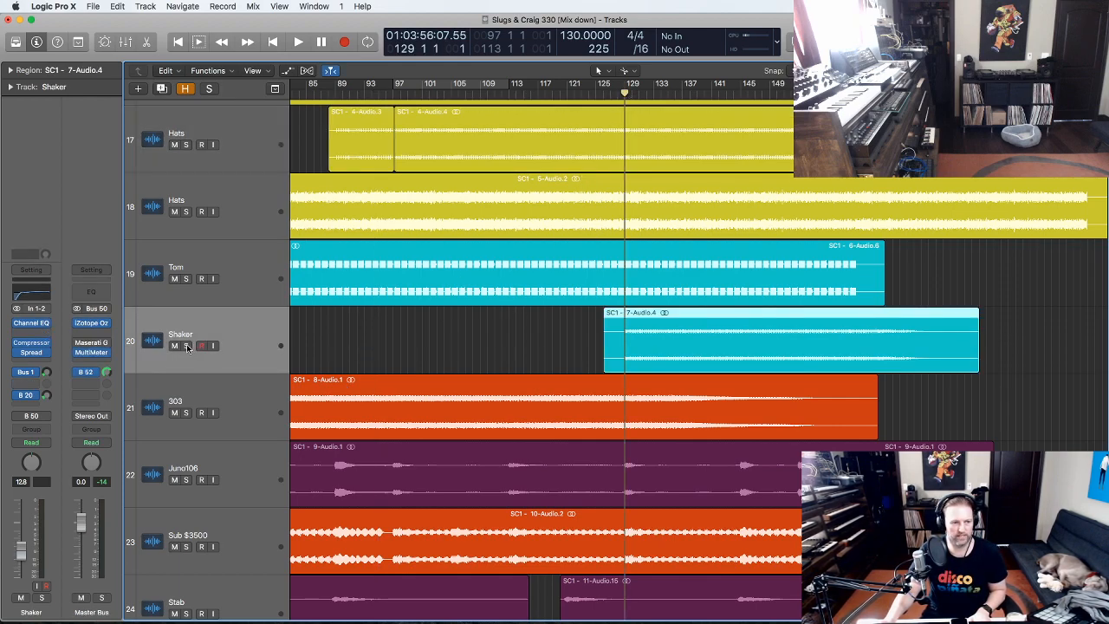
{"action": "left_click", "coordinate": [187, 346]}
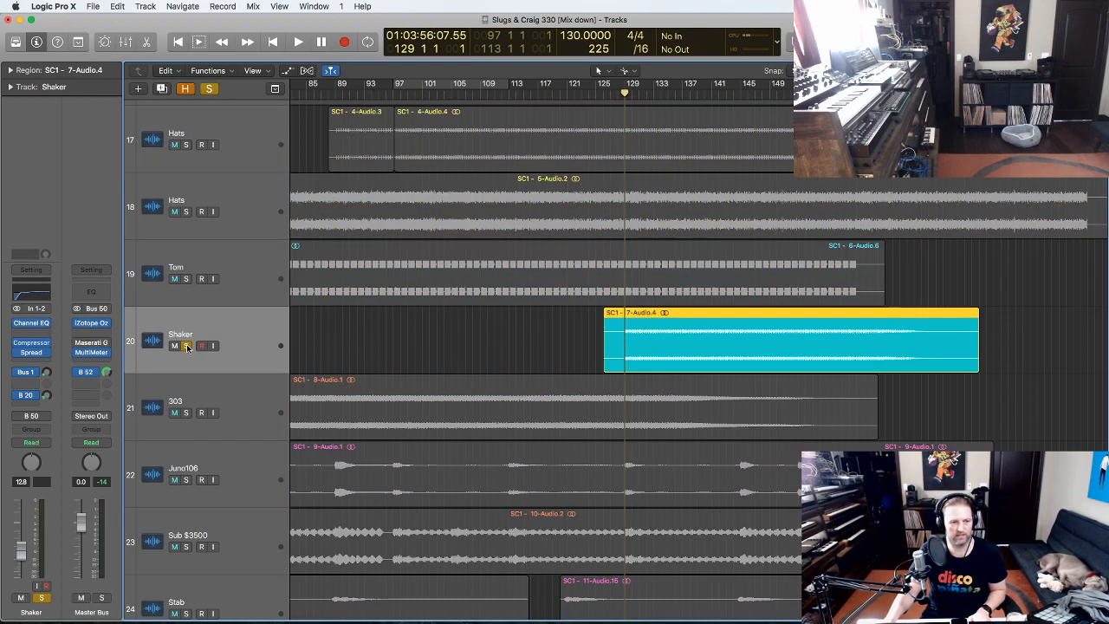
{"action": "left_click", "coordinate": [423, 341]}
{"action": "key", "text": "space"}
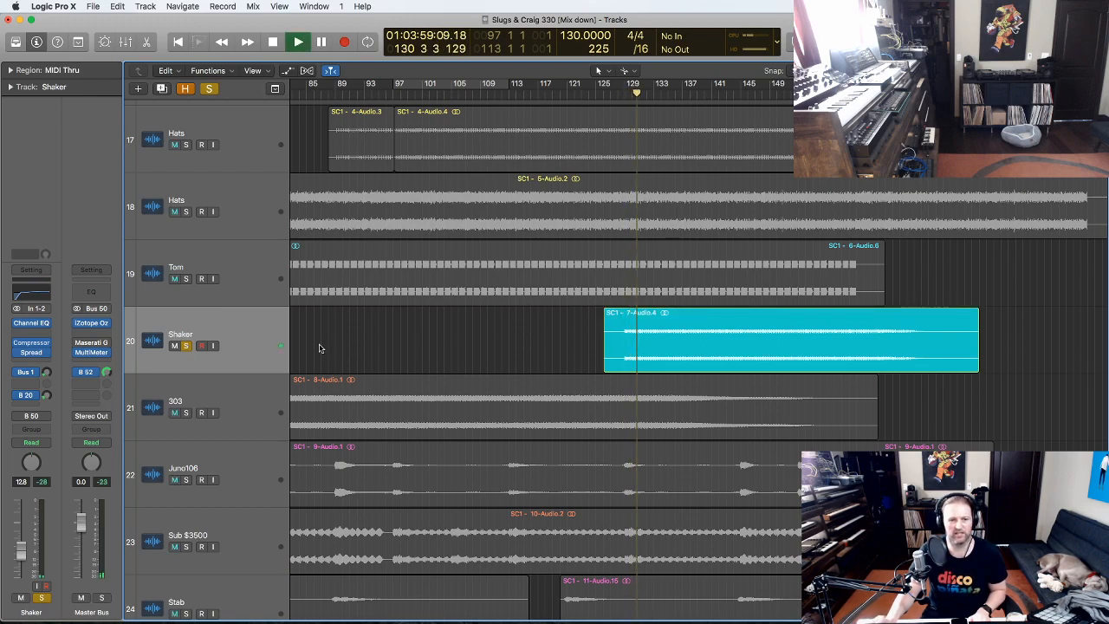
{"action": "key", "text": "space"}
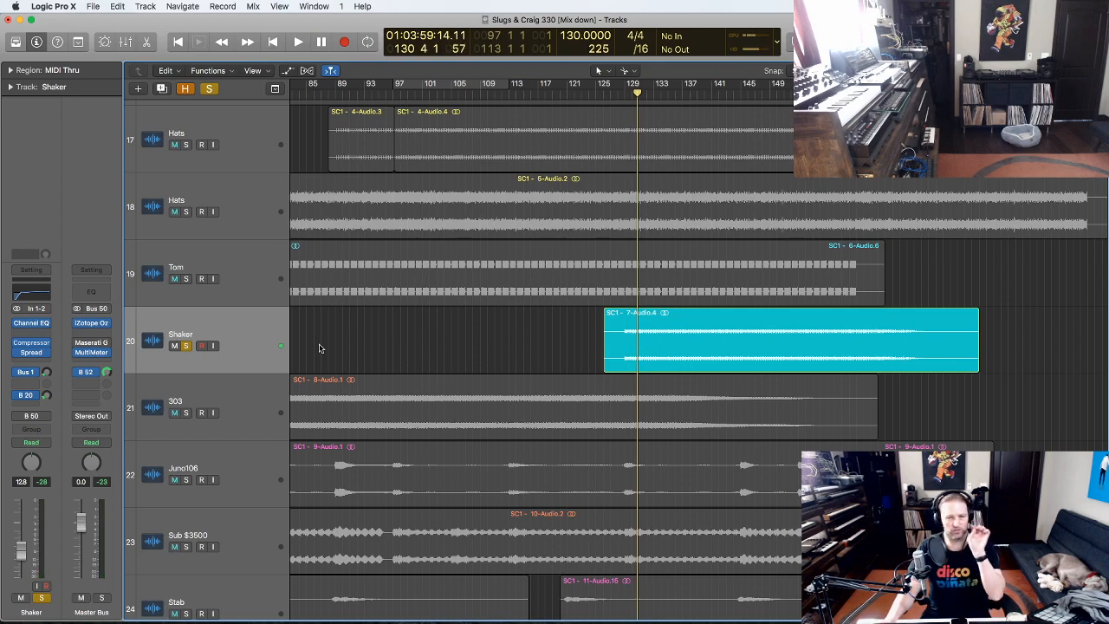
- Unsolo Shaker and check its Channel EQ: 74 Hz low cut, +2.5 dB at 1740 Hz
{"action": "key", "text": "z"}
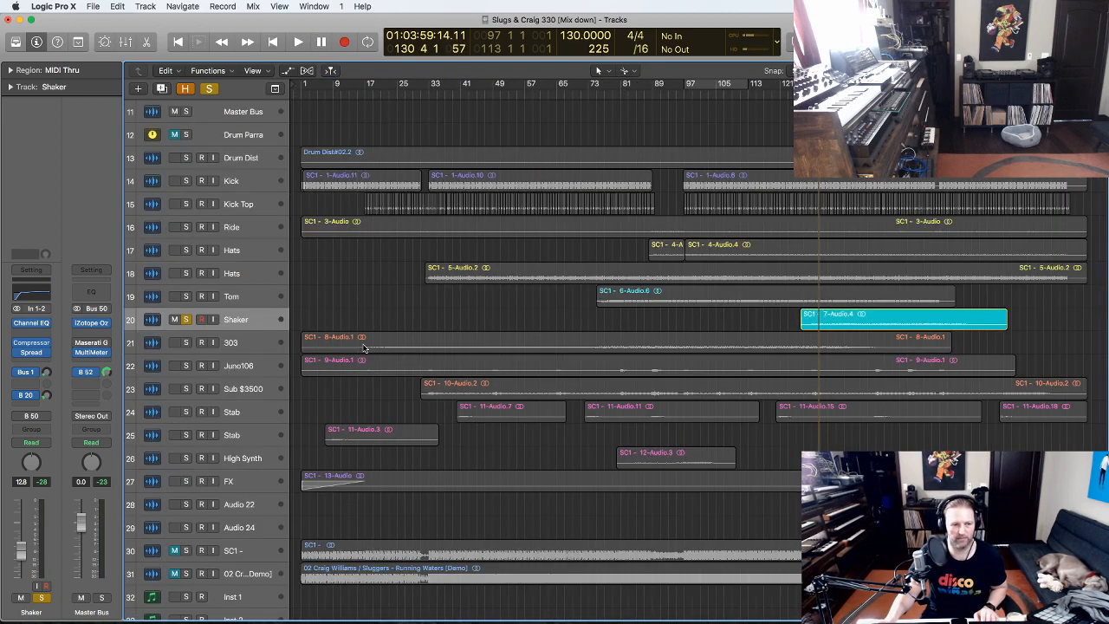
{"action": "left_click", "coordinate": [185, 320]}
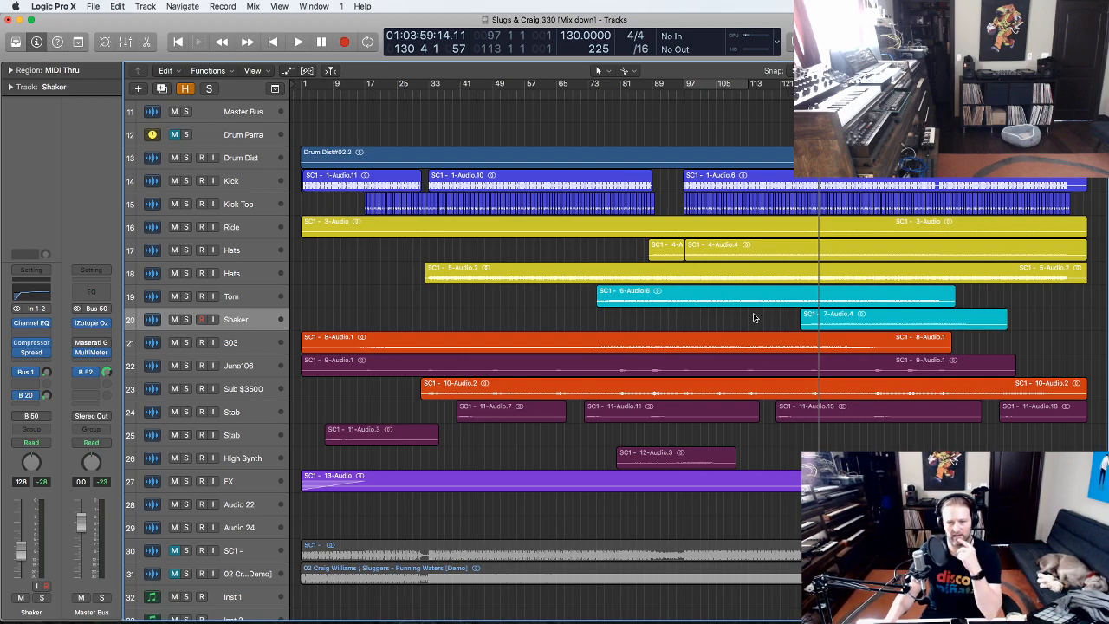
{"action": "scroll", "coordinate": [347, 288], "scroll_direction": "down", "scroll_amount": 3}
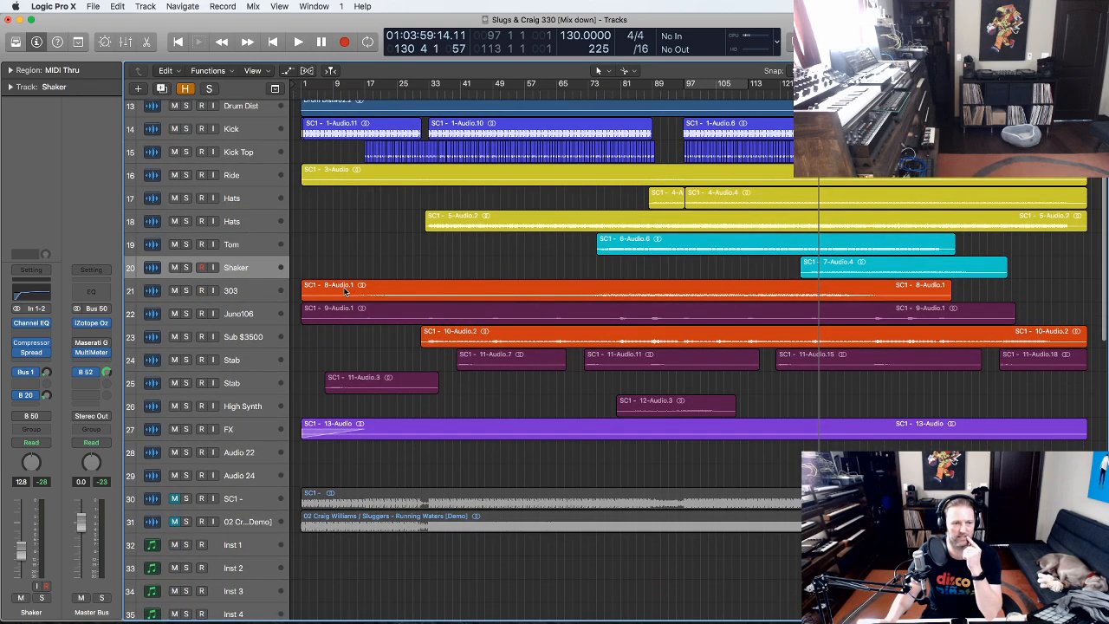
{"action": "left_click", "coordinate": [35, 324]}
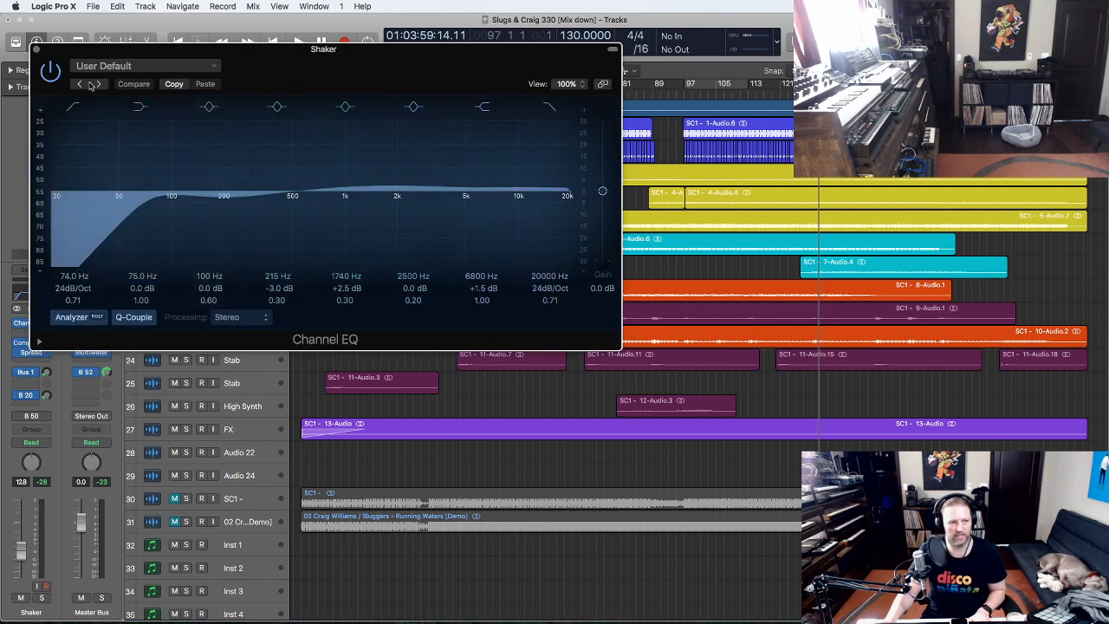
{"action": "left_click", "coordinate": [36, 50]}
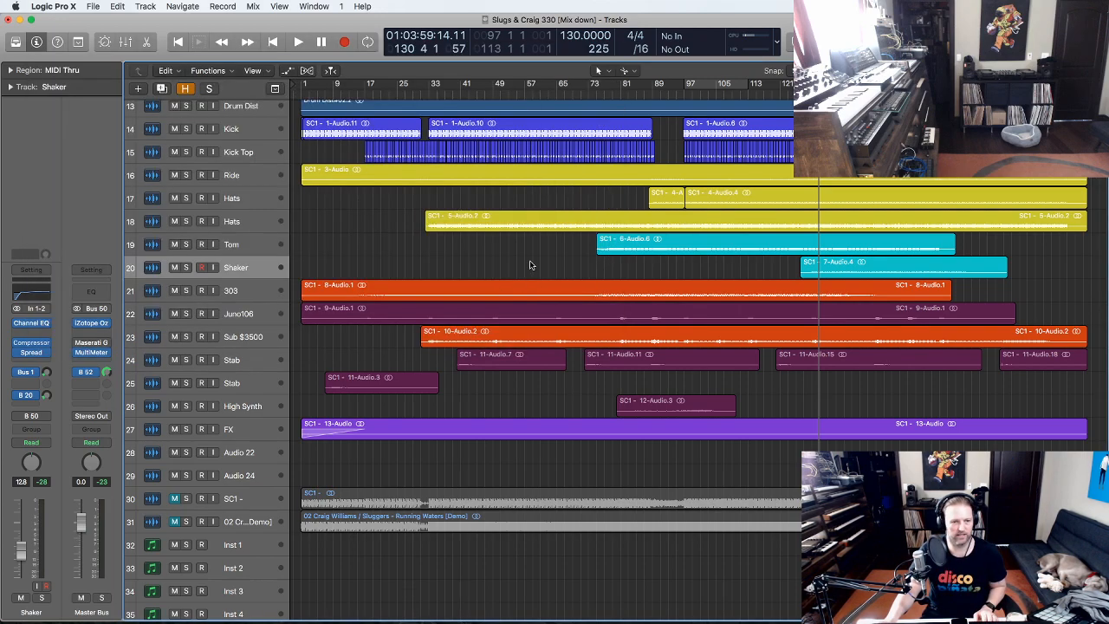
- Solo and select the 303 track, zoomed in on the Shaker and 303 tracks
{"action": "left_click_drag", "start_coordinate": [963, 343], "coordinate": [308, 237]}
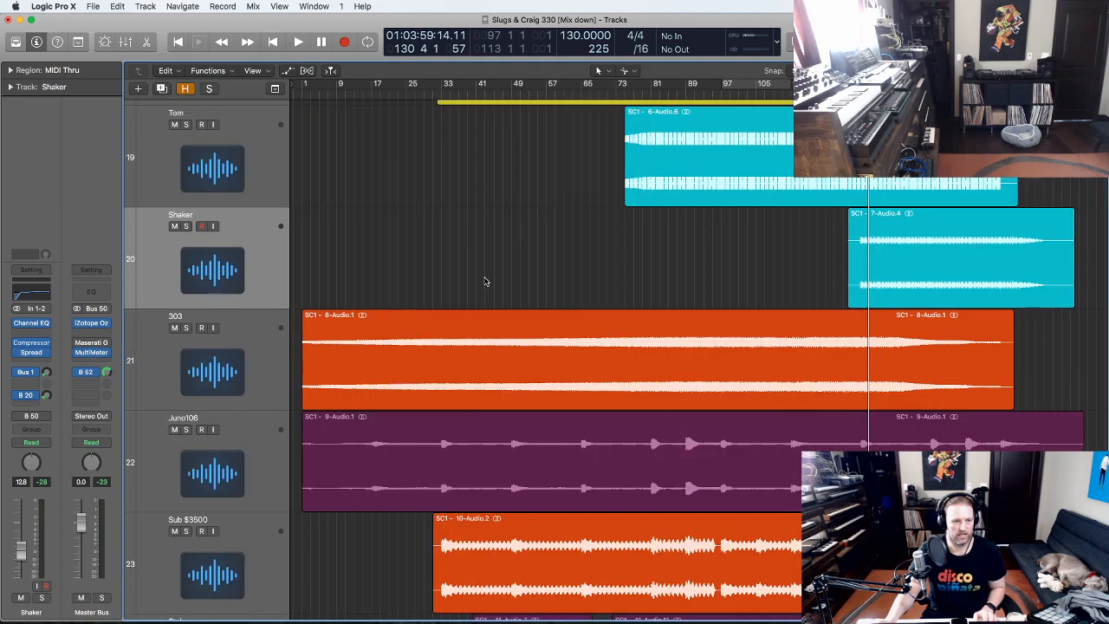
{"action": "left_click", "coordinate": [185, 328]}
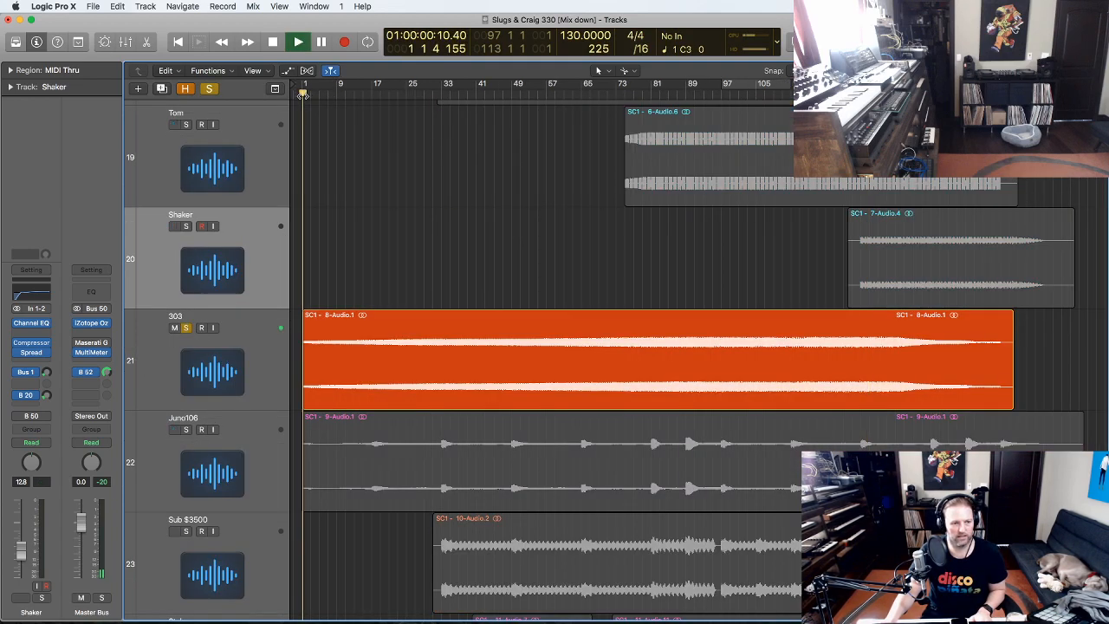
{"action": "left_click_drag", "start_coordinate": [972, 398], "coordinate": [291, 283]}
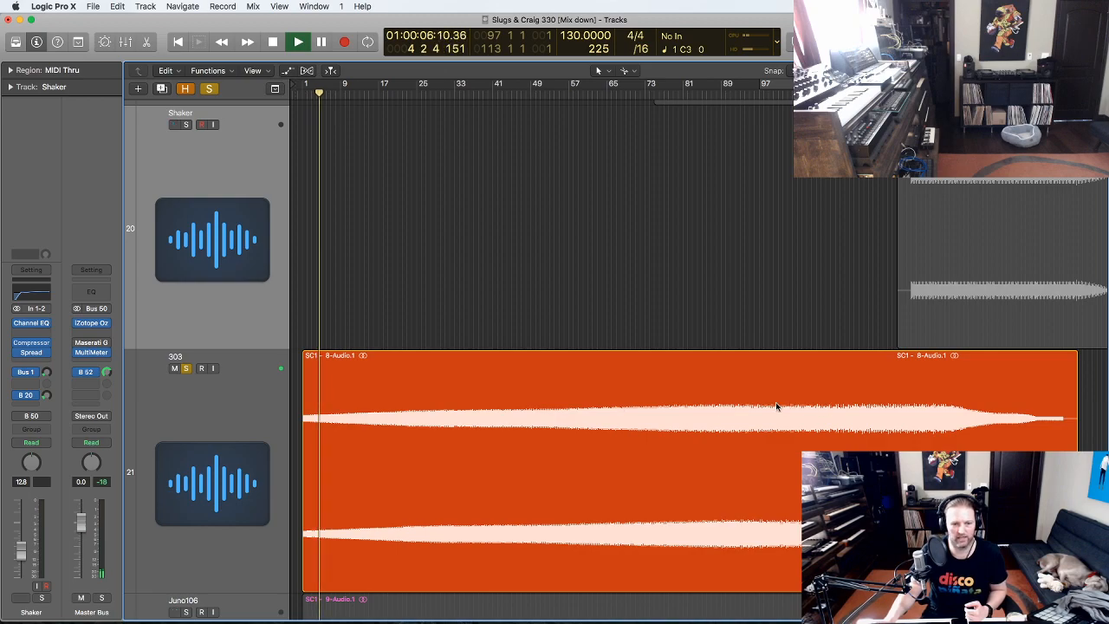
{"action": "scroll", "coordinate": [761, 400], "scroll_direction": "up", "scroll_amount": 10}
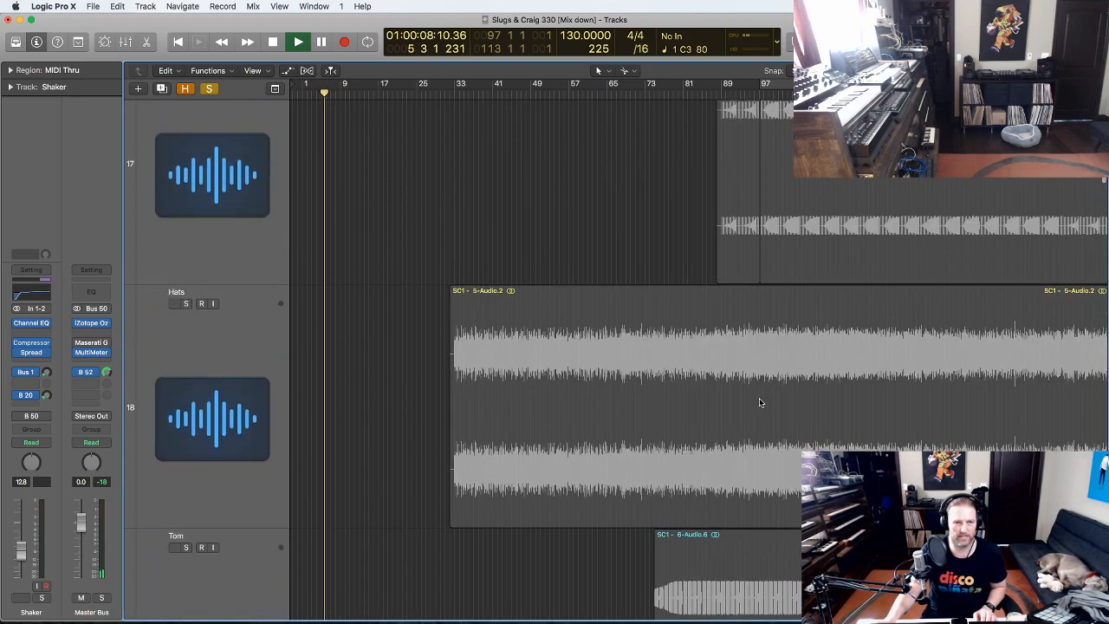
{"action": "scroll", "coordinate": [761, 402], "scroll_direction": "down", "scroll_amount": 8}
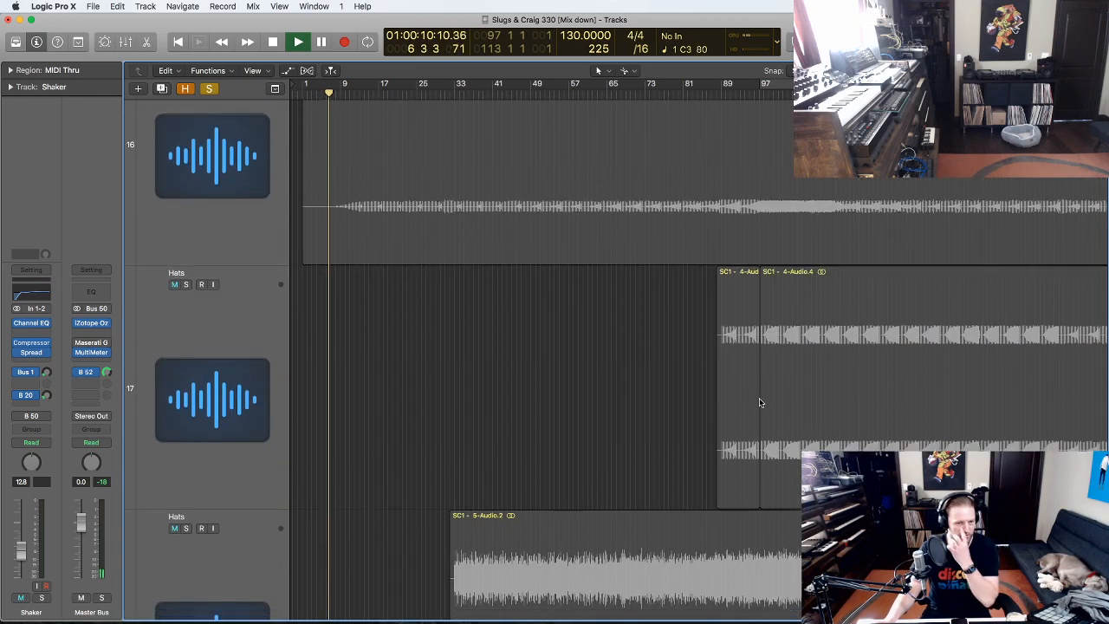
{"action": "scroll", "coordinate": [759, 401], "scroll_direction": "down", "scroll_amount": 3}
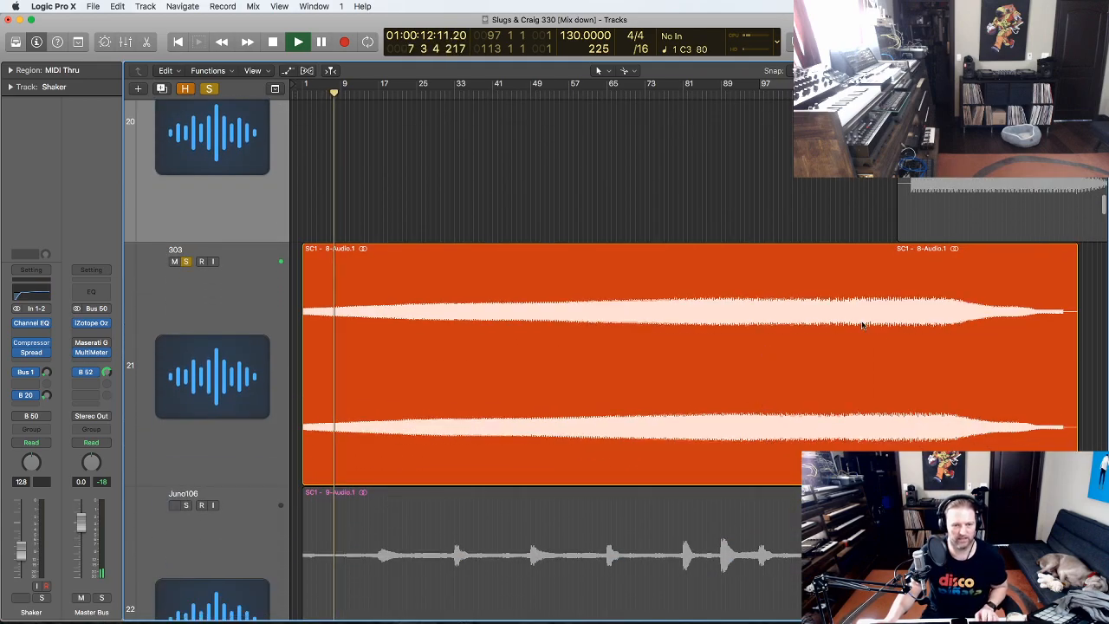
{"action": "left_click", "coordinate": [218, 343]}
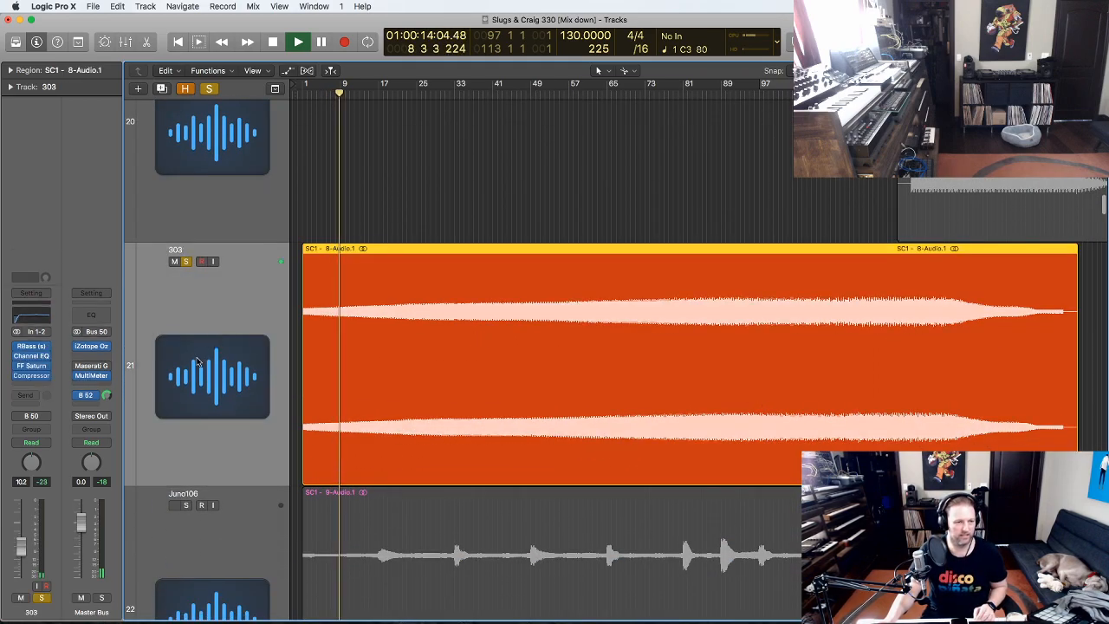
- Switch on the 303's RBass (Renaissance Bass) insert and close its window
{"action": "left_click", "coordinate": [32, 346]}
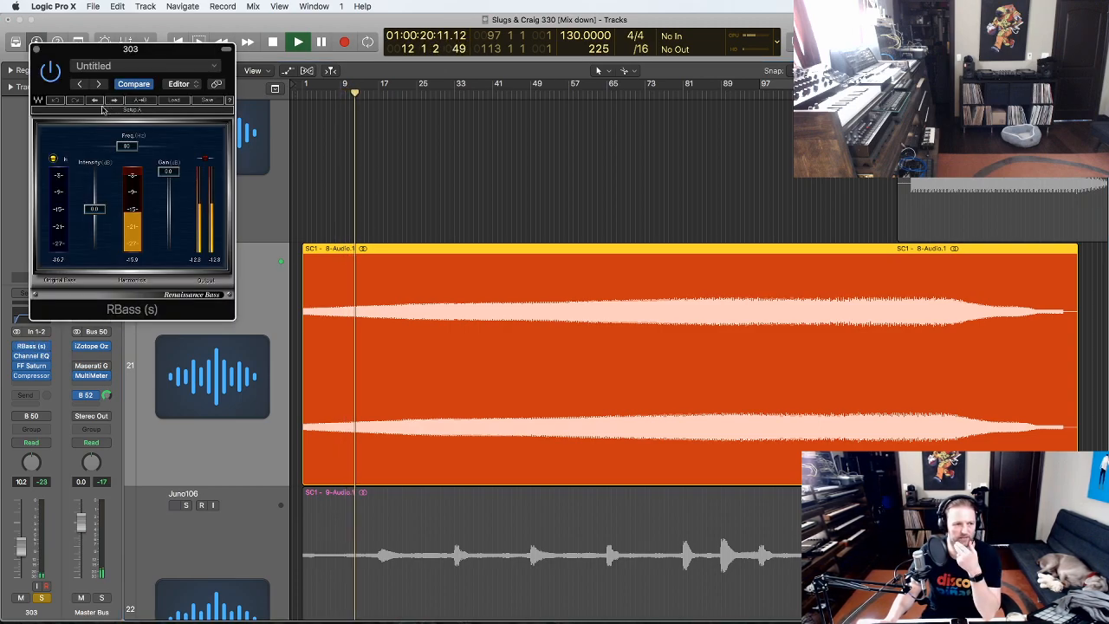
{"action": "left_click", "coordinate": [52, 75]}
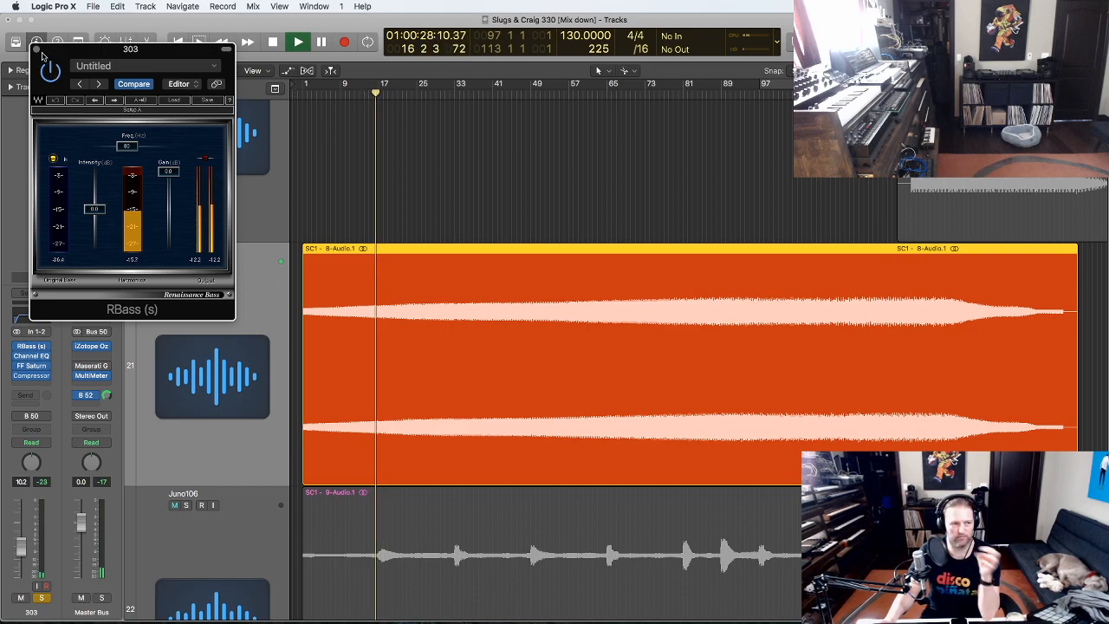
{"action": "left_click", "coordinate": [37, 50]}
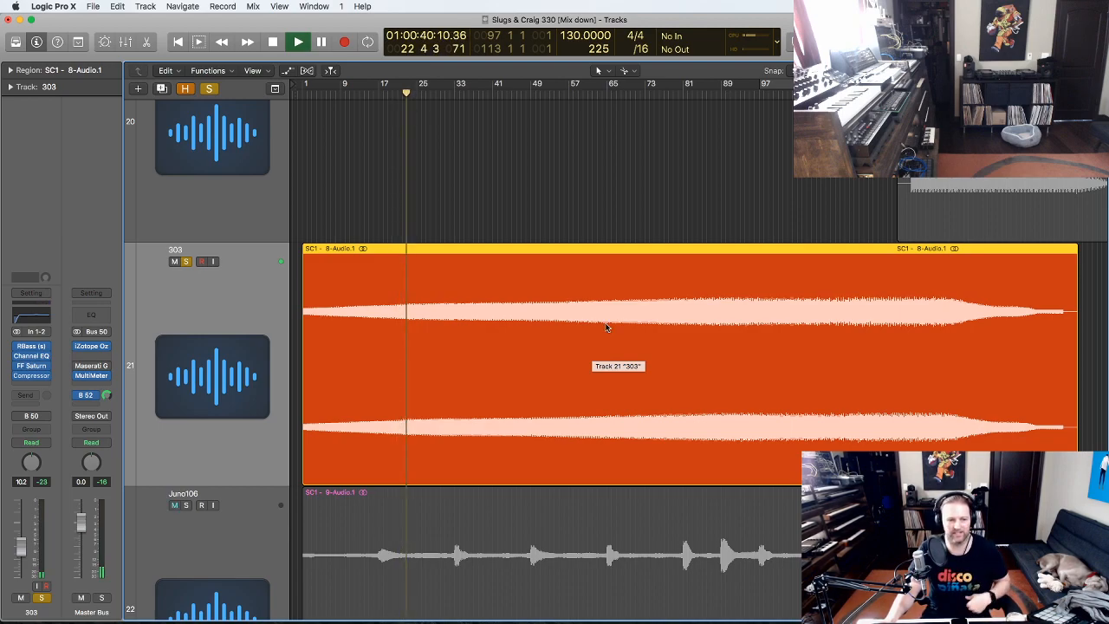
- Check the 303's Channel EQ, then A/B its FF Saturn by bypassing and re-enabling it
{"action": "scroll", "coordinate": [606, 327], "scroll_direction": "down", "scroll_amount": 3}
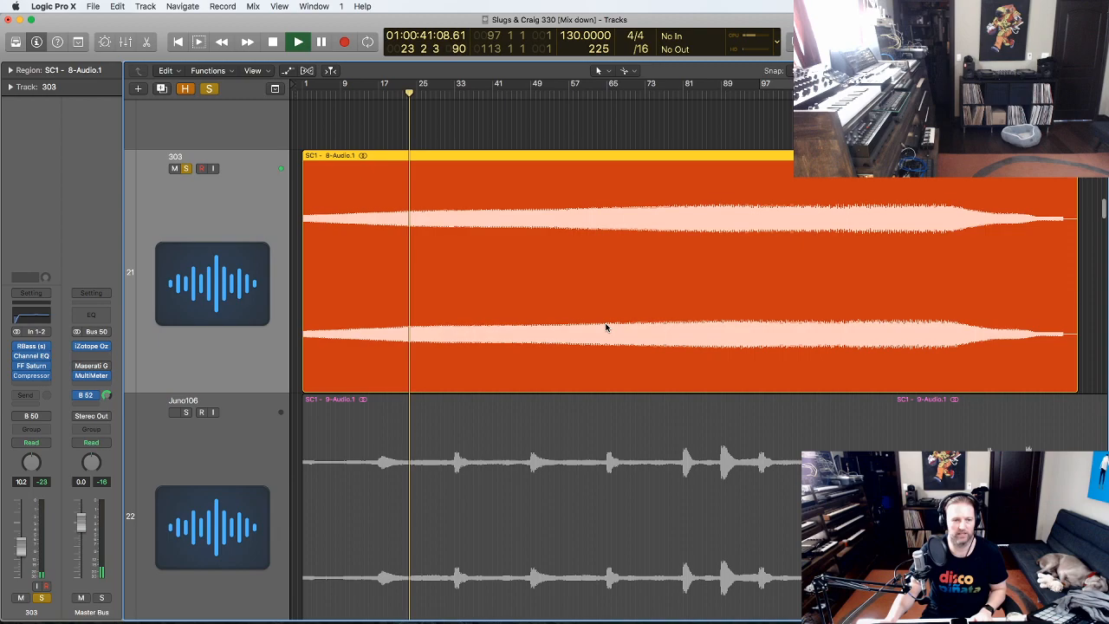
{"action": "left_click", "coordinate": [31, 356]}
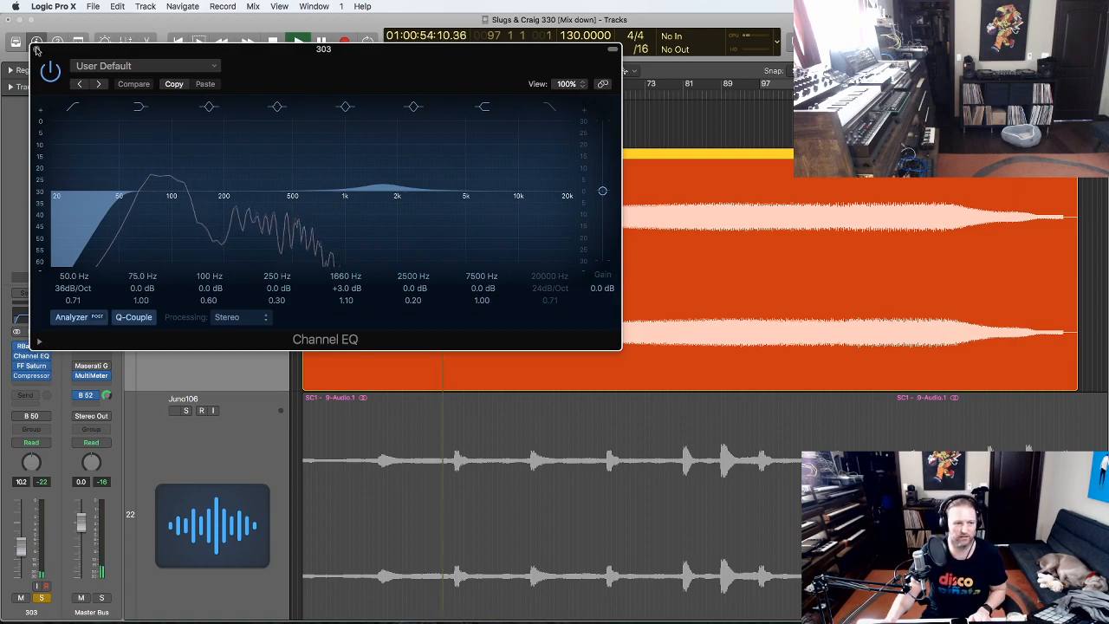
{"action": "left_click", "coordinate": [37, 50]}
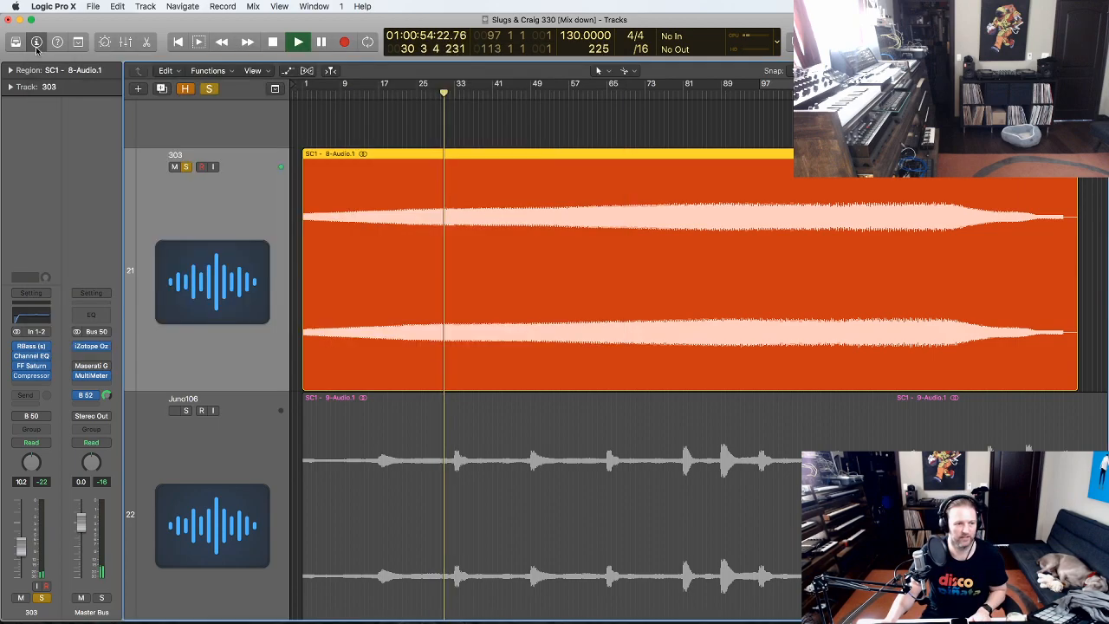
{"action": "left_click", "coordinate": [33, 369]}
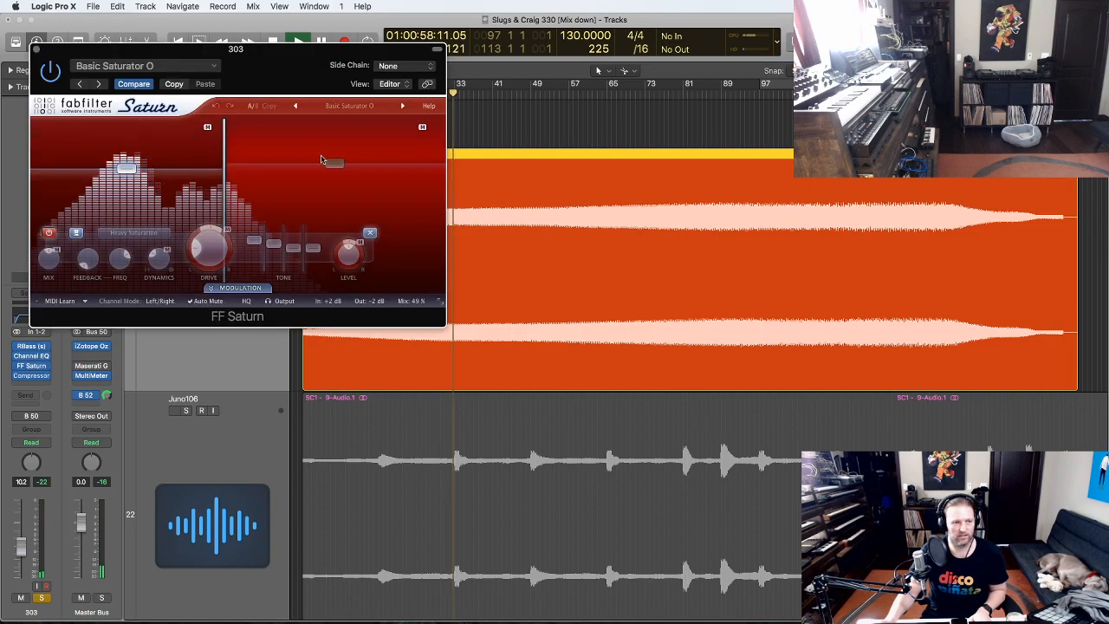
{"action": "left_click_drag", "start_coordinate": [113, 83], "coordinate": [272, 108]}
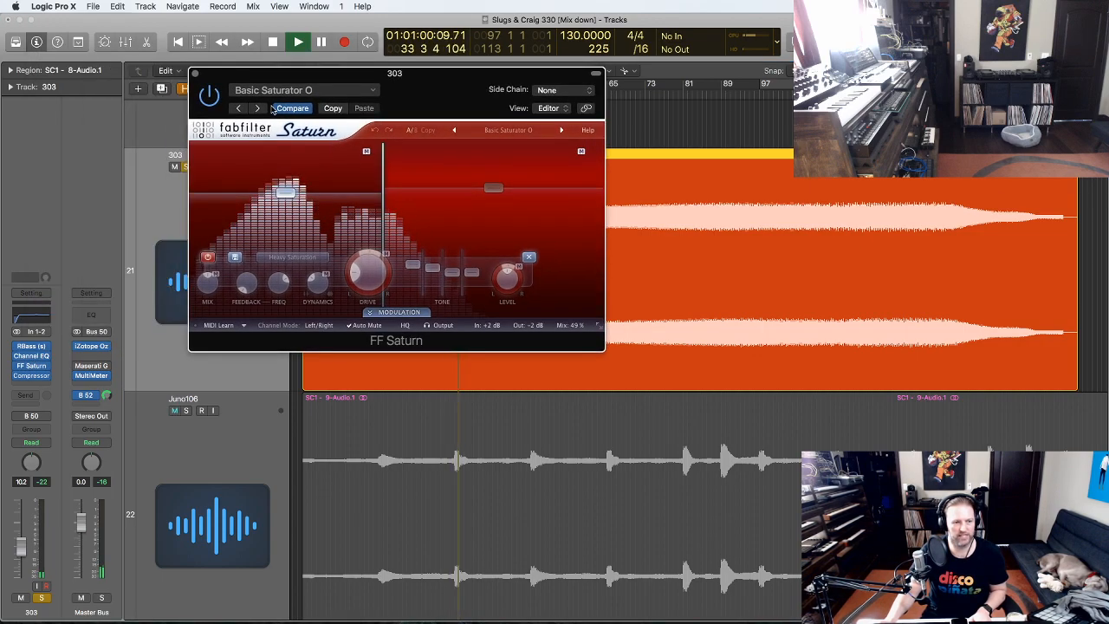
{"action": "left_click", "coordinate": [210, 96]}
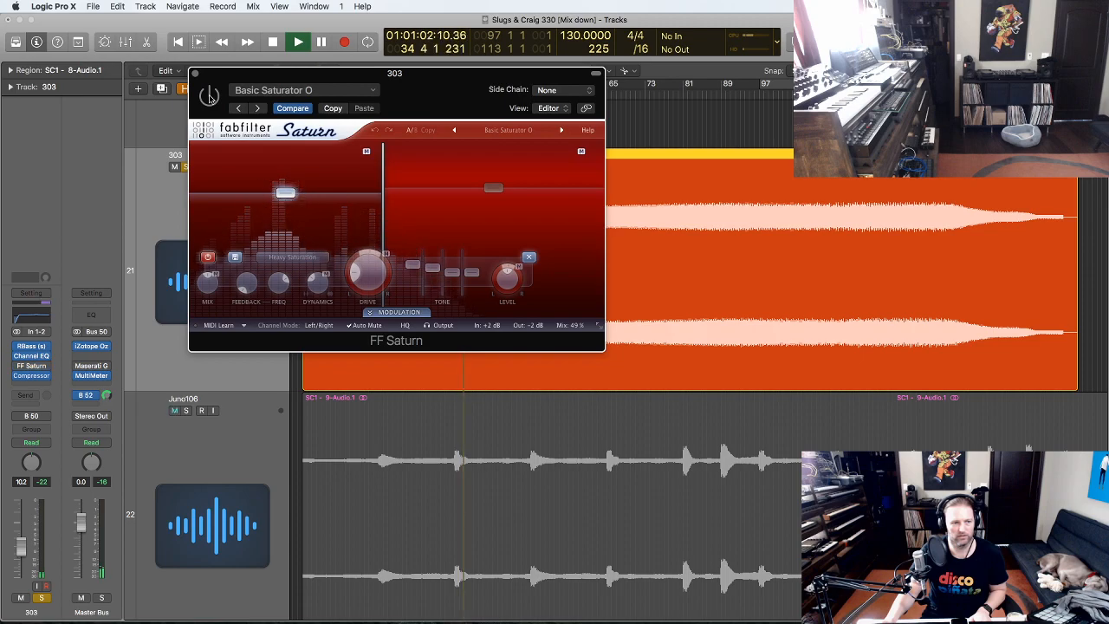
{"action": "left_click", "coordinate": [210, 97]}
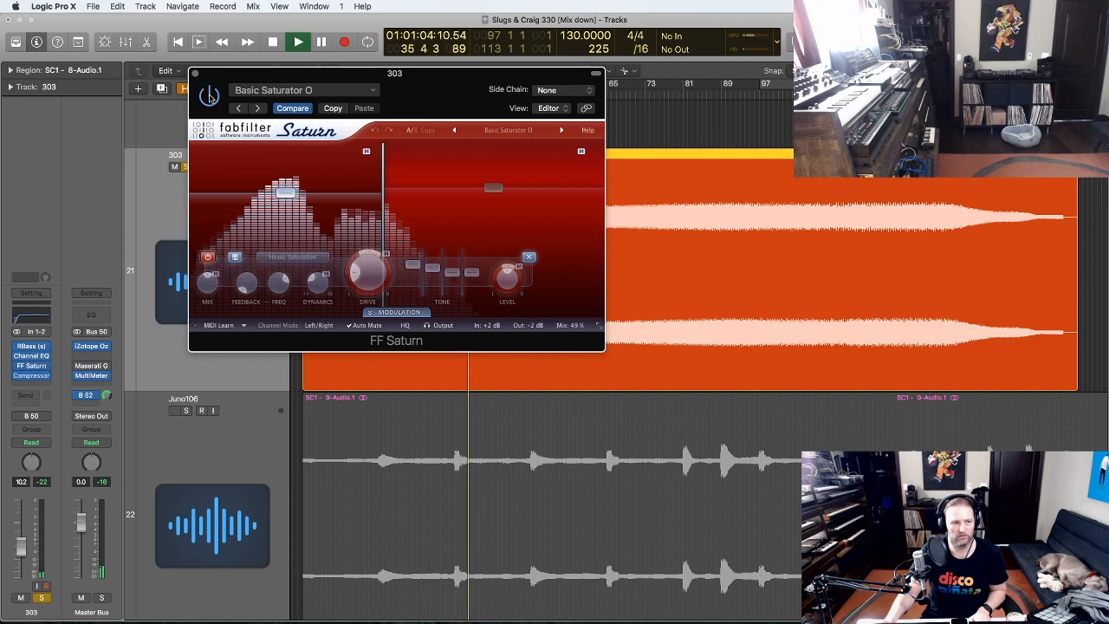
{"action": "left_click", "coordinate": [195, 74]}
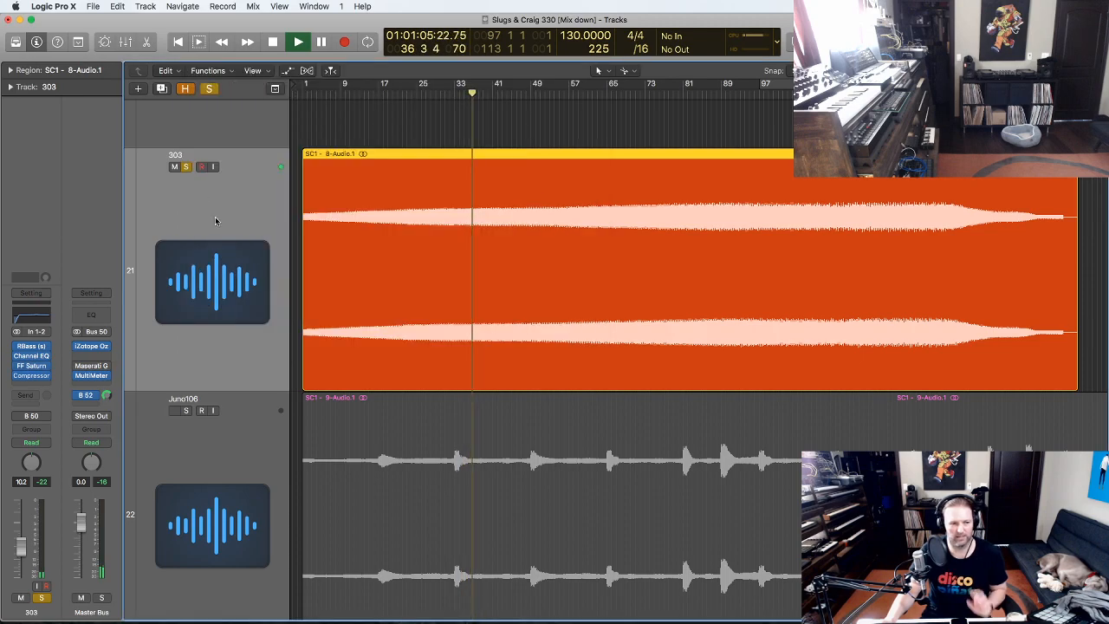
- Check the 303's compressor, skip playback through bars 79, 89 and 97, then unsolo 303
{"action": "left_click", "coordinate": [36, 377]}
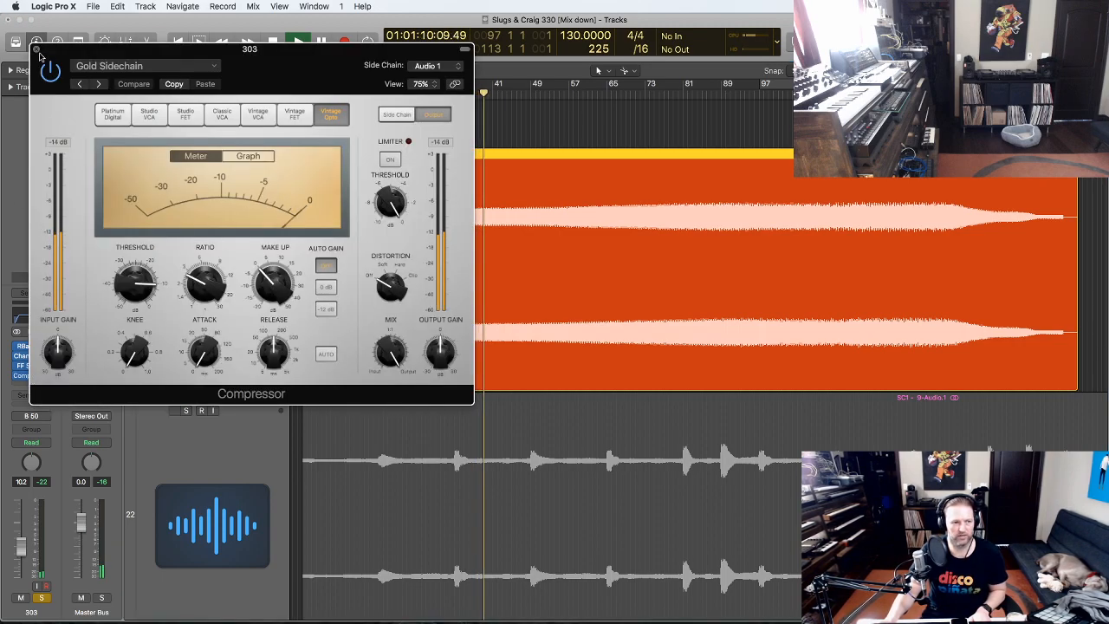
{"action": "left_click", "coordinate": [37, 49]}
{"action": "scroll", "coordinate": [612, 156], "scroll_direction": "down", "scroll_amount": 4}
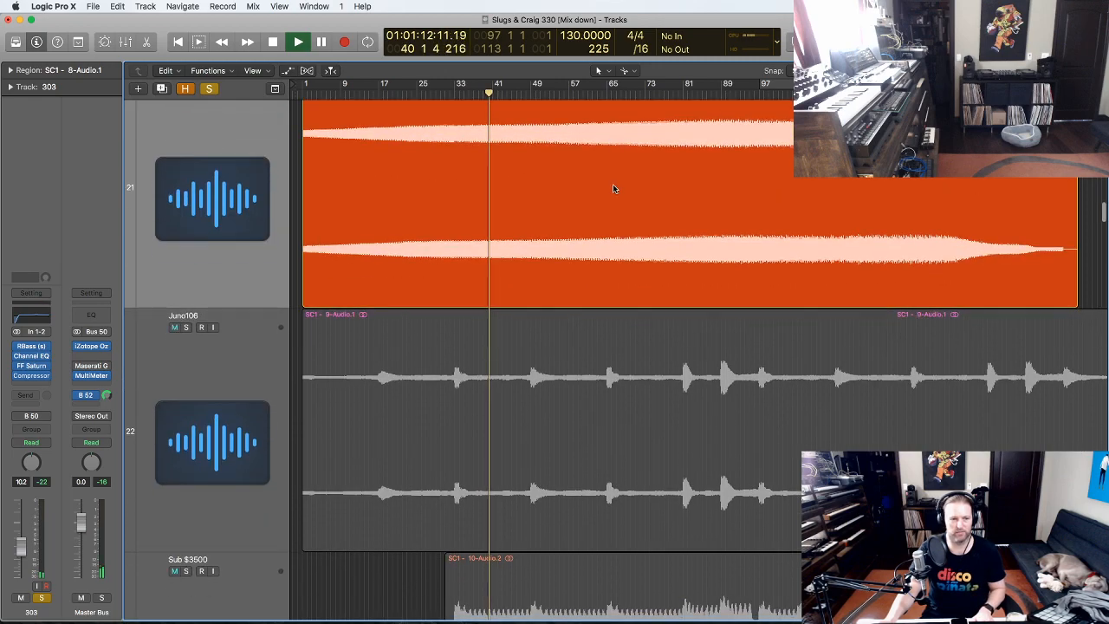
{"action": "key", "text": "z"}
{"action": "left_click", "coordinate": [642, 94]}
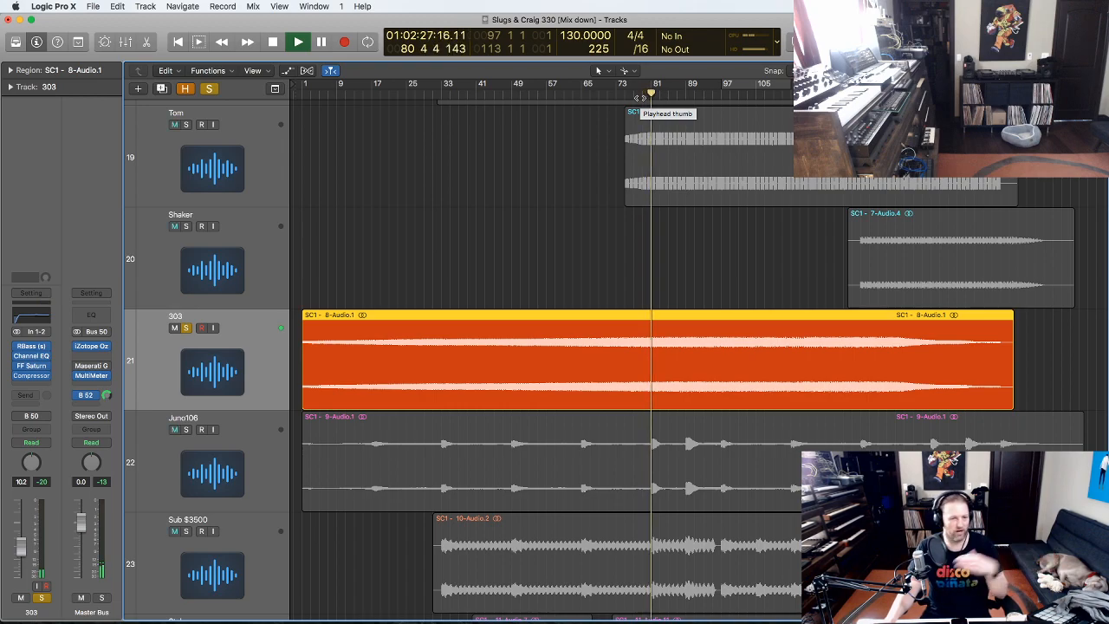
{"action": "left_click", "coordinate": [691, 94]}
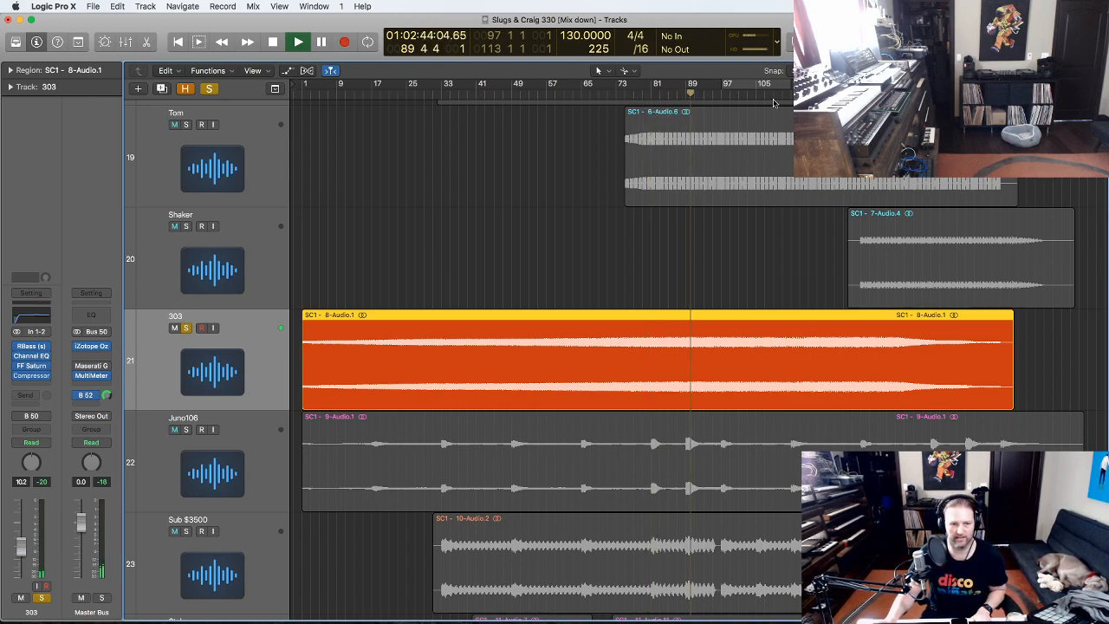
{"action": "left_click", "coordinate": [730, 94]}
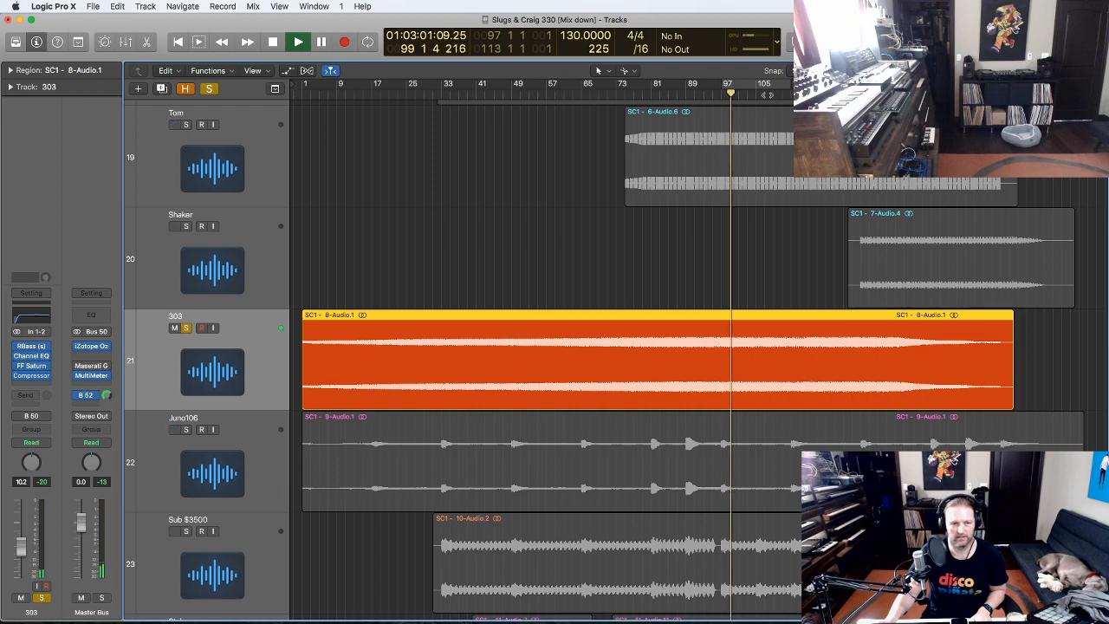
{"action": "left_click", "coordinate": [186, 328]}
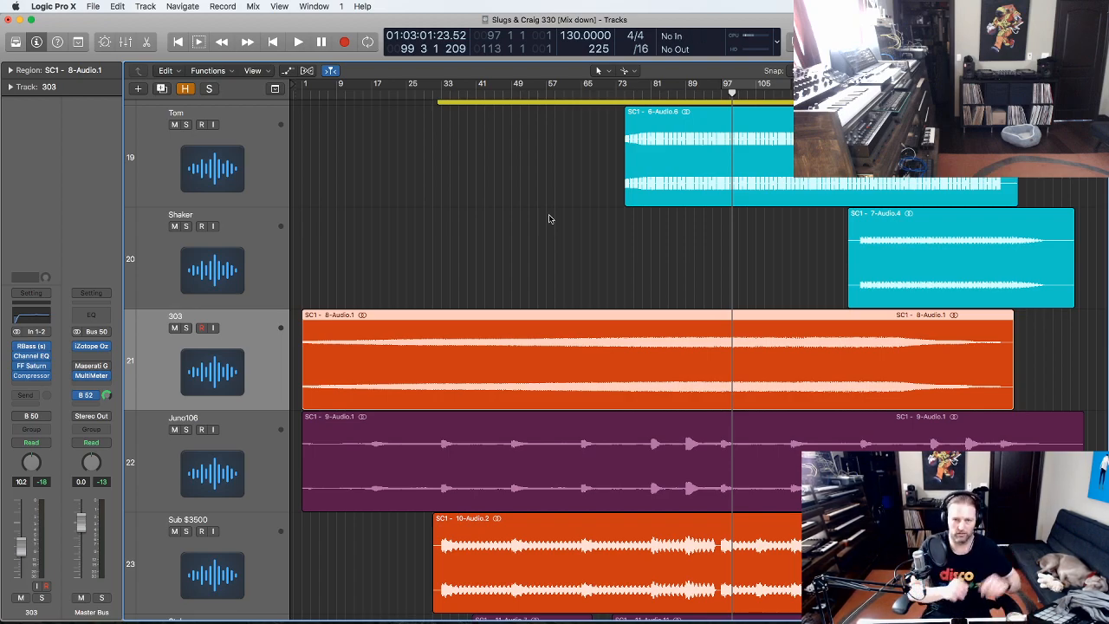
{"action": "scroll", "coordinate": [228, 364], "scroll_direction": "down", "scroll_amount": 3}
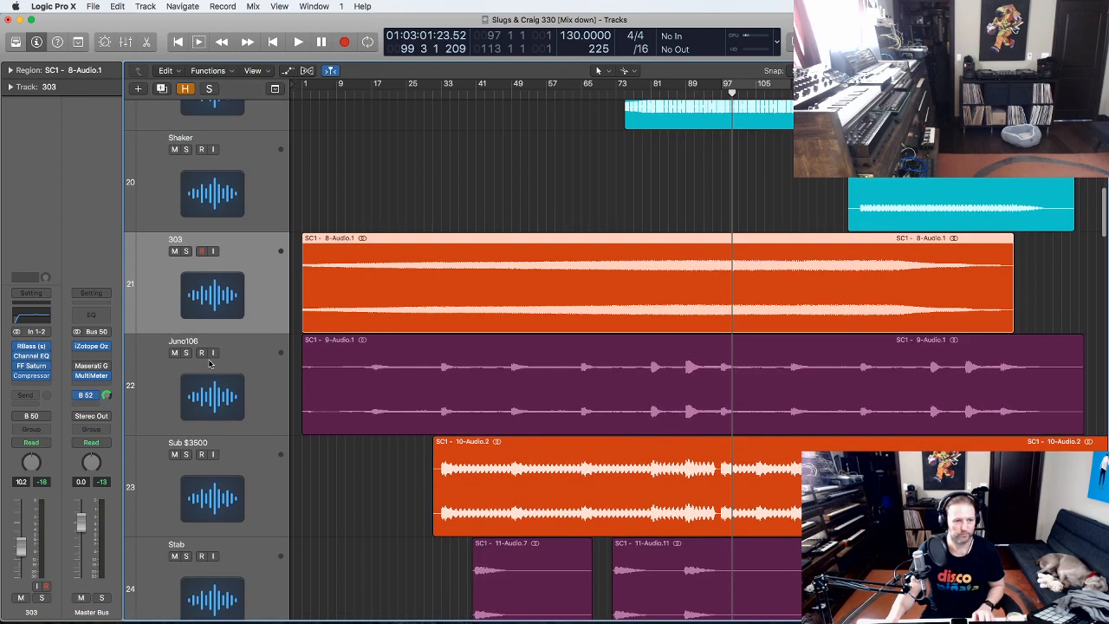
- Solo Juno106 and play it from bar 17, skipping ahead to bars 65, 81 and 88
{"action": "left_click", "coordinate": [205, 384]}
{"action": "left_click", "coordinate": [186, 353]}
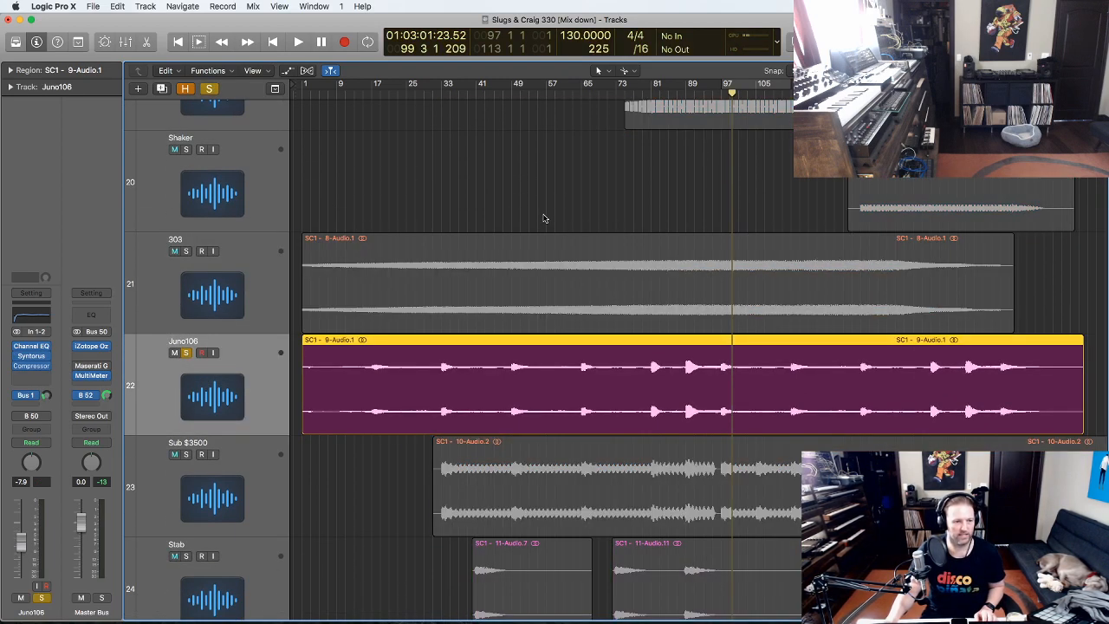
{"action": "left_click_drag", "start_coordinate": [1076, 457], "coordinate": [296, 296]}
{"action": "left_click", "coordinate": [381, 102]}
{"action": "key", "text": "space"}
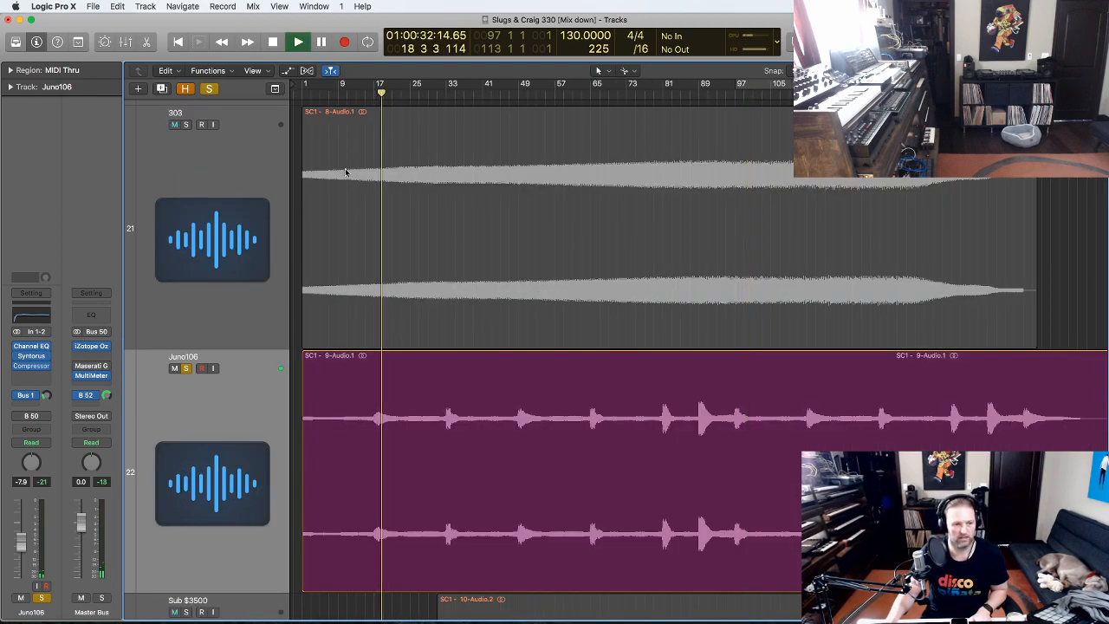
{"action": "left_click", "coordinate": [598, 102]}
{"action": "left_click", "coordinate": [672, 94]}
{"action": "left_click", "coordinate": [694, 93]}
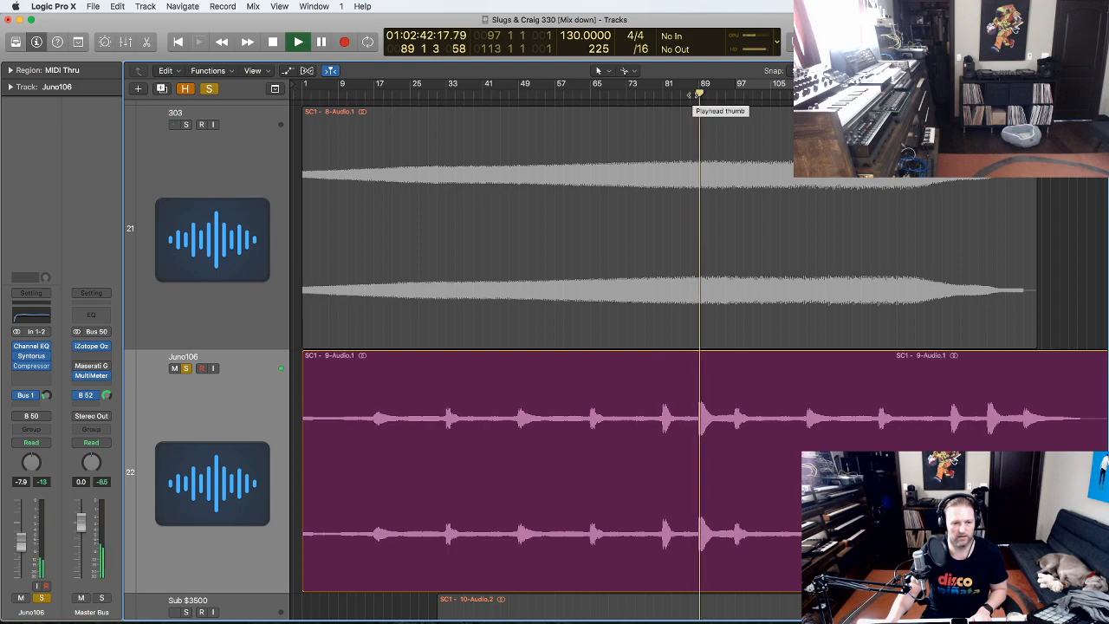
- Try soloing Sub $3500 instead, then re-solo Juno106 and open its Syntorus chorus
{"action": "key", "text": "z"}
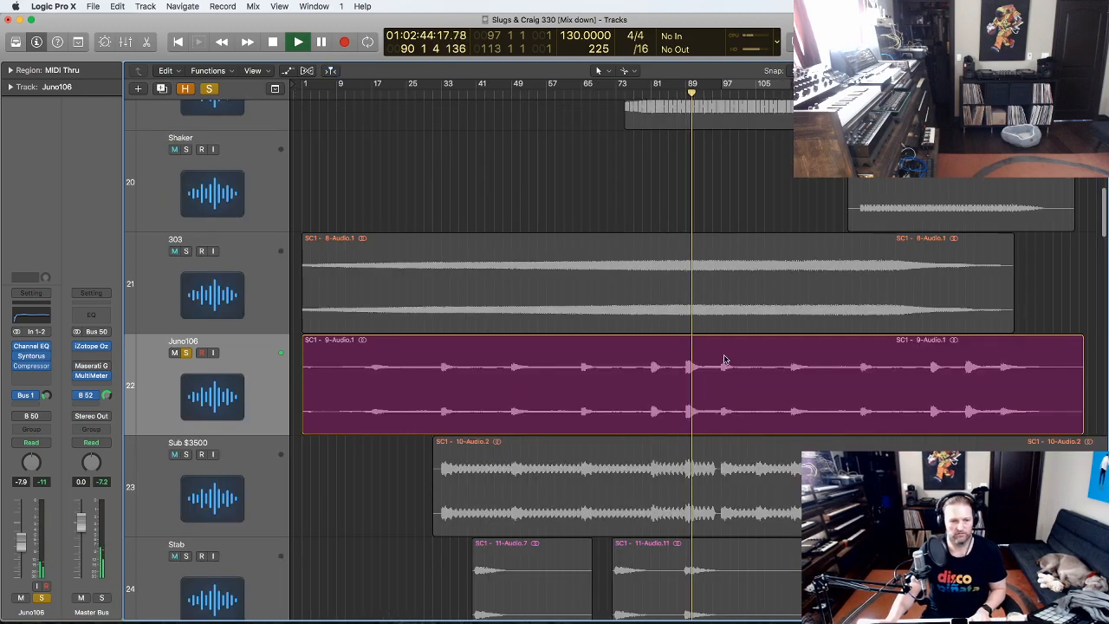
{"action": "scroll", "coordinate": [726, 360], "scroll_direction": "down", "scroll_amount": 3}
{"action": "left_click", "coordinate": [185, 291]}
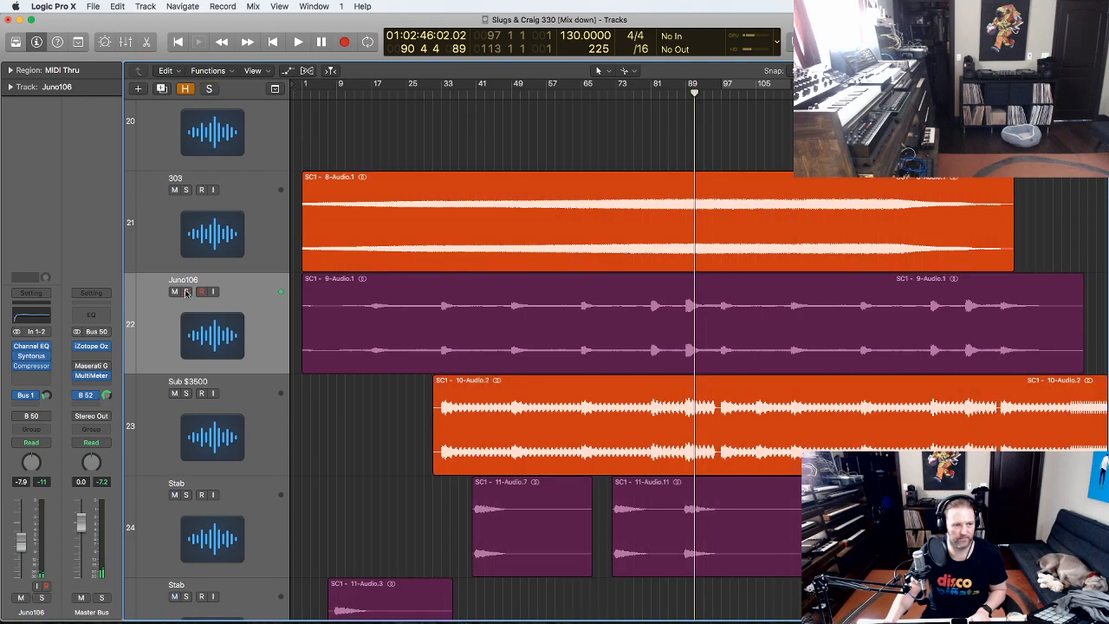
{"action": "left_click", "coordinate": [251, 410]}
{"action": "key", "text": "s"}
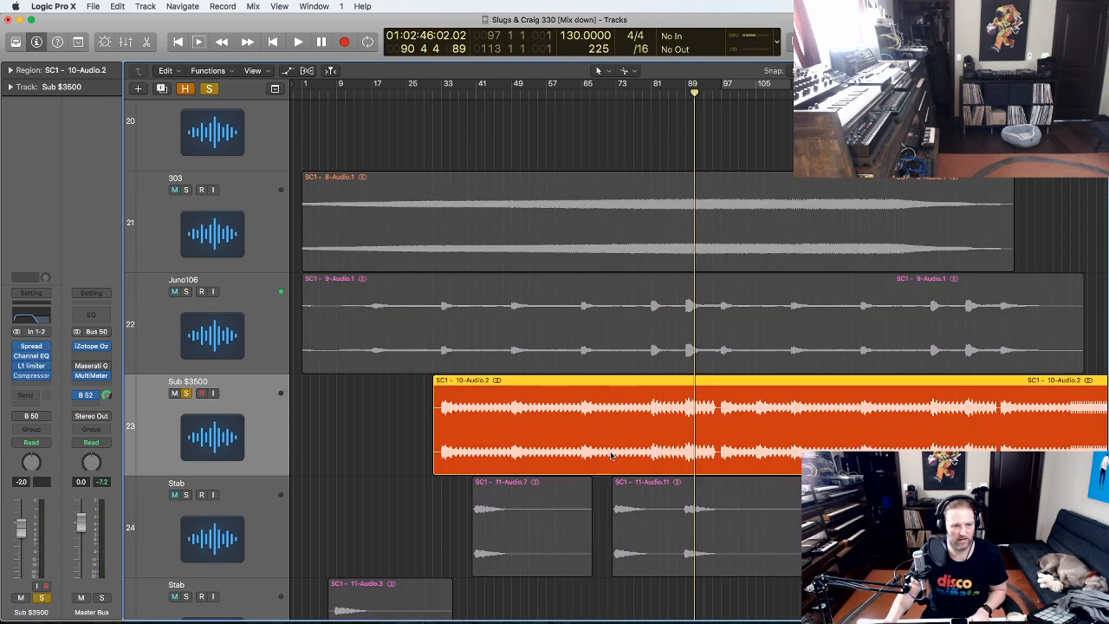
{"action": "left_click", "coordinate": [256, 328]}
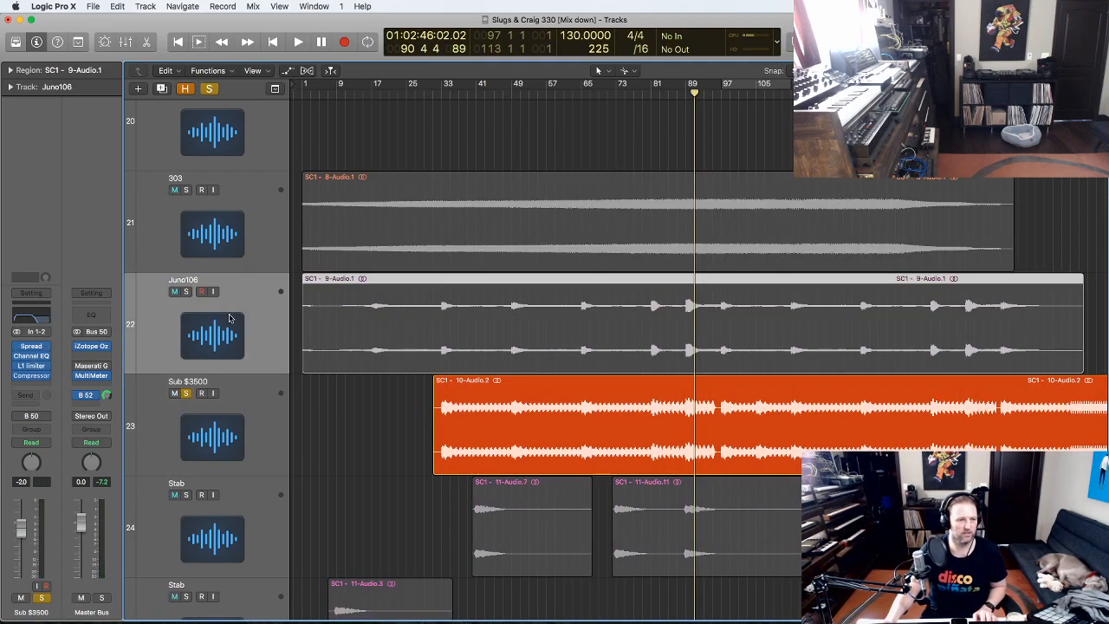
{"action": "left_click", "coordinate": [185, 292]}
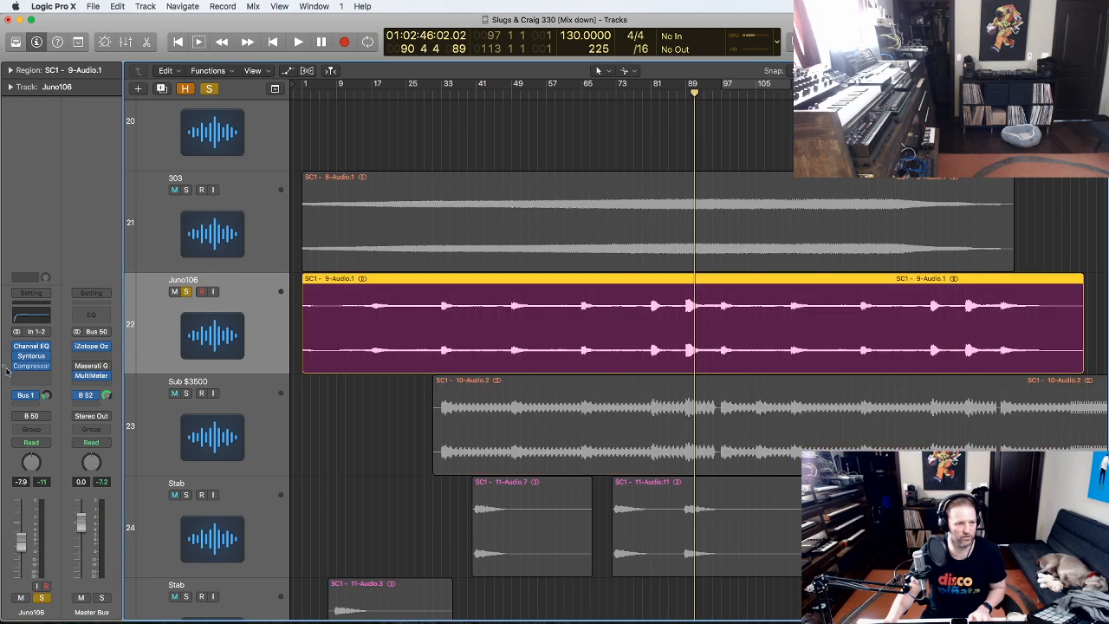
{"action": "left_click", "coordinate": [31, 356]}
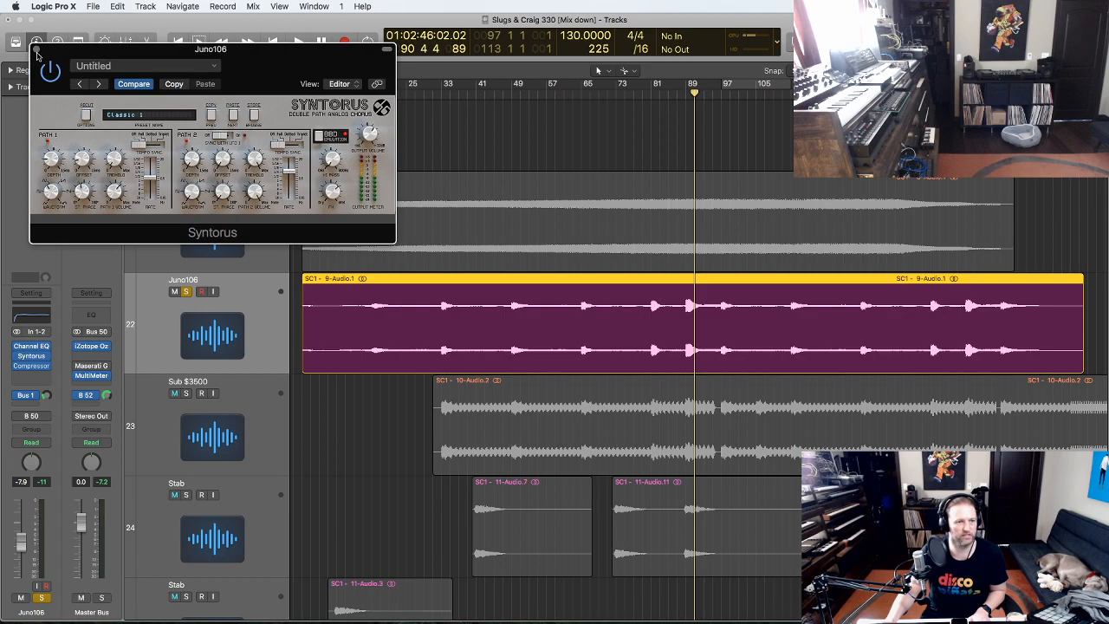
- Close Syntorus, then check and close Juno106's Channel EQ and Gold Sidechain compressor
{"action": "left_click", "coordinate": [36, 50]}
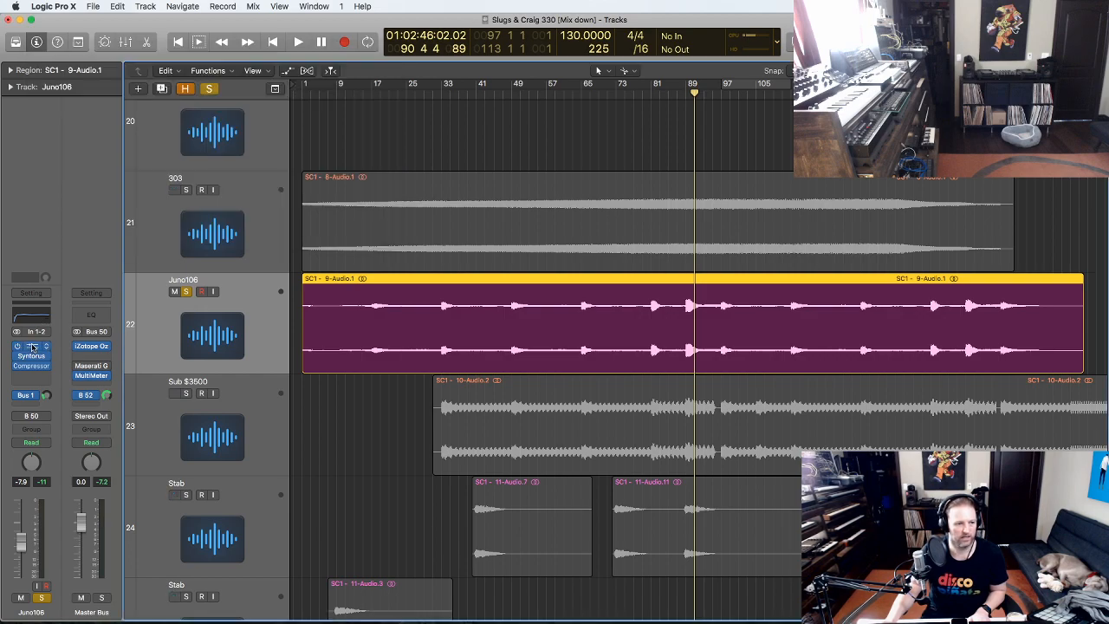
{"action": "left_click", "coordinate": [32, 347]}
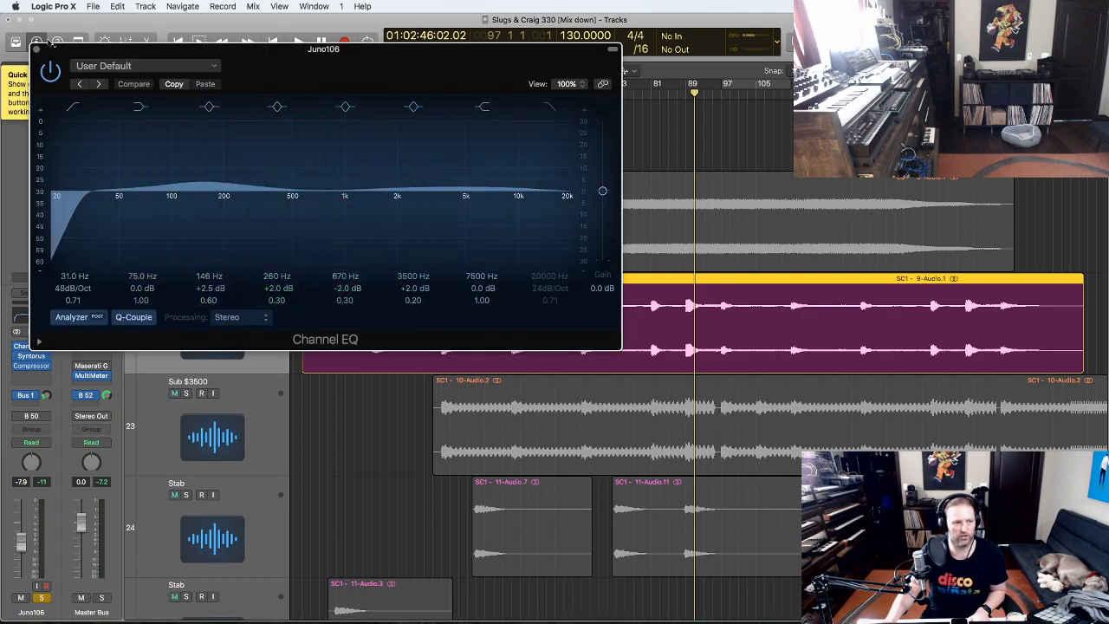
{"action": "left_click", "coordinate": [35, 50]}
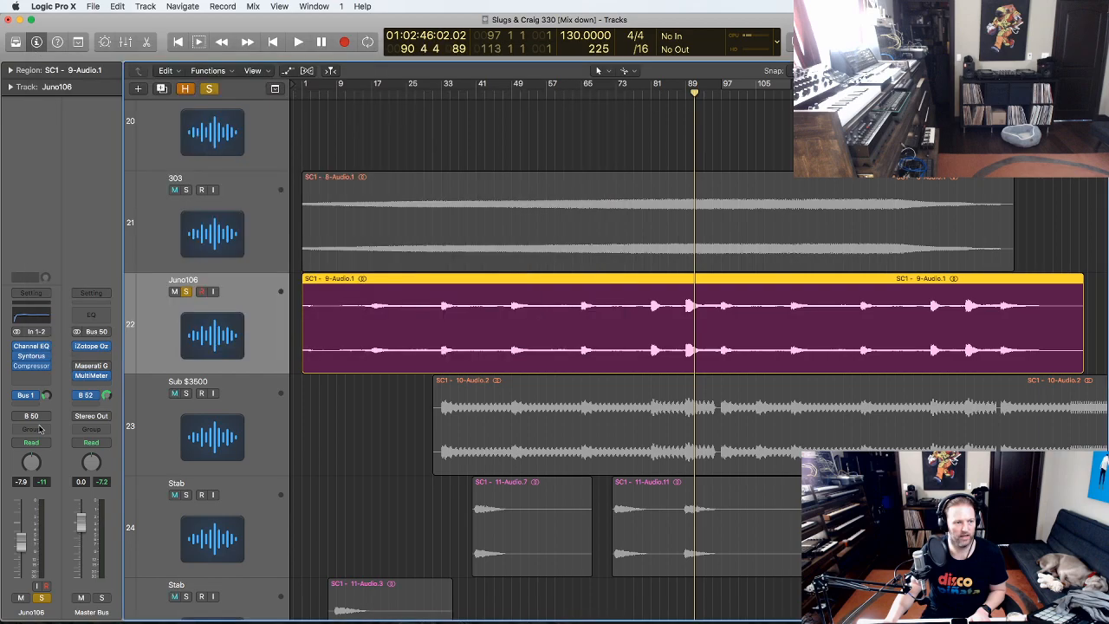
{"action": "left_click", "coordinate": [31, 367]}
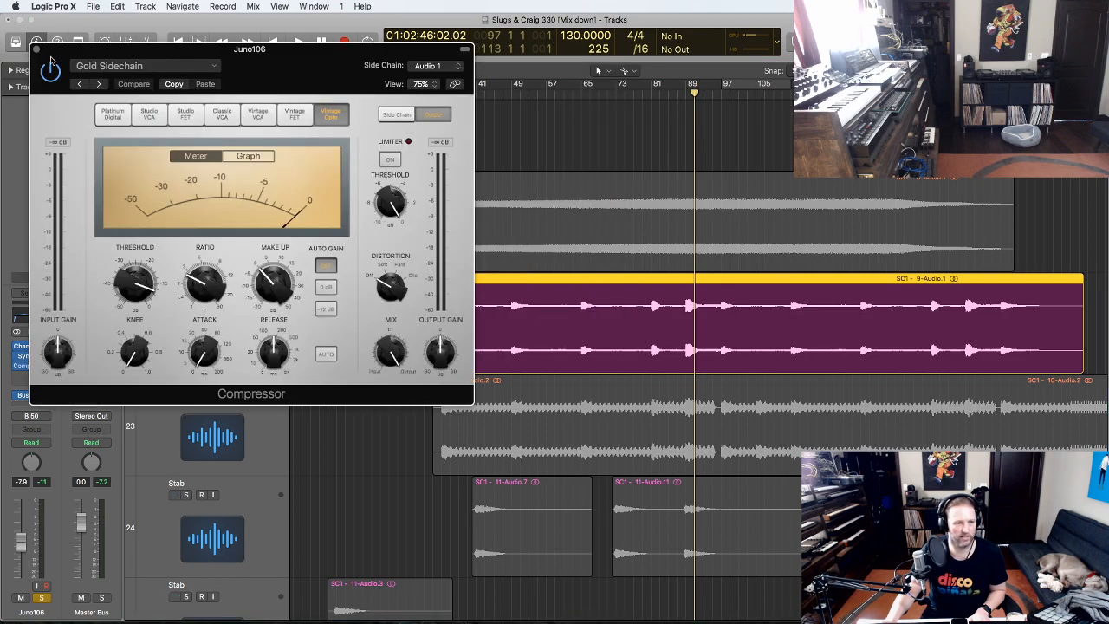
{"action": "left_click", "coordinate": [36, 50]}
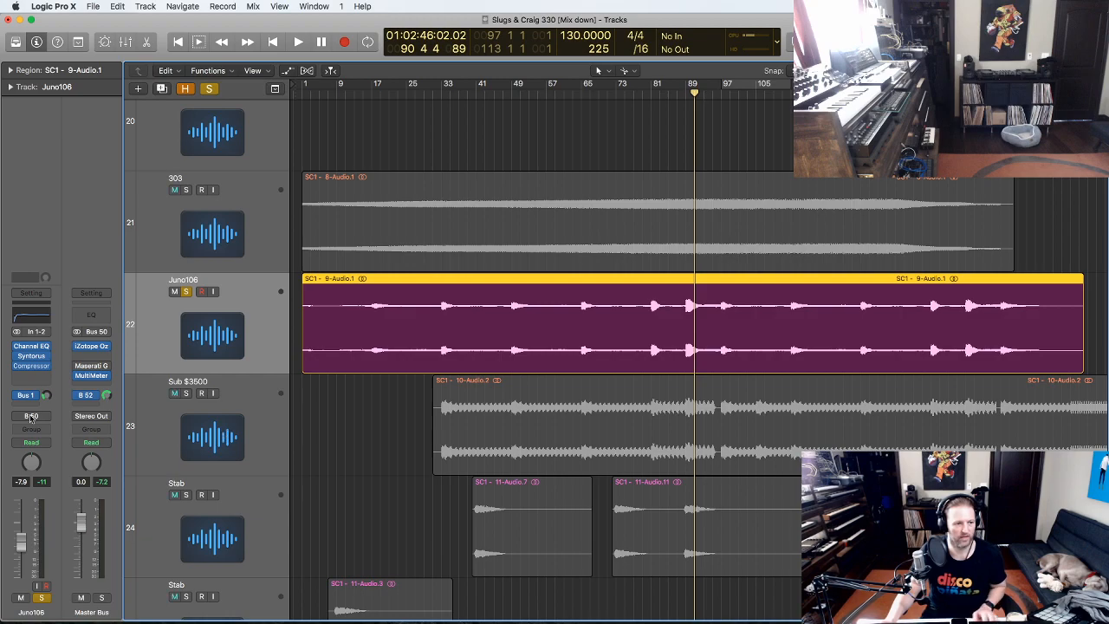
- Solo and select Sub $3500 and play it from bar 37
{"action": "left_click", "coordinate": [186, 394]}
{"action": "left_click", "coordinate": [337, 420]}
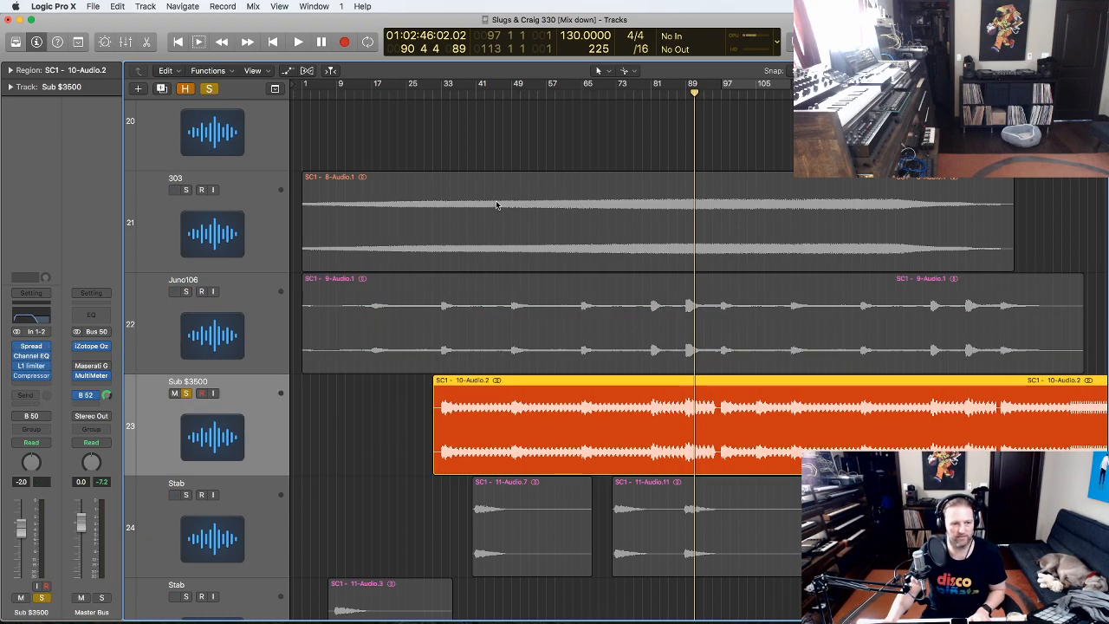
{"action": "left_click", "coordinate": [458, 93]}
{"action": "key", "text": "space"}
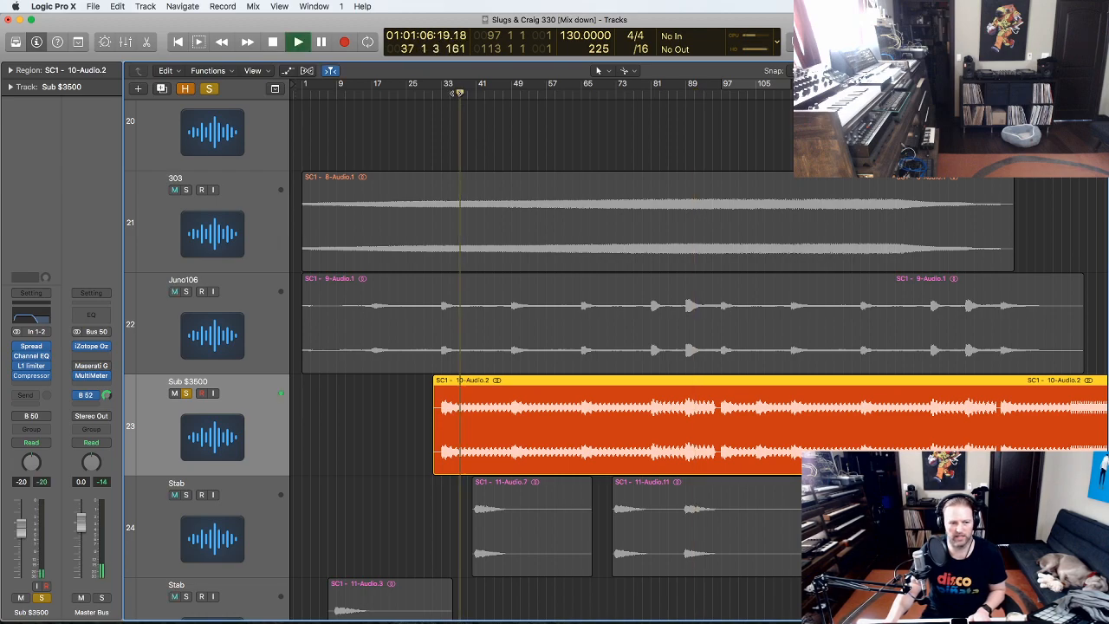
{"action": "scroll", "coordinate": [791, 254], "scroll_direction": "down", "scroll_amount": 3}
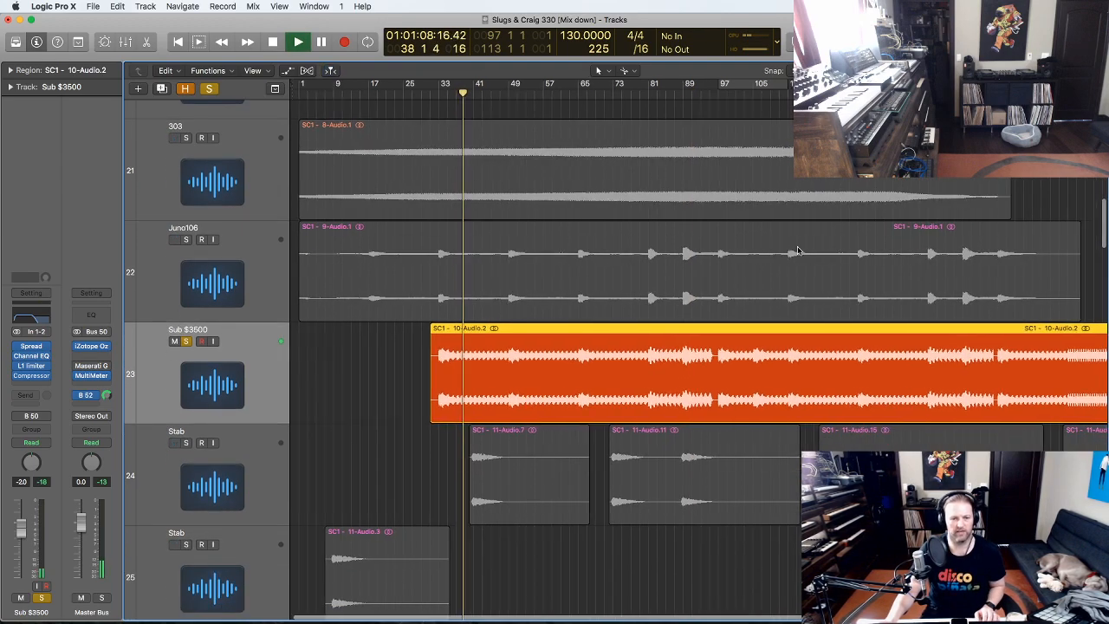
{"action": "left_click_drag", "start_coordinate": [1022, 446], "coordinate": [321, 303]}
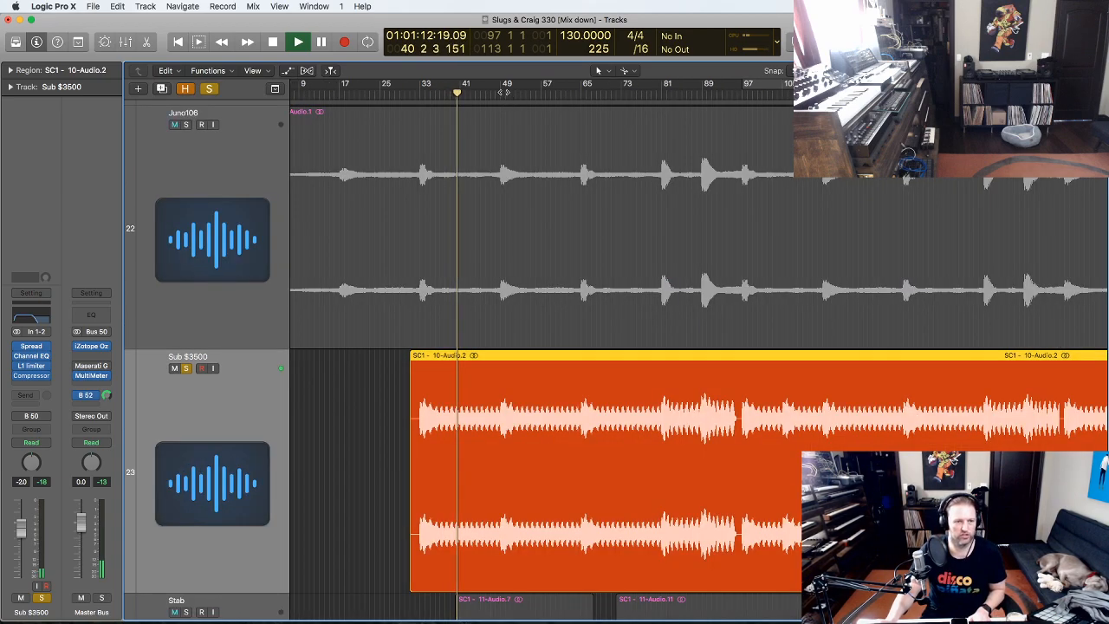
- Follow Sub $3500 from bar 48 to about bar 94, zooming on its waveform, then stop
{"action": "left_click", "coordinate": [496, 95]}
{"action": "left_click_drag", "start_coordinate": [565, 552], "coordinate": [449, 340]}
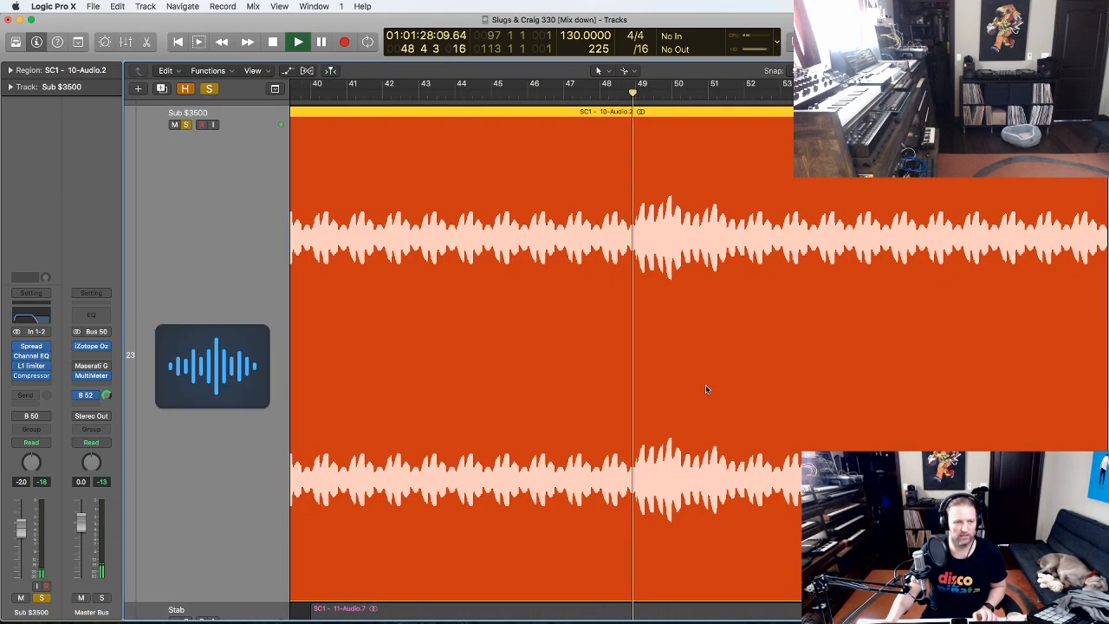
{"action": "left_click", "coordinate": [789, 260], "text": "ctrl+alt"}
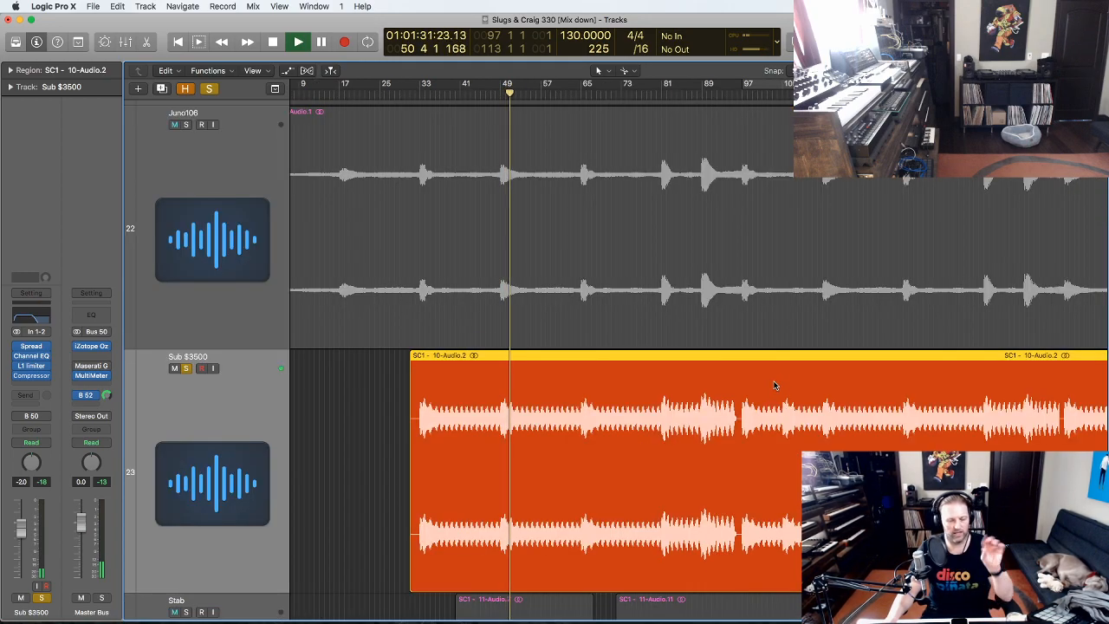
{"action": "scroll", "coordinate": [763, 392], "scroll_direction": "right", "scroll_amount": 2}
{"action": "scroll", "coordinate": [751, 400], "scroll_direction": "right", "scroll_amount": 3}
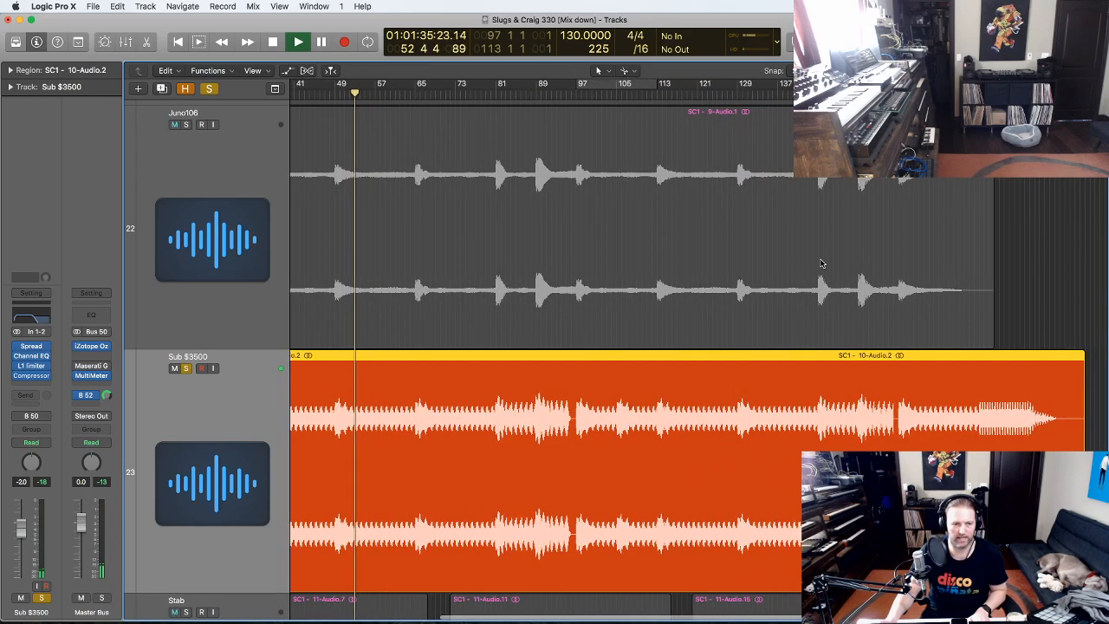
{"action": "left_click", "coordinate": [559, 94]}
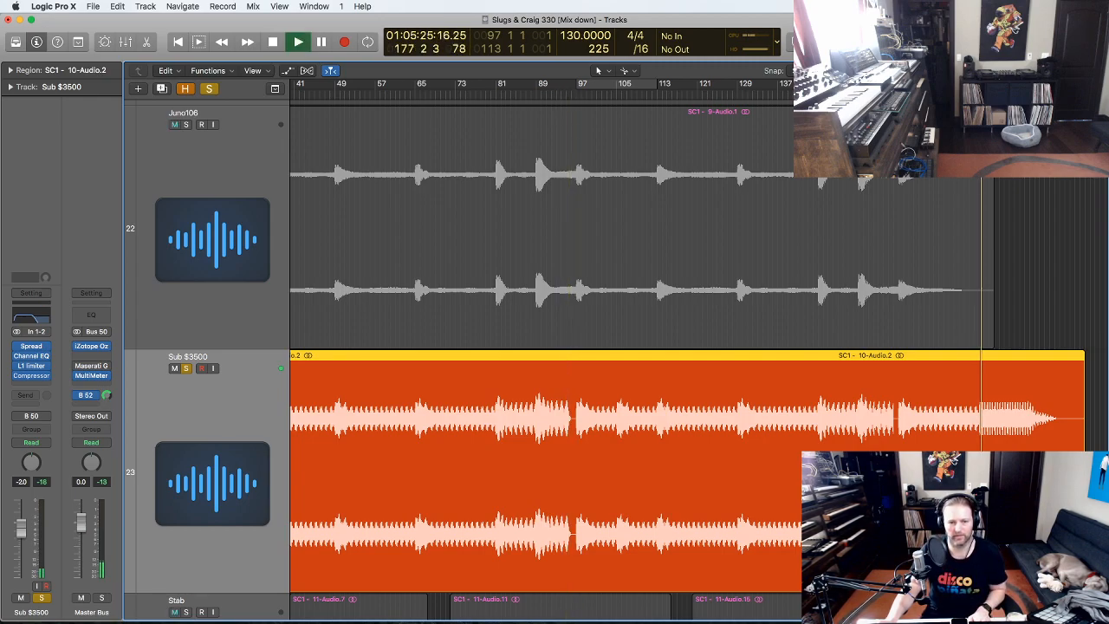
{"action": "key", "text": "space"}
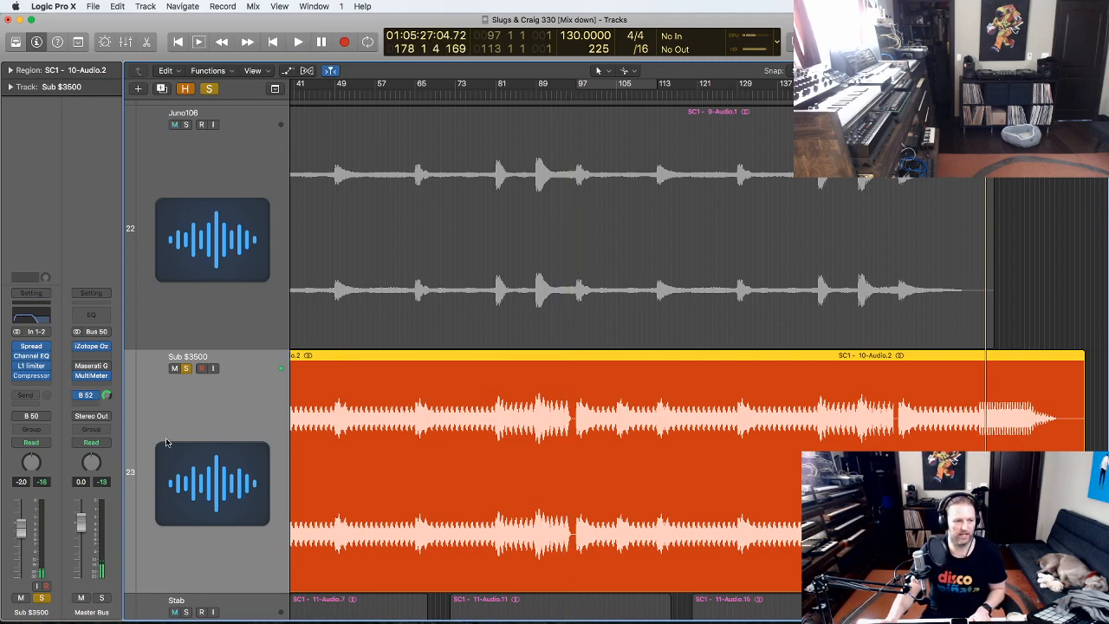
- Inspect and close the Sub $3500 Stereo Spread, Channel EQ and L1 Limiter plugin windows in turn
{"action": "left_click", "coordinate": [32, 347]}
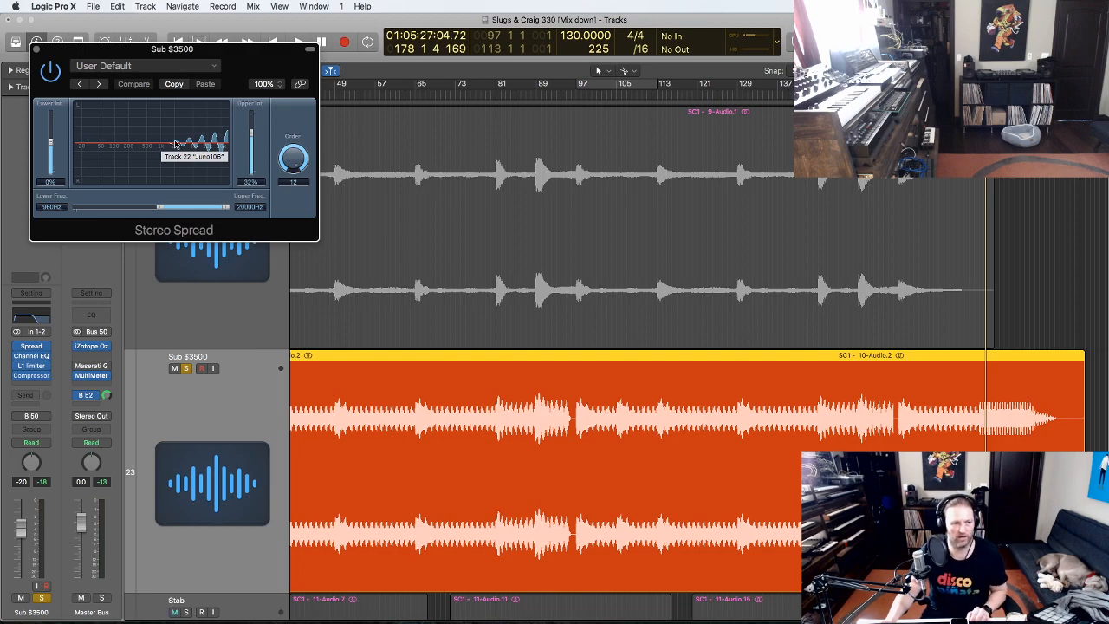
{"action": "left_click", "coordinate": [36, 49]}
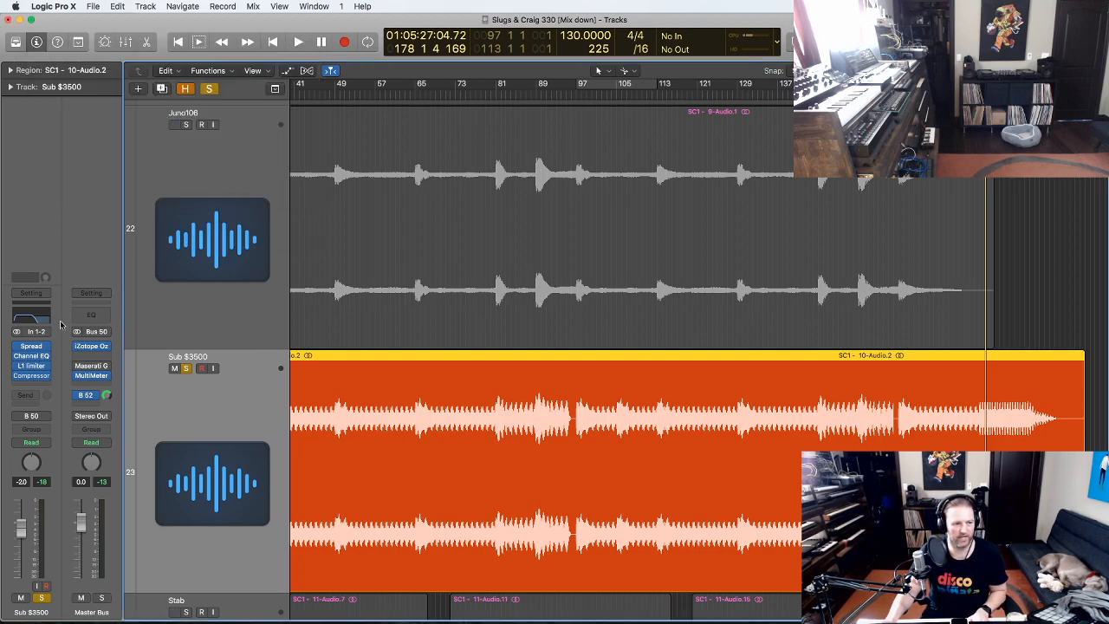
{"action": "left_click", "coordinate": [33, 356]}
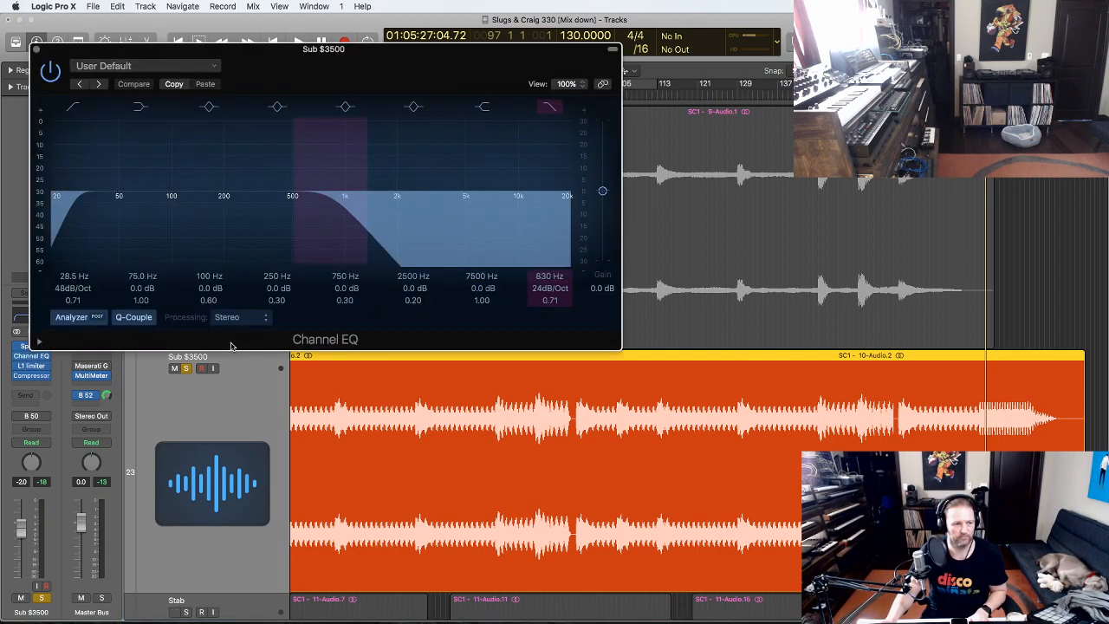
{"action": "left_click", "coordinate": [35, 49]}
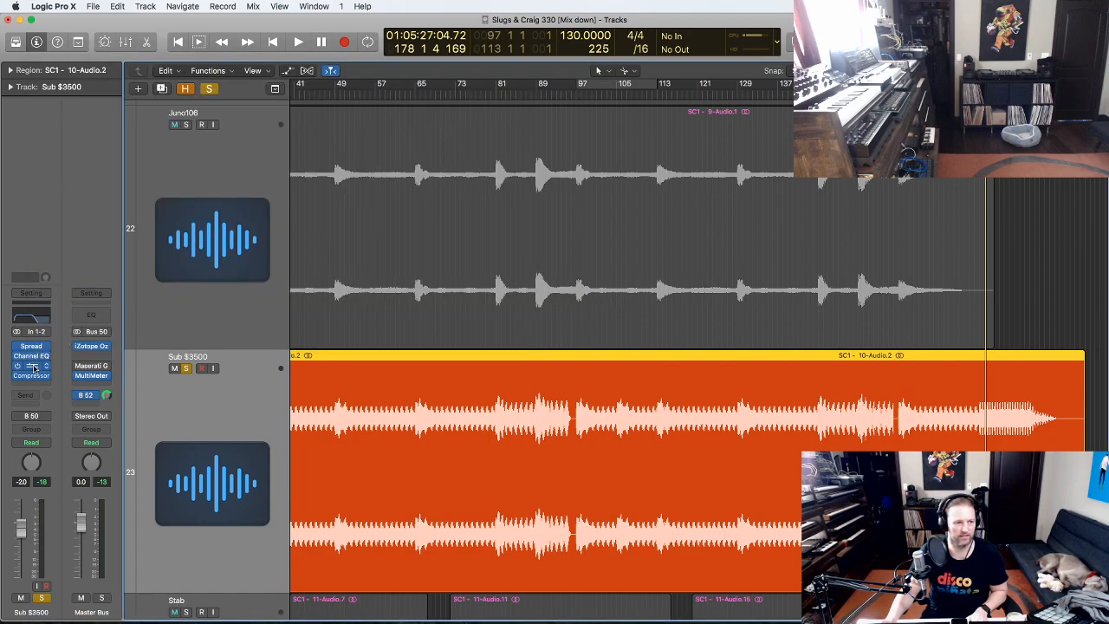
{"action": "left_click", "coordinate": [33, 367]}
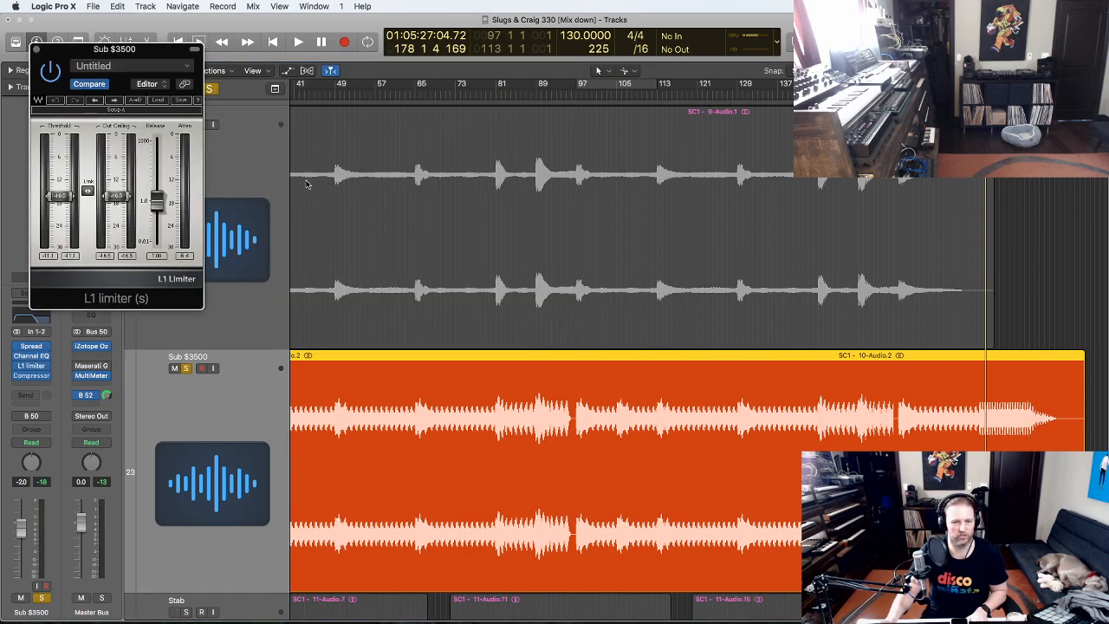
{"action": "left_click", "coordinate": [35, 50]}
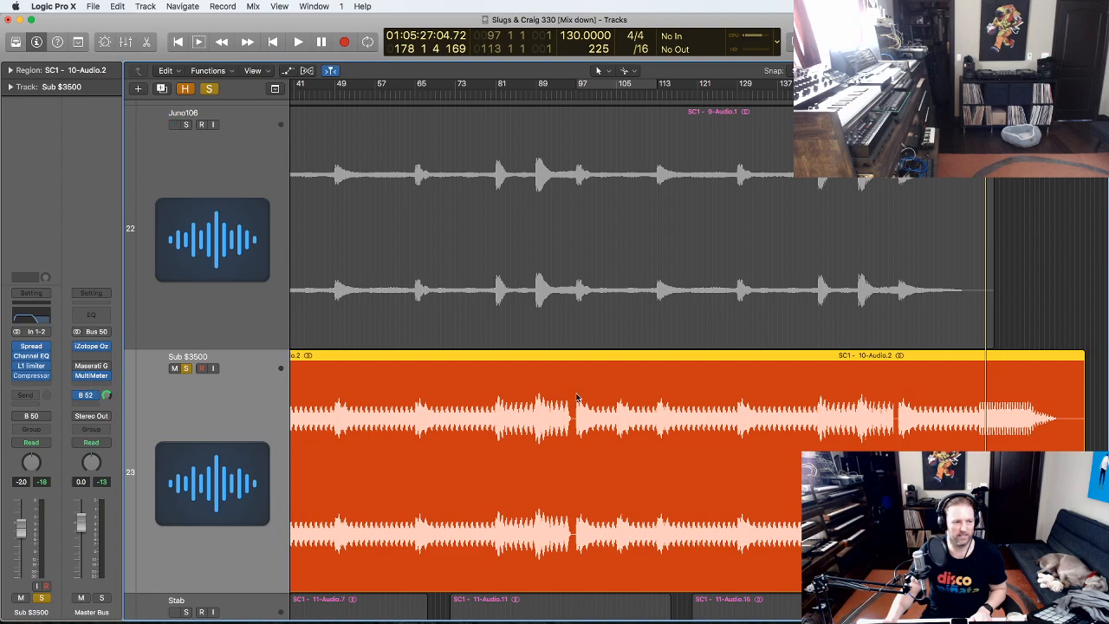
- Zoom back out, then select and solo the Stab track and magnify its lanes
{"action": "key", "text": "z"}
{"action": "scroll", "coordinate": [599, 397], "scroll_direction": "down", "scroll_amount": 2}
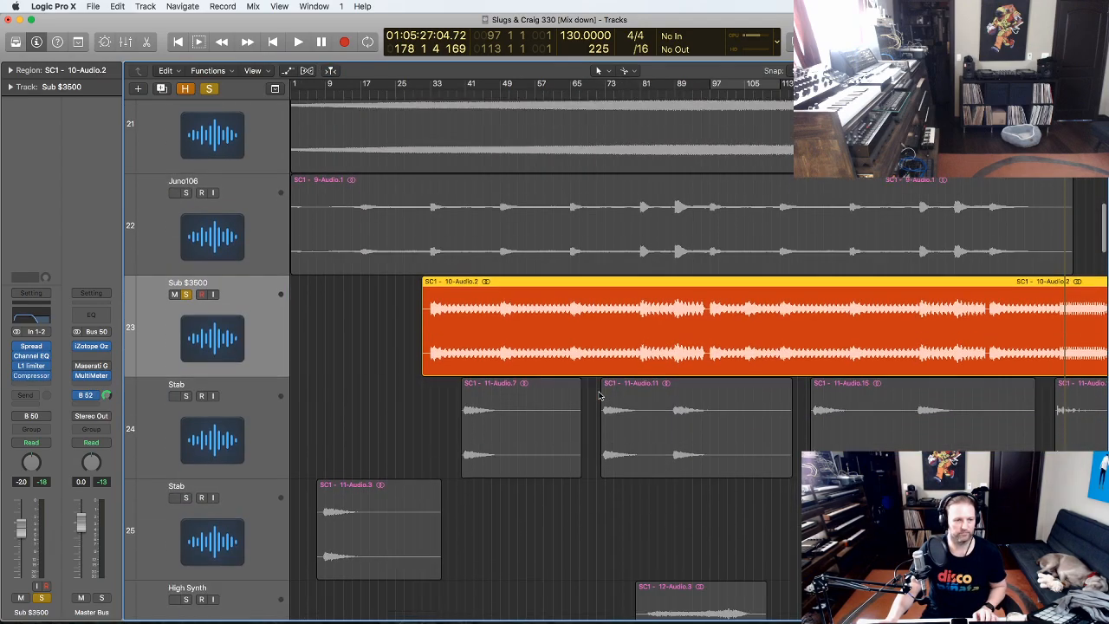
{"action": "left_click", "coordinate": [170, 396]}
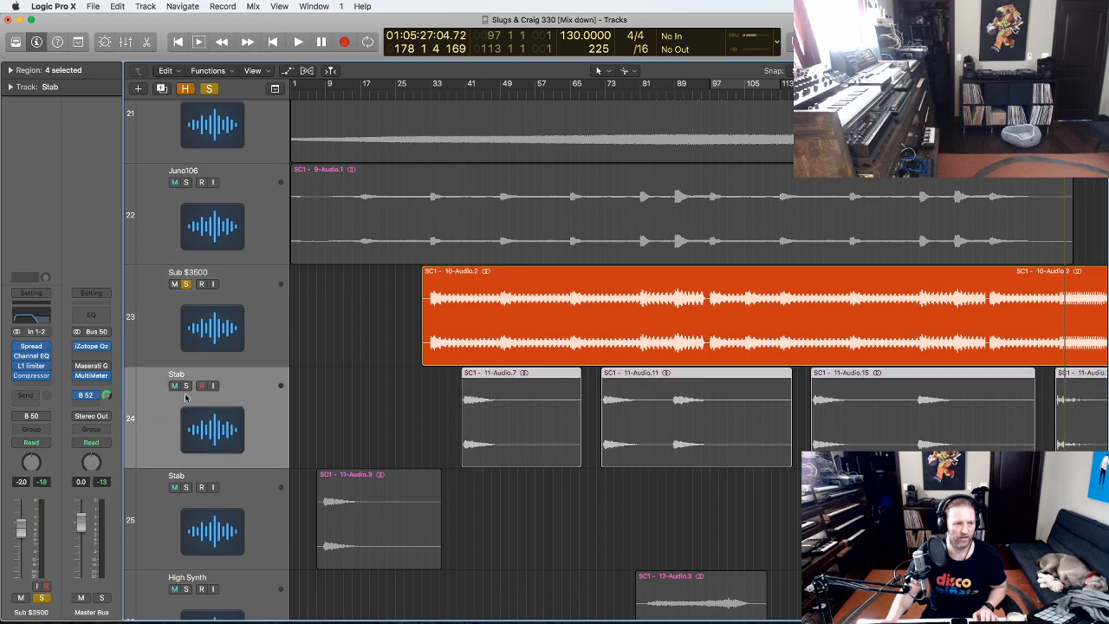
{"action": "left_click", "coordinate": [794, 476]}
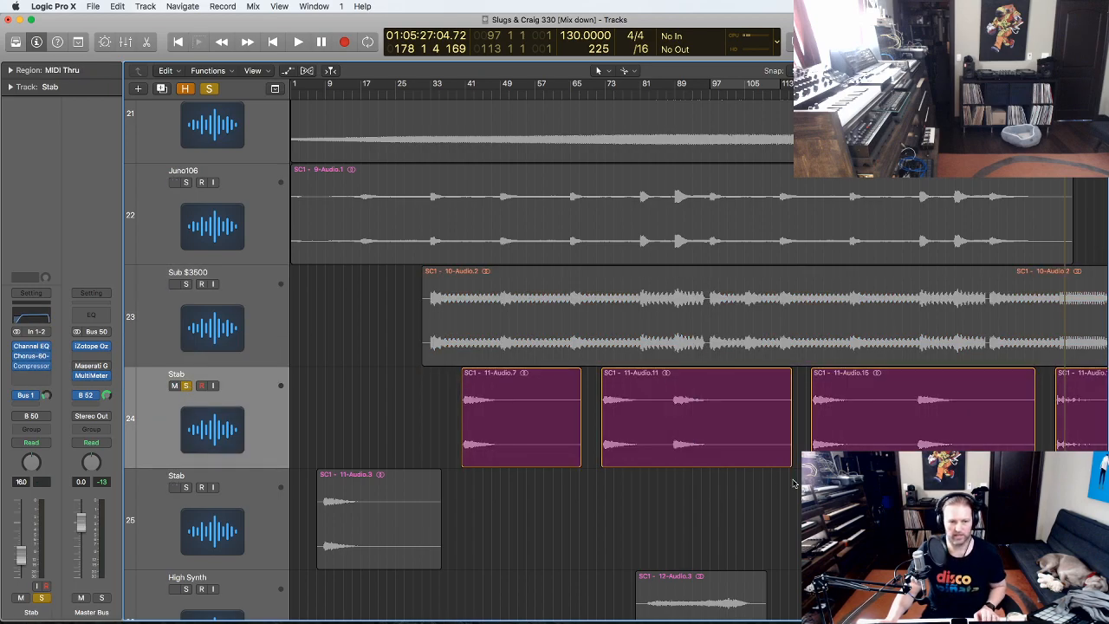
{"action": "left_click_drag", "start_coordinate": [533, 397], "coordinate": [280, 305]}
{"action": "scroll", "coordinate": [520, 328], "scroll_direction": "down", "scroll_amount": 5}
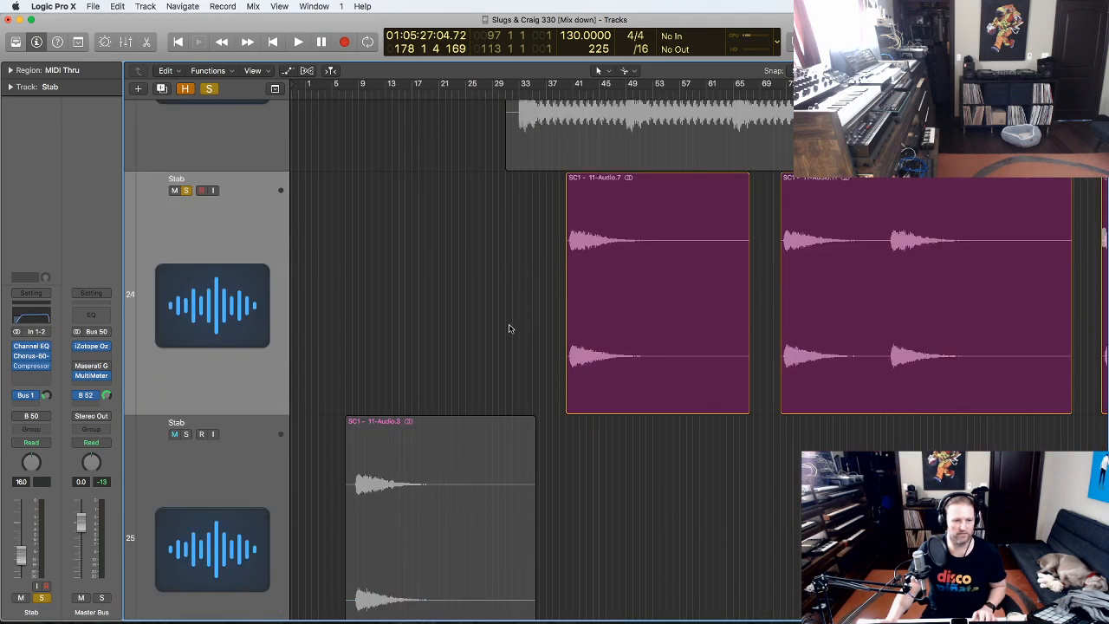
{"action": "scroll", "coordinate": [216, 407], "scroll_direction": "down", "scroll_amount": 1}
- Select the upper and lower Stab regions and start playback from bar 41
{"action": "left_click", "coordinate": [236, 299]}
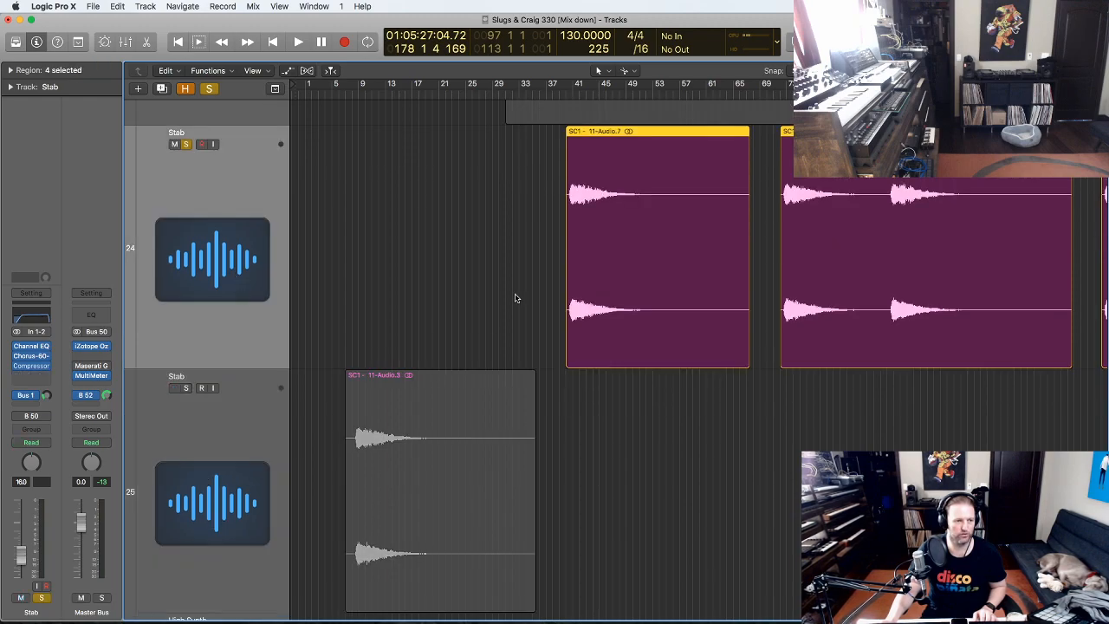
{"action": "left_click", "coordinate": [219, 475]}
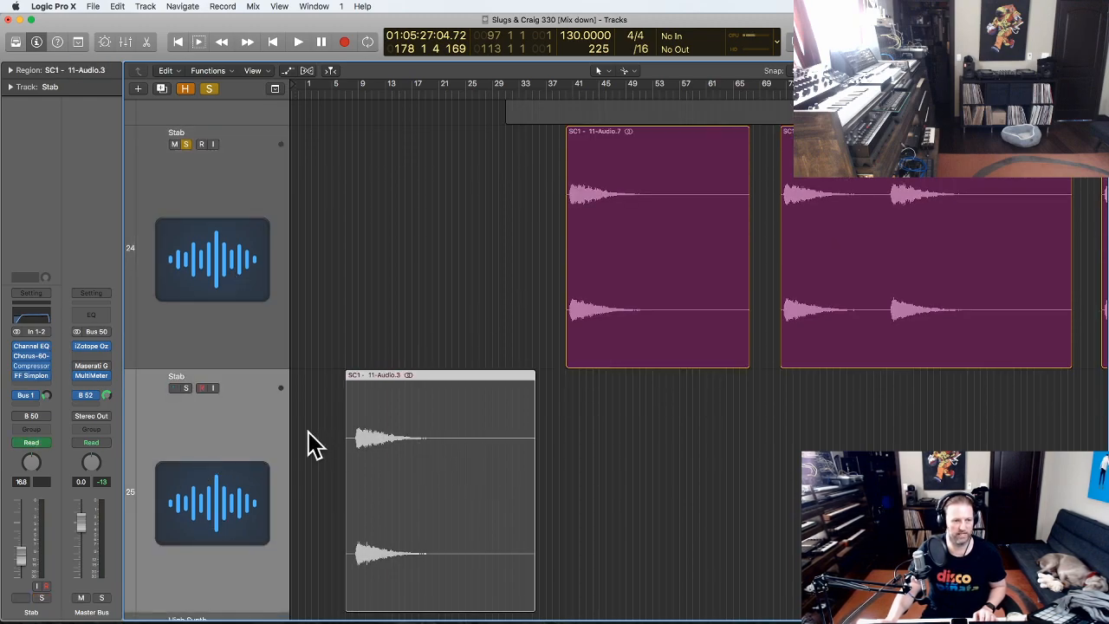
{"action": "left_click", "coordinate": [193, 272]}
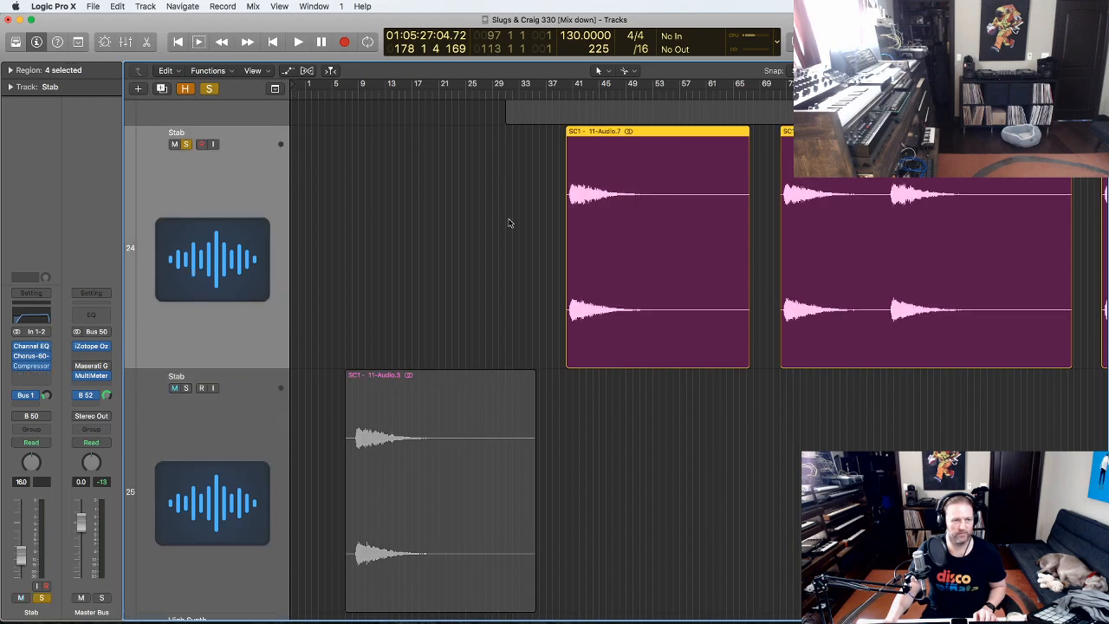
{"action": "left_click", "coordinate": [572, 90]}
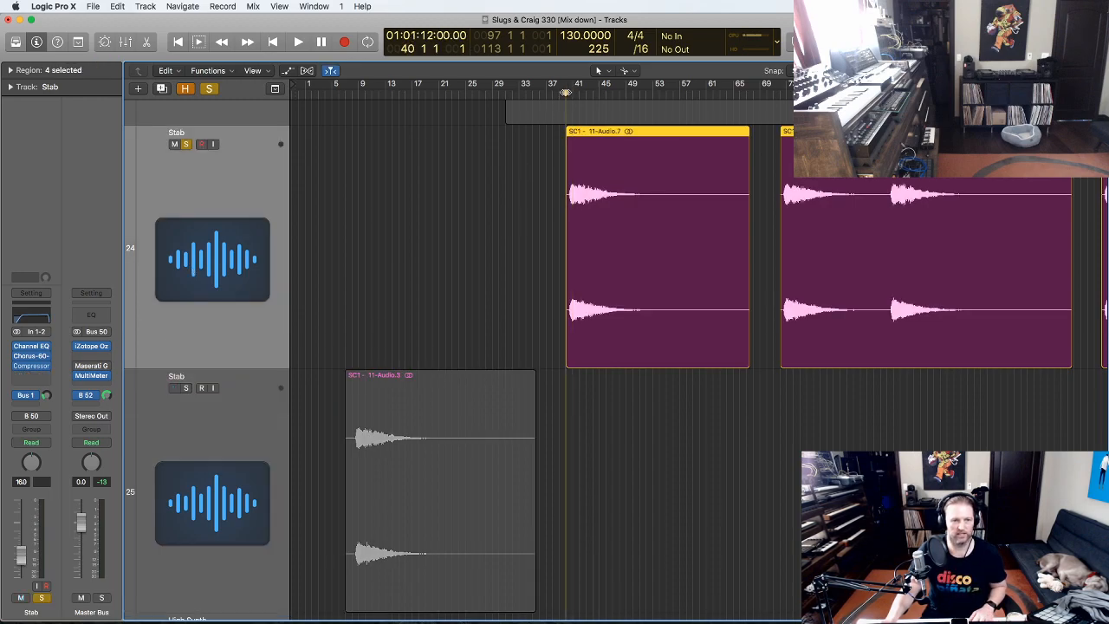
{"action": "key", "text": "space"}
- Zoom out, unsolo Stab, deselect its four regions and scroll the track list while listening
{"action": "left_click", "coordinate": [720, 311], "text": "ctrl+alt"}
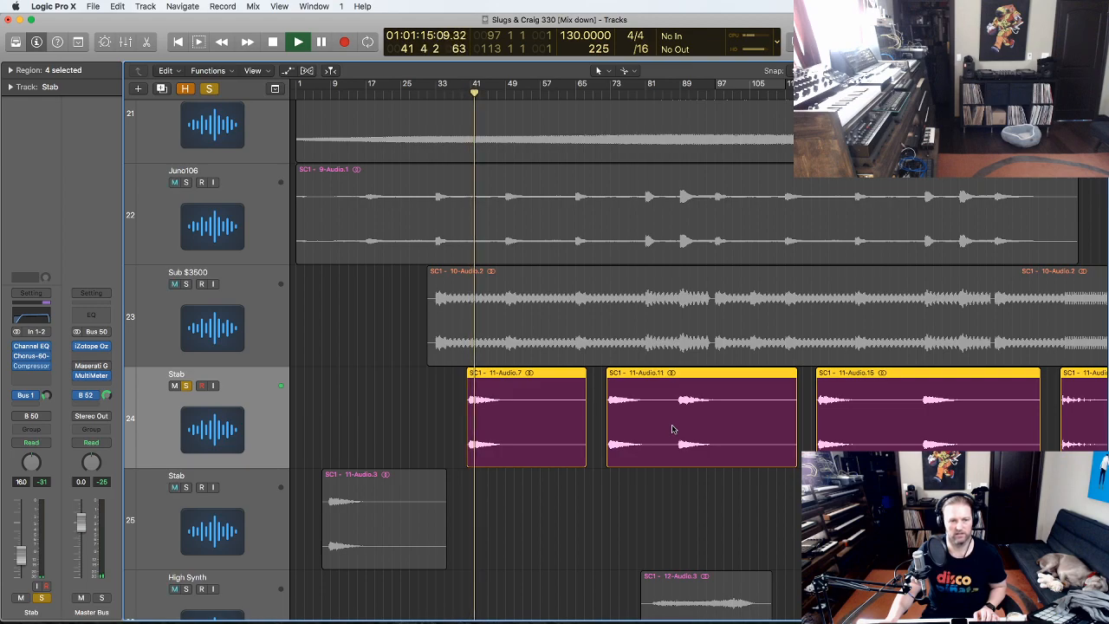
{"action": "scroll", "coordinate": [567, 421], "scroll_direction": "down", "scroll_amount": 4}
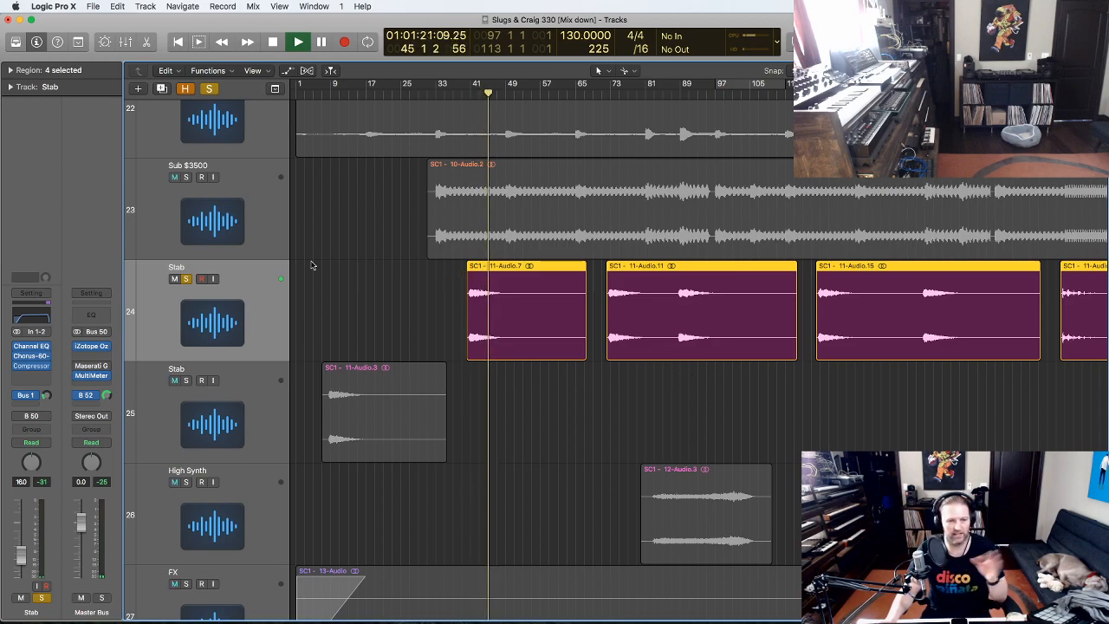
{"action": "left_click", "coordinate": [186, 279]}
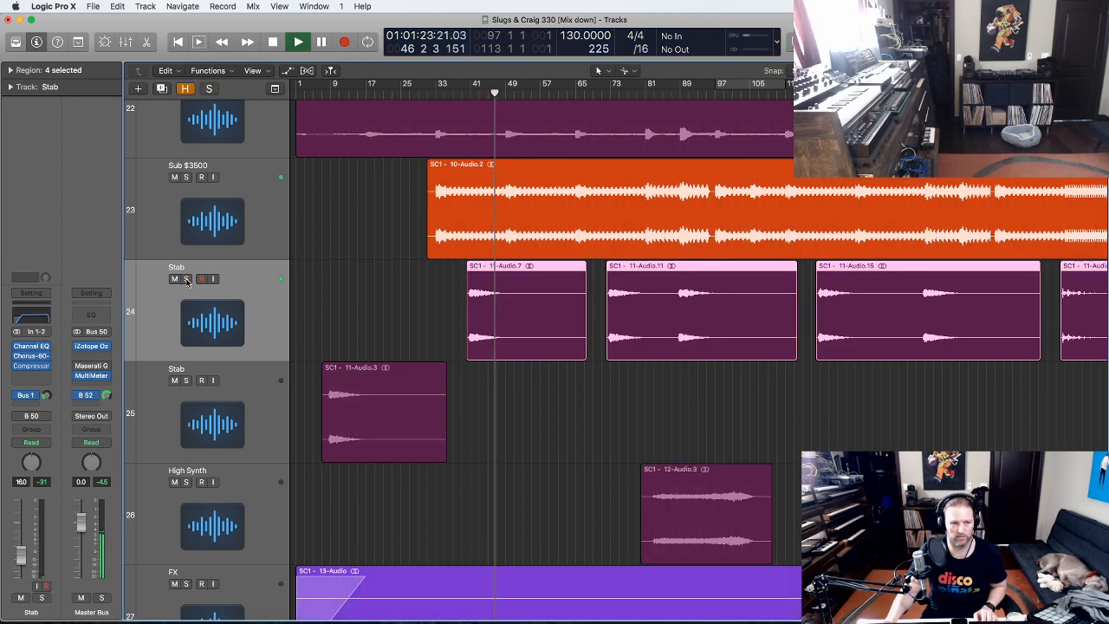
{"action": "left_click", "coordinate": [626, 416]}
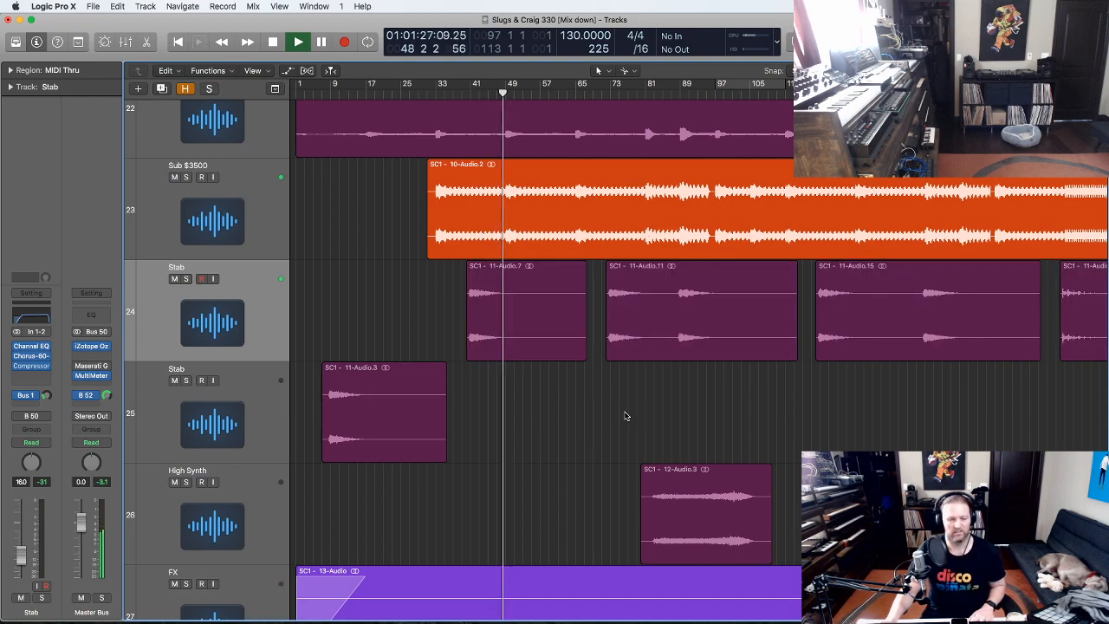
{"action": "scroll", "coordinate": [616, 419], "scroll_direction": "down", "scroll_amount": 2}
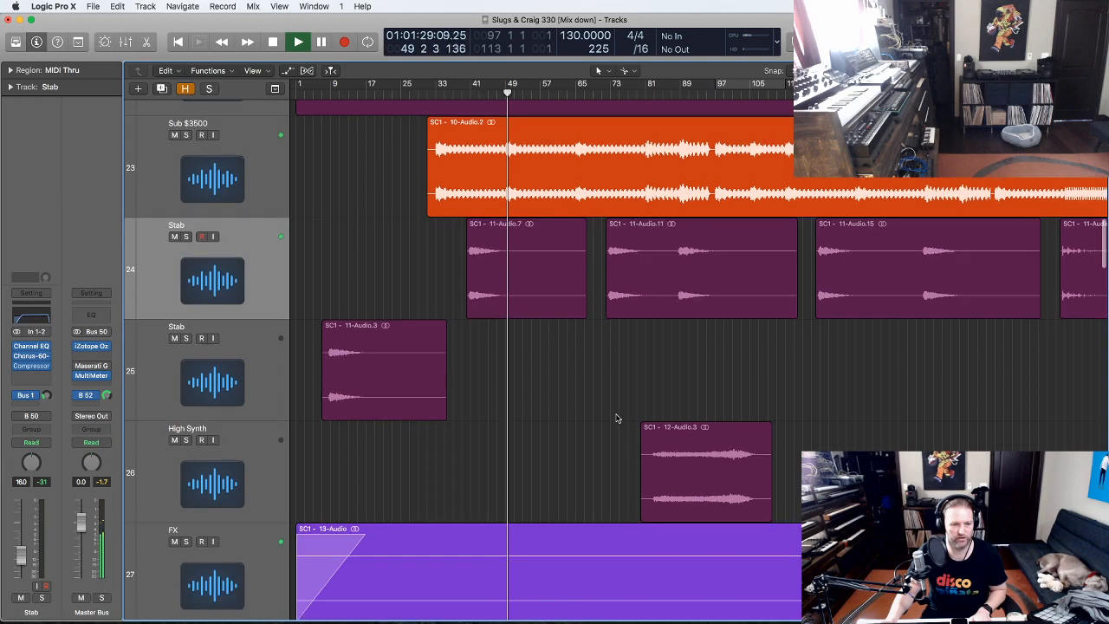
{"action": "scroll", "coordinate": [617, 419], "scroll_direction": "up", "scroll_amount": 3}
{"action": "scroll", "coordinate": [616, 419], "scroll_direction": "up", "scroll_amount": 3}
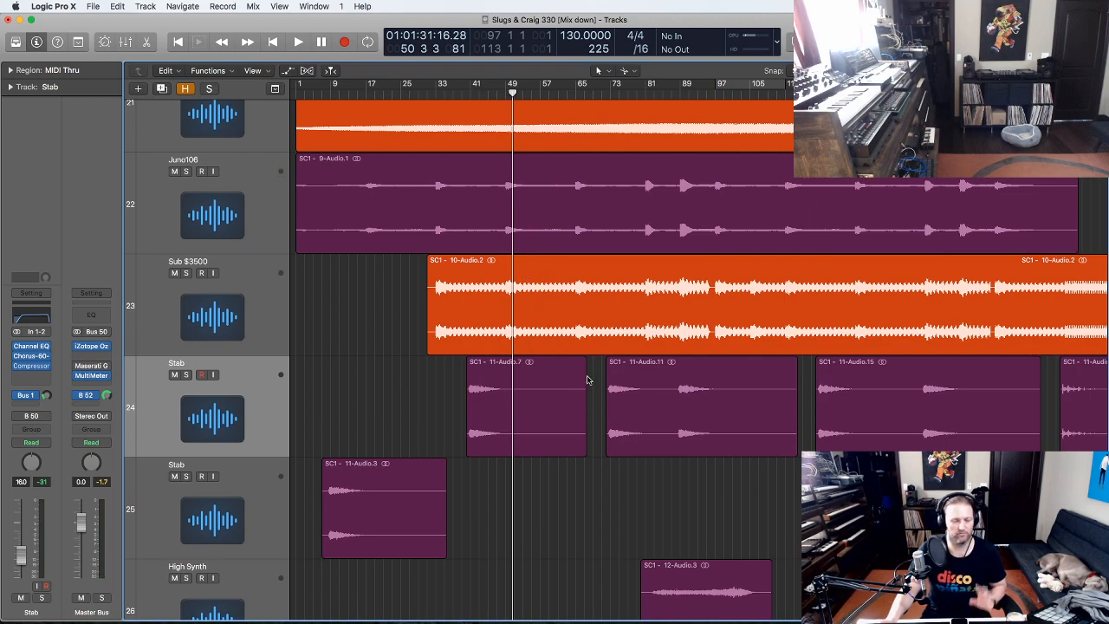
{"action": "scroll", "coordinate": [587, 380], "scroll_direction": "down", "scroll_amount": 3}
{"action": "scroll", "coordinate": [587, 380], "scroll_direction": "down", "scroll_amount": 3}
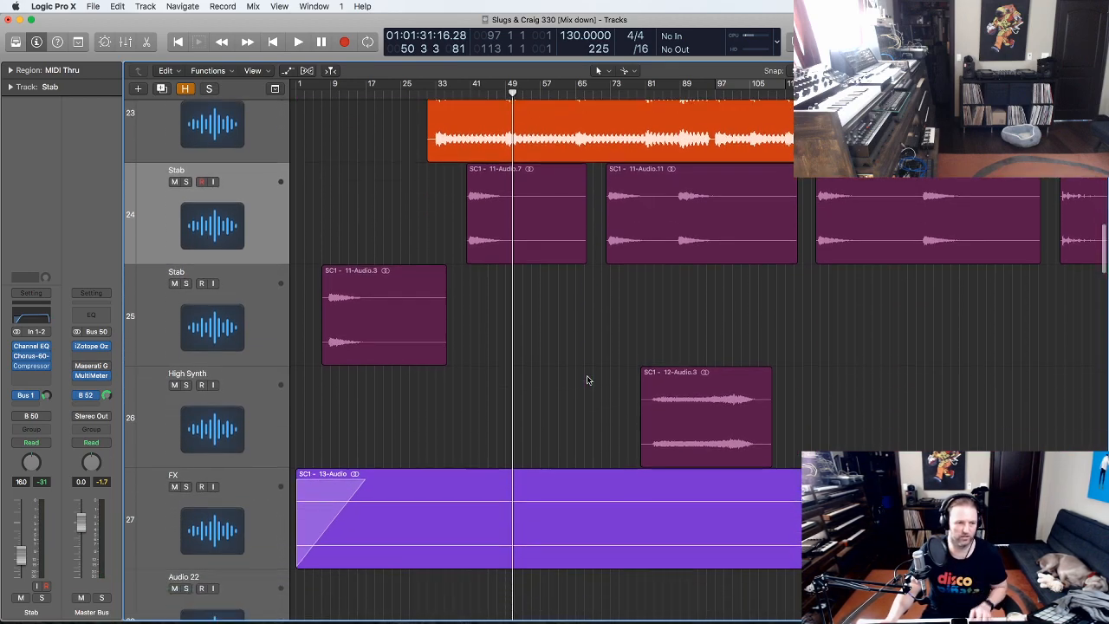
{"action": "scroll", "coordinate": [587, 379], "scroll_direction": "down", "scroll_amount": 1}
- Solo the High Synth track, magnify bars 58–121 and start playback from bar 84
{"action": "left_click", "coordinate": [251, 386]}
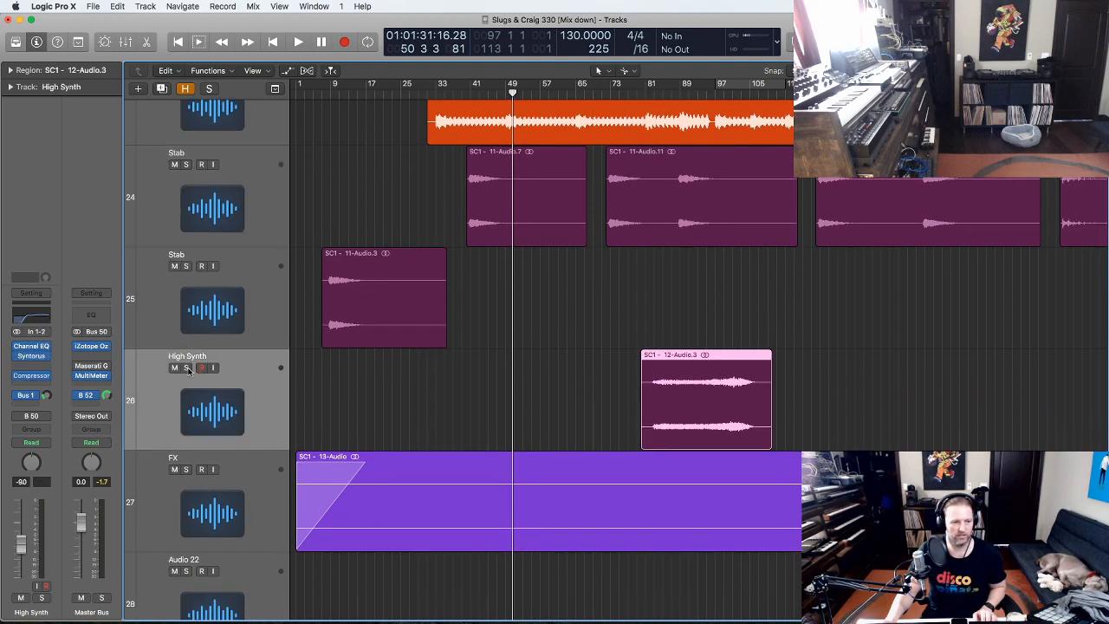
{"action": "left_click", "coordinate": [186, 368]}
{"action": "left_click", "coordinate": [886, 408], "text": "ctrl+alt"}
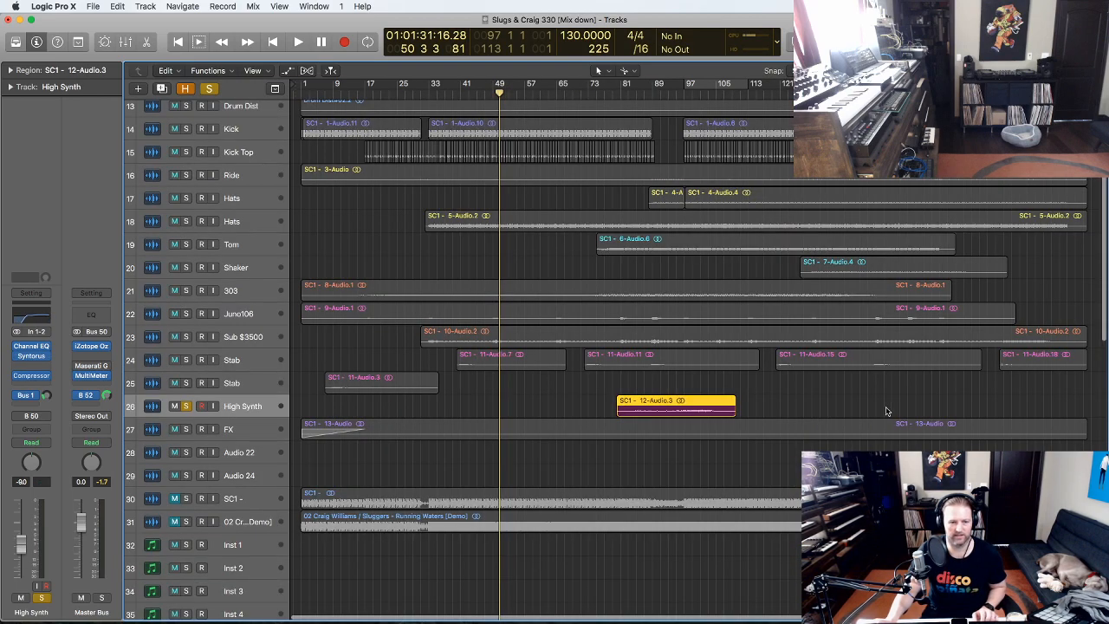
{"action": "left_click_drag", "start_coordinate": [780, 483], "coordinate": [532, 96]}
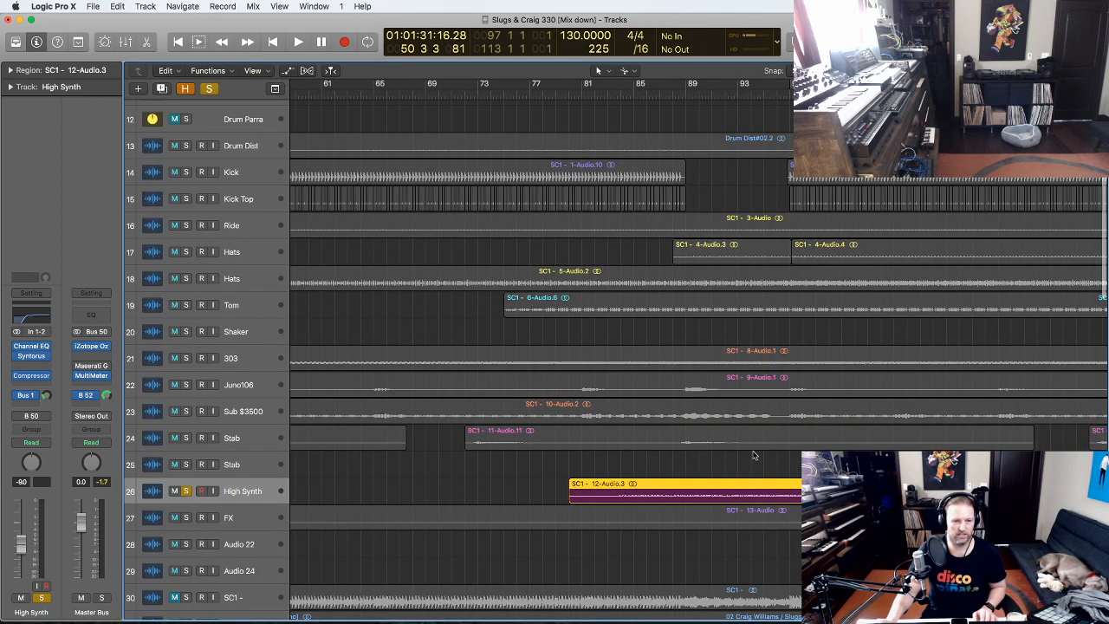
{"action": "left_click", "coordinate": [618, 92]}
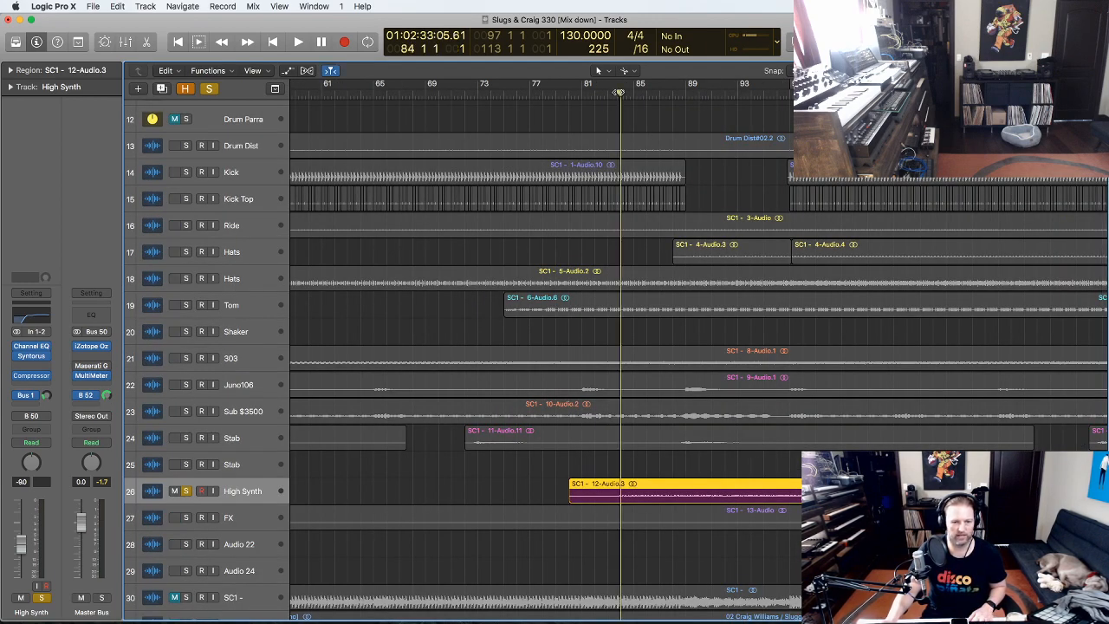
{"action": "key", "text": "space"}
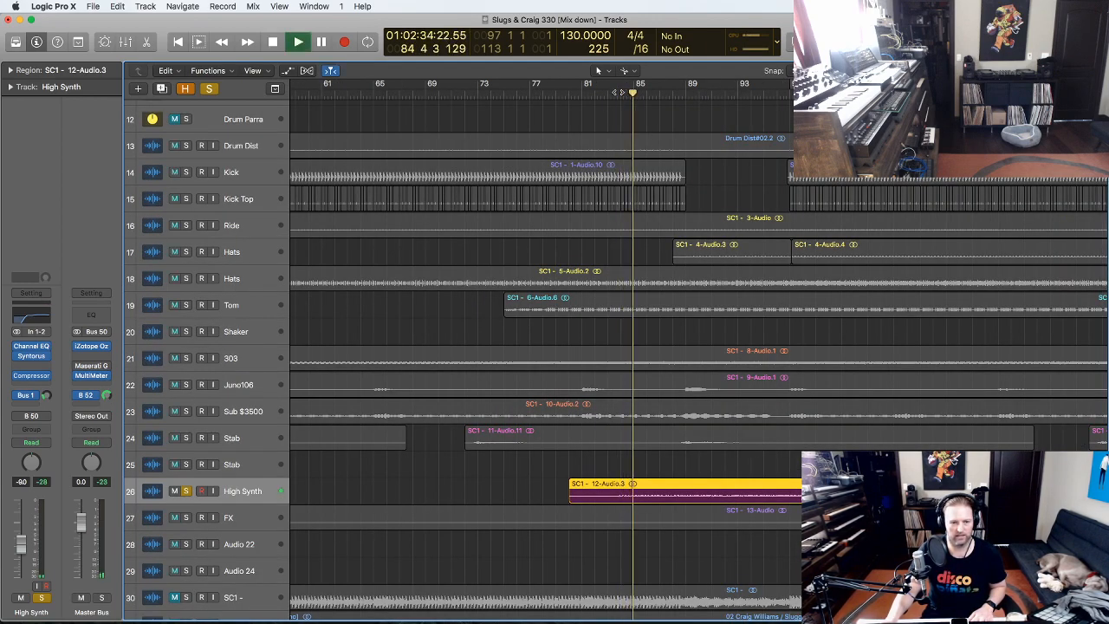
- Toggle High Synth's solo repeatedly to compare against the mix, ending unsoloed with playback stopped
{"action": "left_click", "coordinate": [187, 491]}
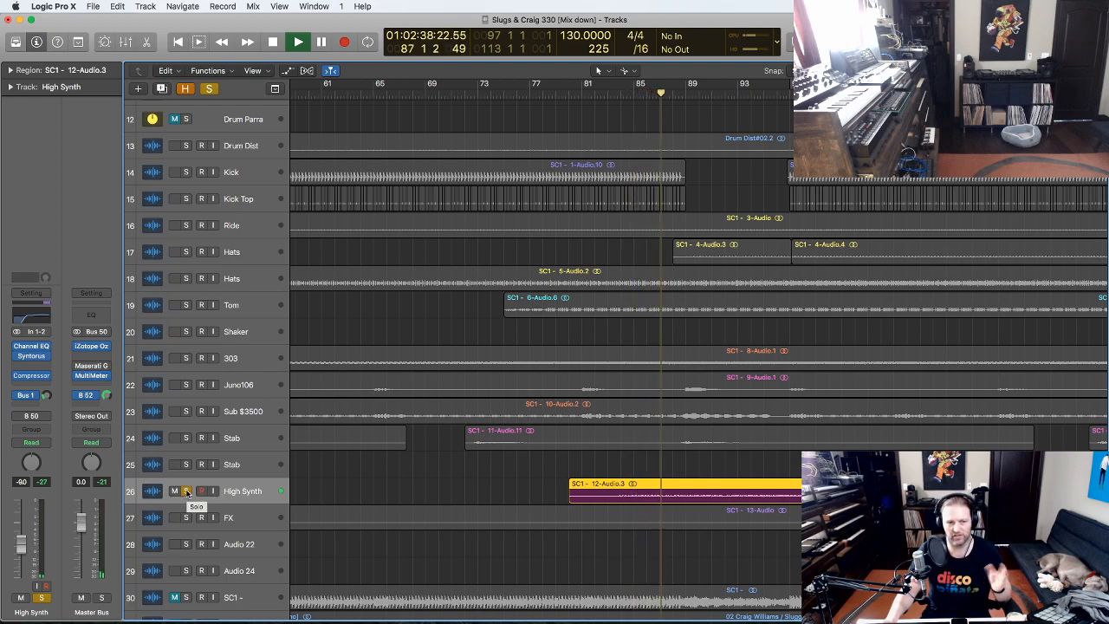
{"action": "left_click", "coordinate": [187, 491]}
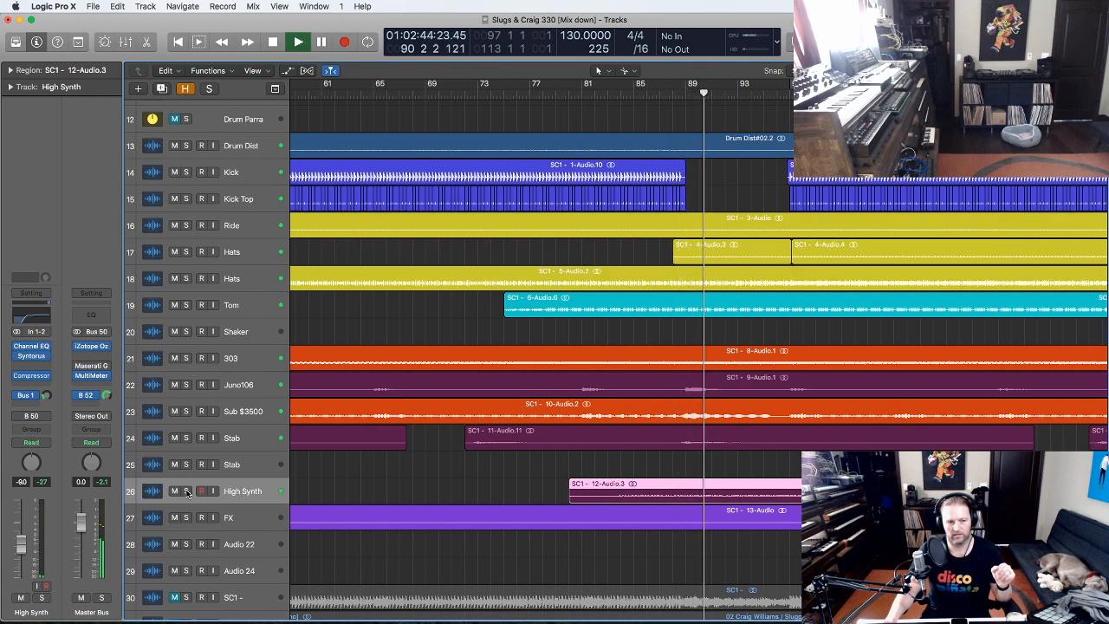
{"action": "left_click", "coordinate": [187, 491]}
{"action": "left_click", "coordinate": [187, 491]}
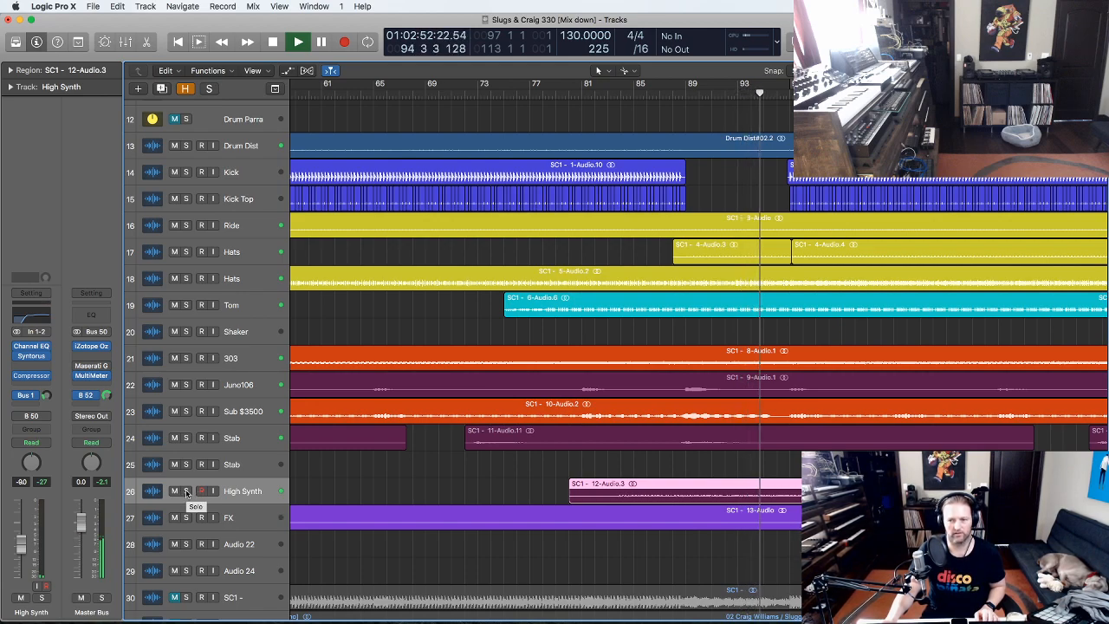
{"action": "scroll", "coordinate": [648, 468], "scroll_direction": "right", "scroll_amount": 5}
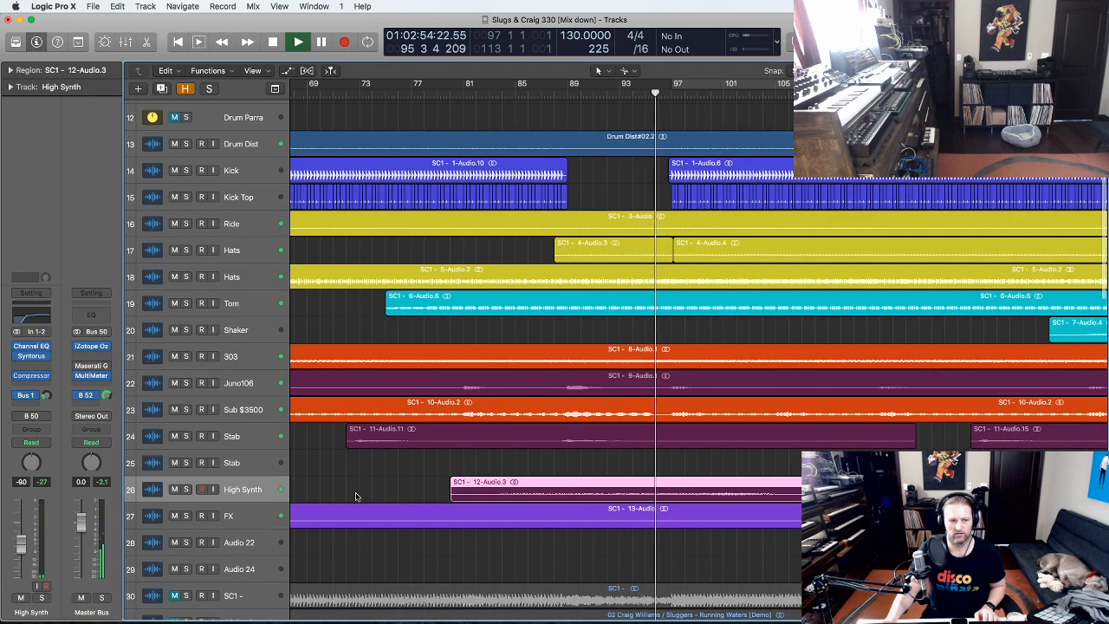
{"action": "left_click", "coordinate": [185, 490]}
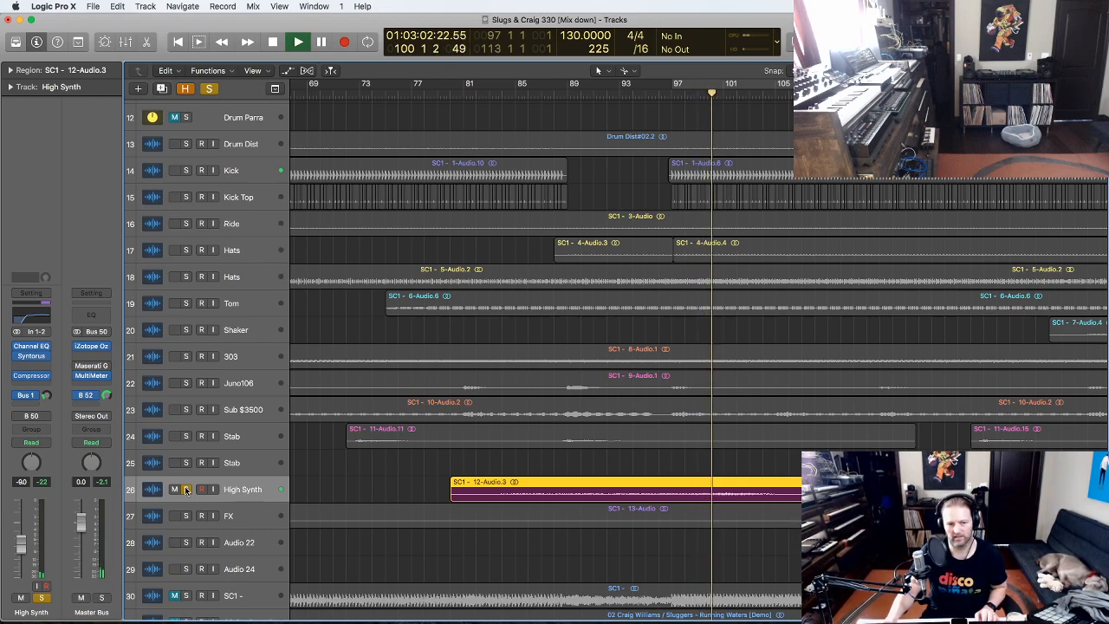
{"action": "left_click", "coordinate": [186, 490]}
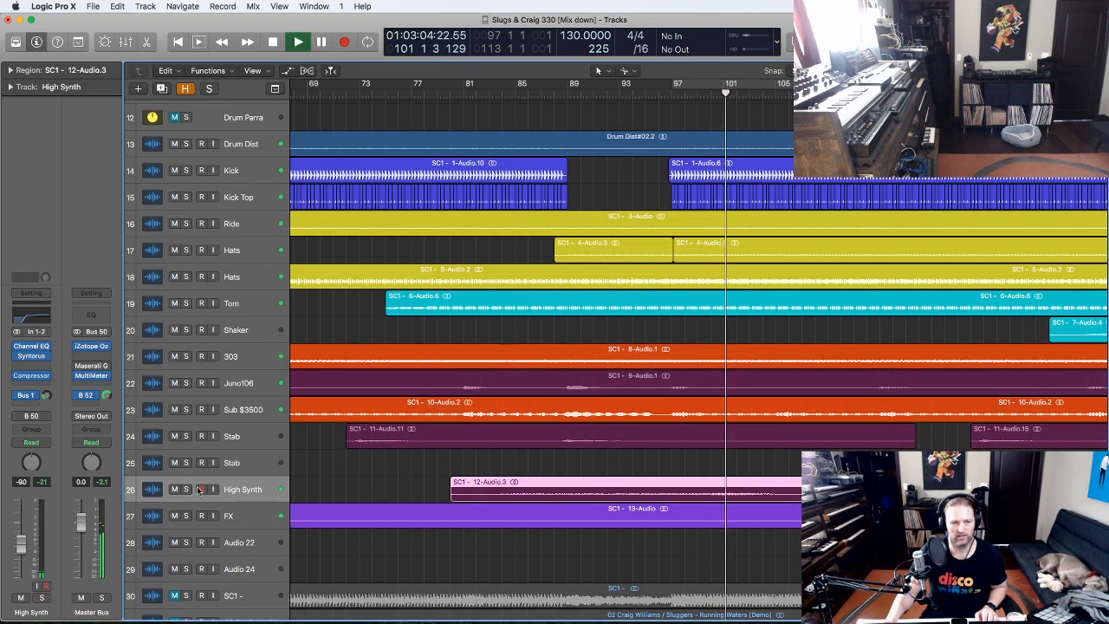
{"action": "left_click", "coordinate": [659, 458], "text": "ctrl+alt"}
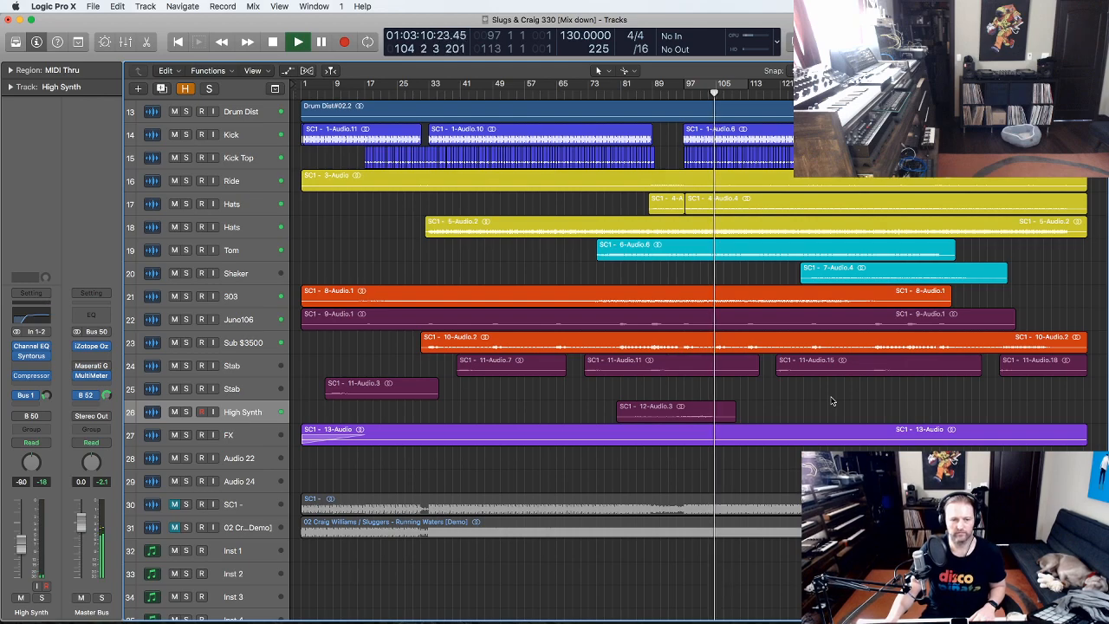
{"action": "key", "text": "space"}
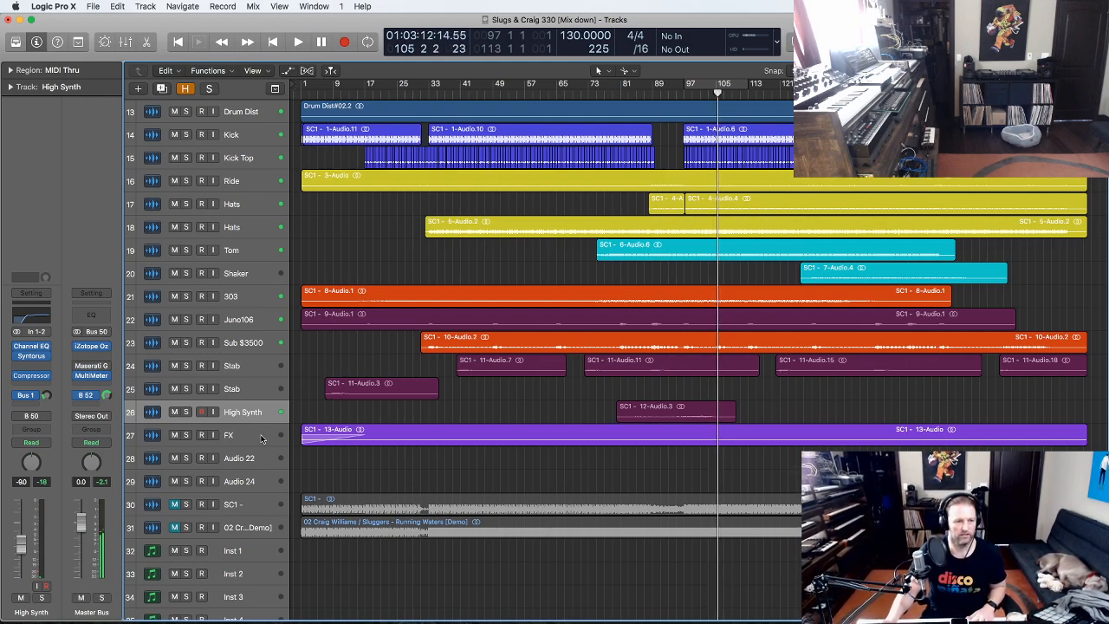
- Select and solo the FX track and place the playhead at bar 62
{"action": "left_click", "coordinate": [251, 435]}
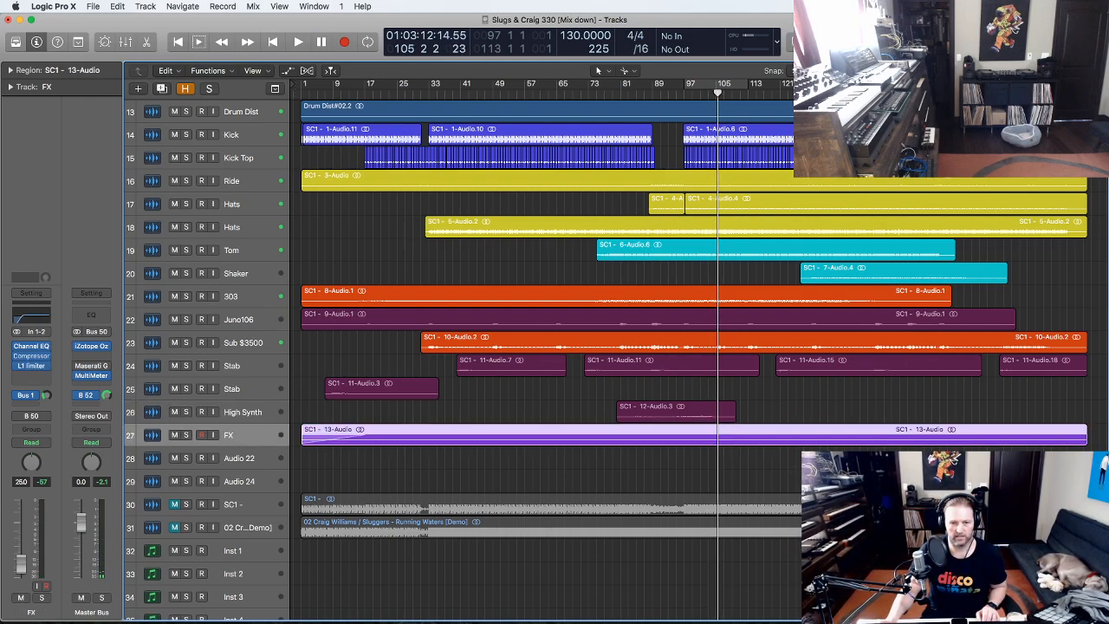
{"action": "key", "text": "z"}
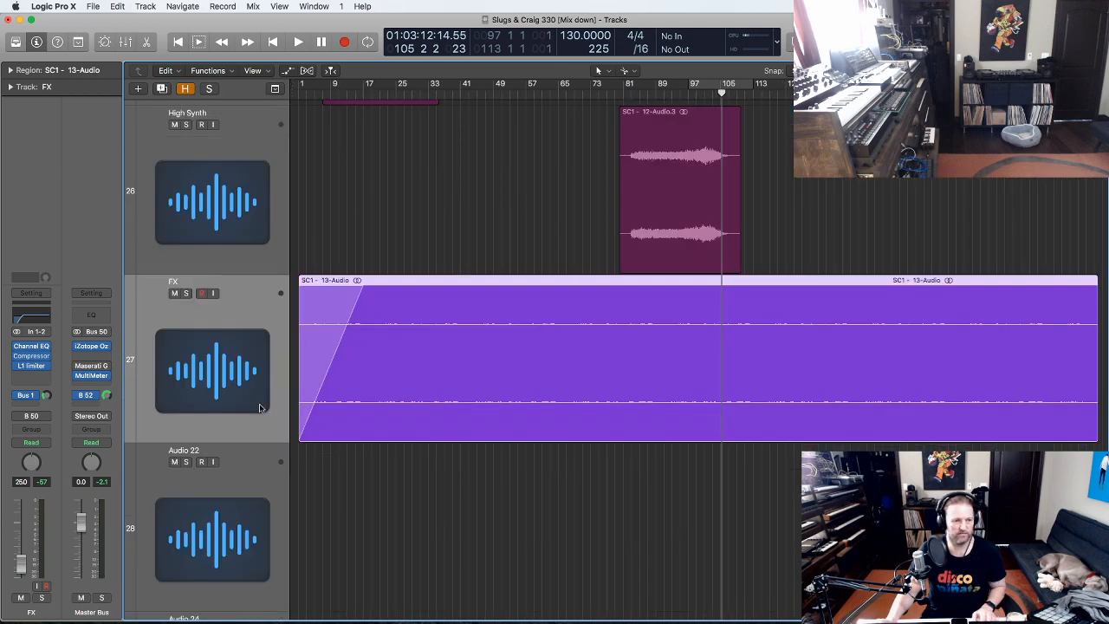
{"action": "left_click", "coordinate": [185, 294]}
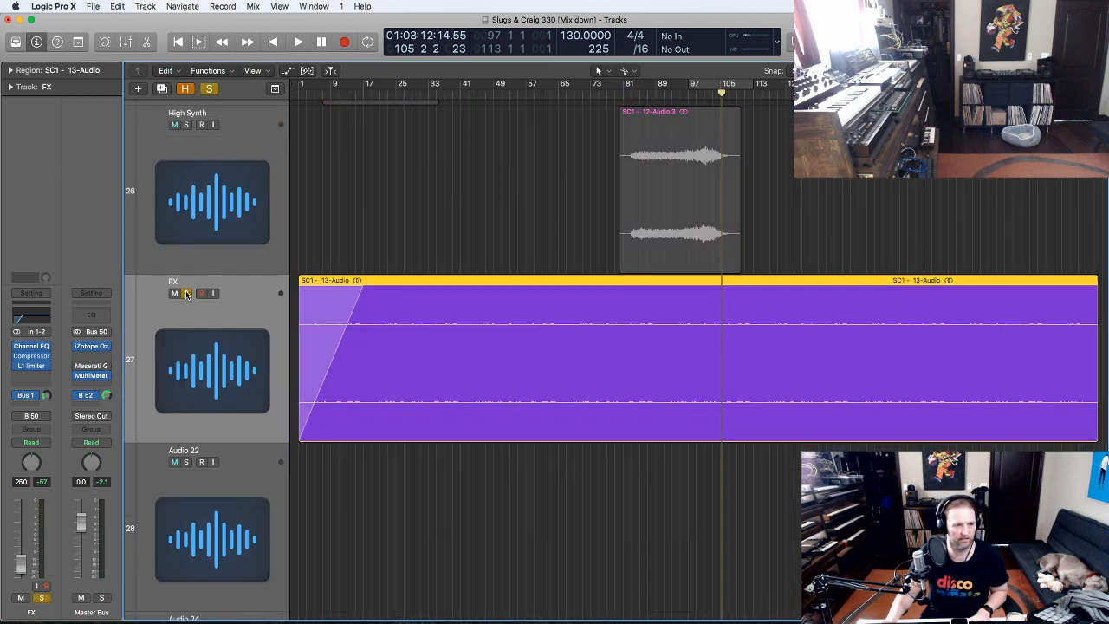
{"action": "left_click", "coordinate": [546, 95]}
- Zoom in and back out on the FX region, check its Compressor insert, then unsolo FX
{"action": "left_click_drag", "start_coordinate": [851, 466], "coordinate": [308, 233]}
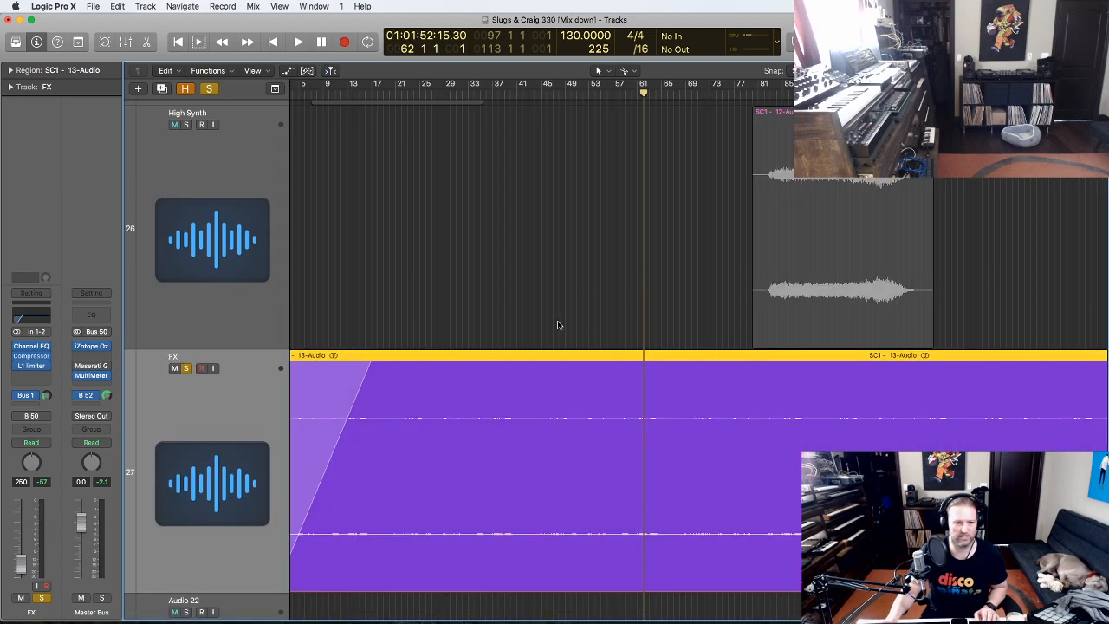
{"action": "key", "text": "z"}
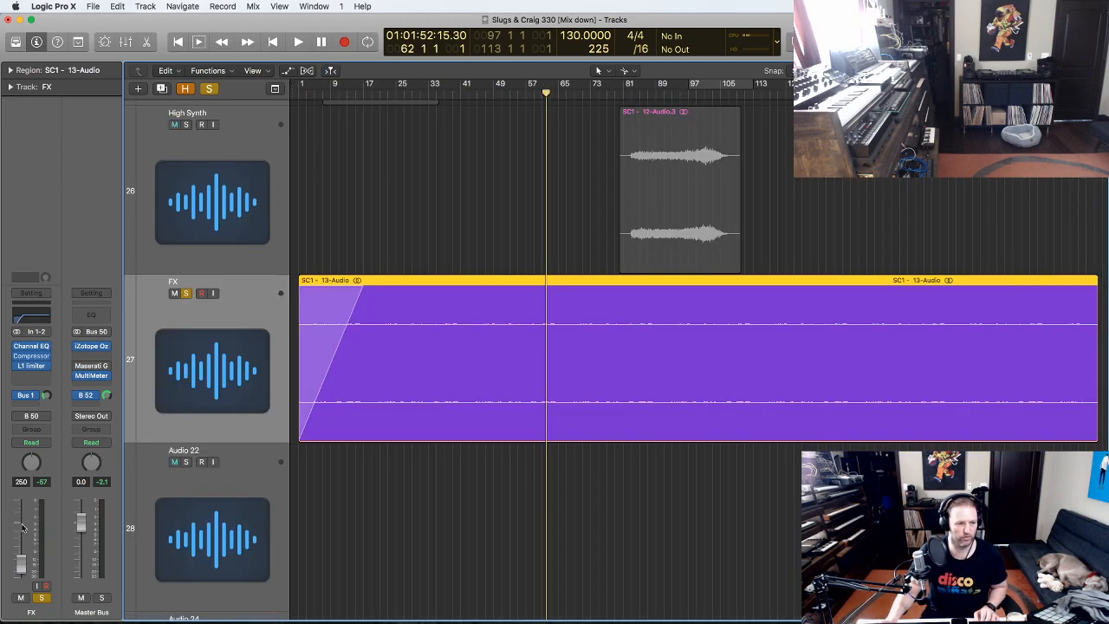
{"action": "key", "text": "z"}
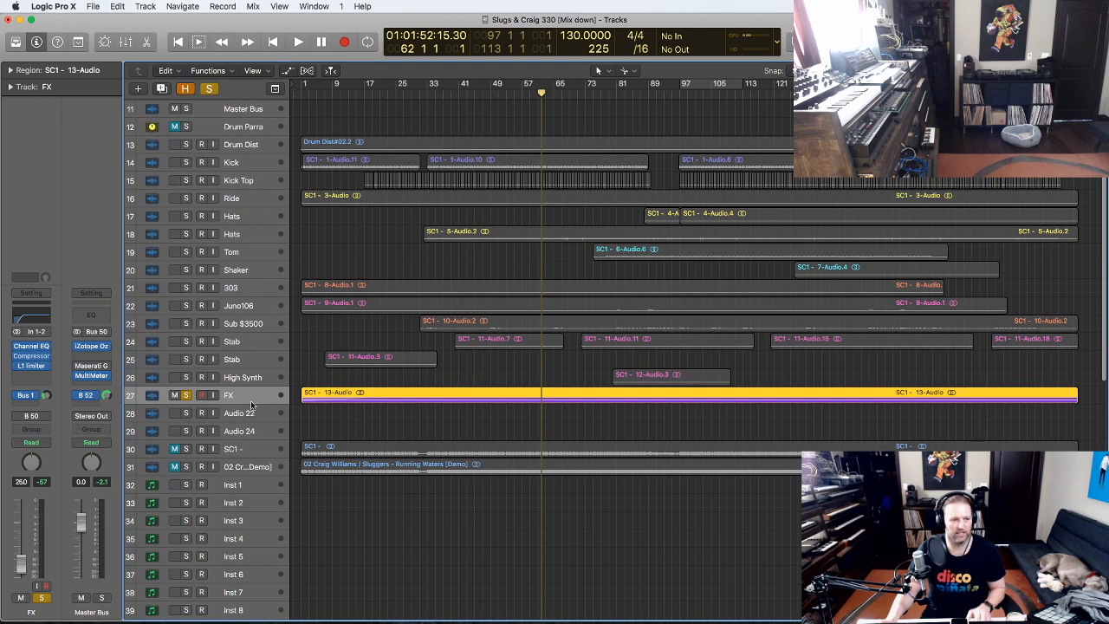
{"action": "mouse_move", "coordinate": [35, 358]}
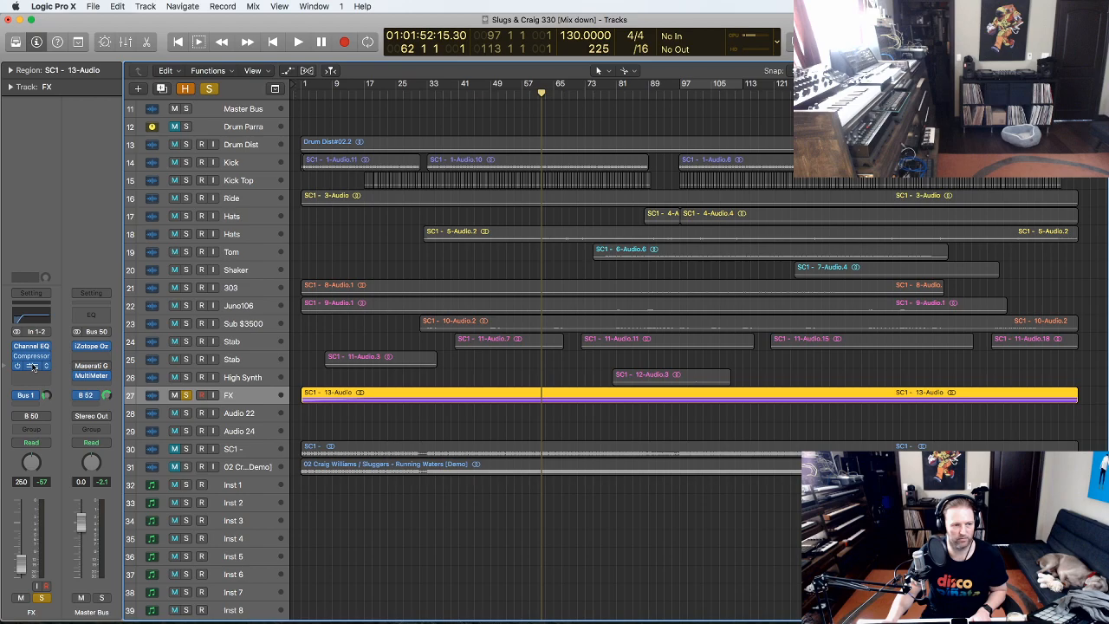
{"action": "left_click", "coordinate": [187, 395]}
- Restart the full mix from bar 73, deselect the FX region and zoom to fit all tracks
{"action": "key", "text": "space"}
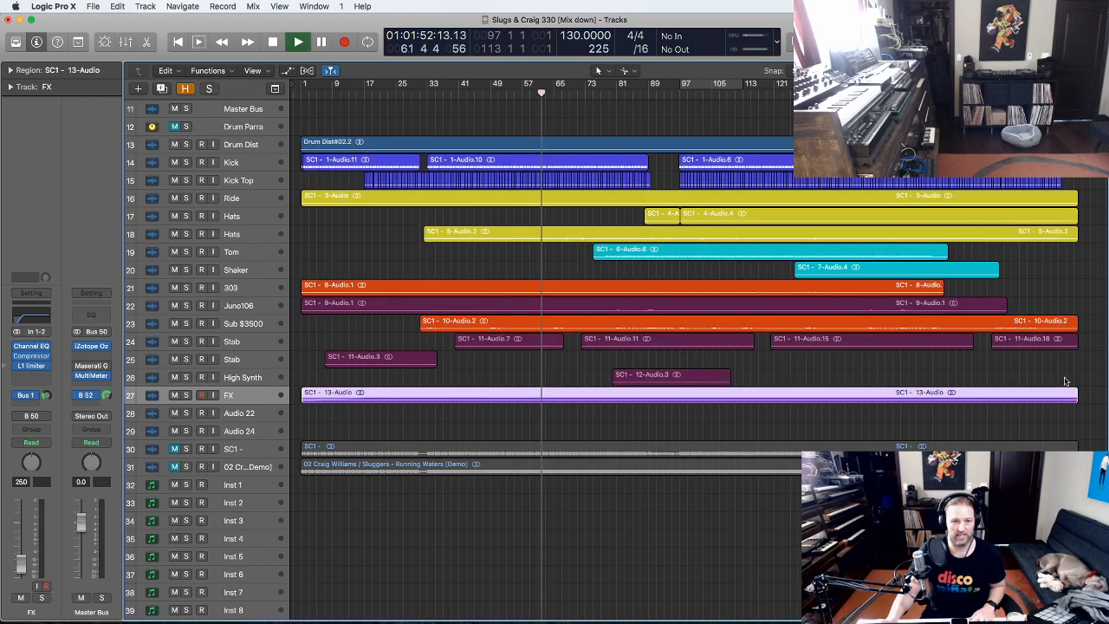
{"action": "mouse_move", "coordinate": [1084, 418]}
{"action": "left_mouse_down"}
{"action": "mouse_move", "coordinate": [327, 101]}
{"action": "mouse_move", "coordinate": [290, 116]}
{"action": "left_mouse_up"}
{"action": "key", "text": "space"}
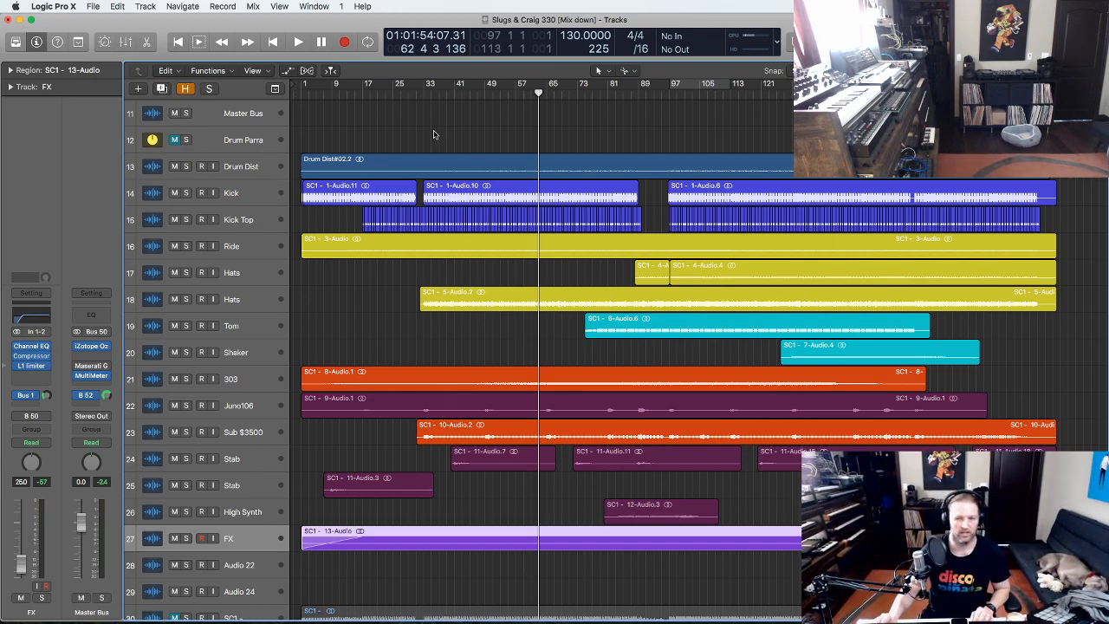
{"action": "left_click", "coordinate": [572, 93]}
{"action": "key", "text": "space"}
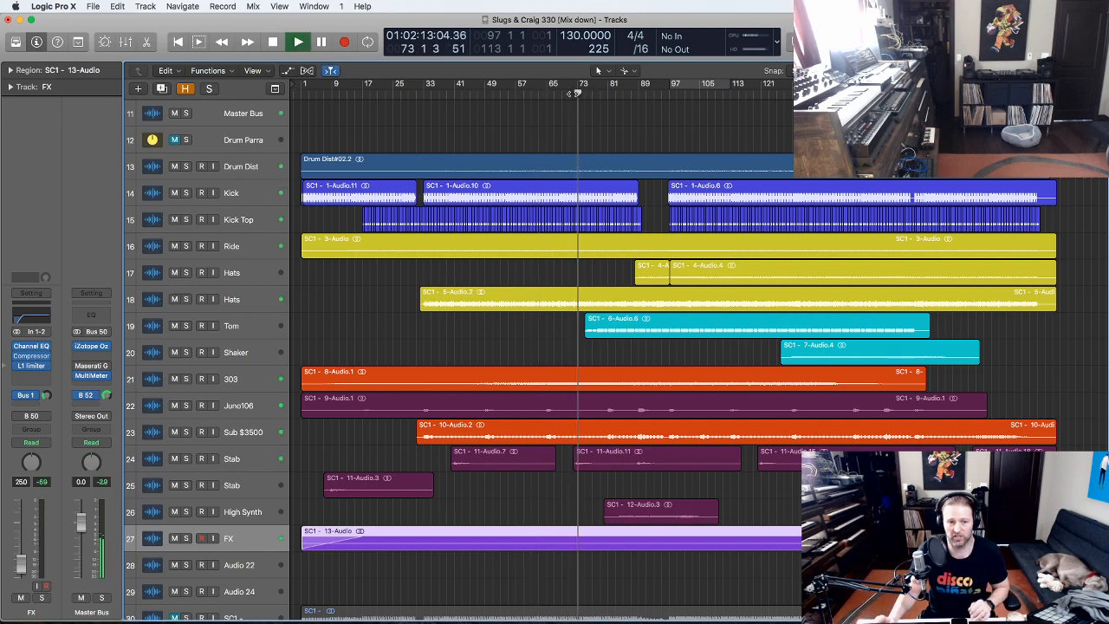
{"action": "left_click", "coordinate": [613, 359]}
{"action": "key", "text": "z"}
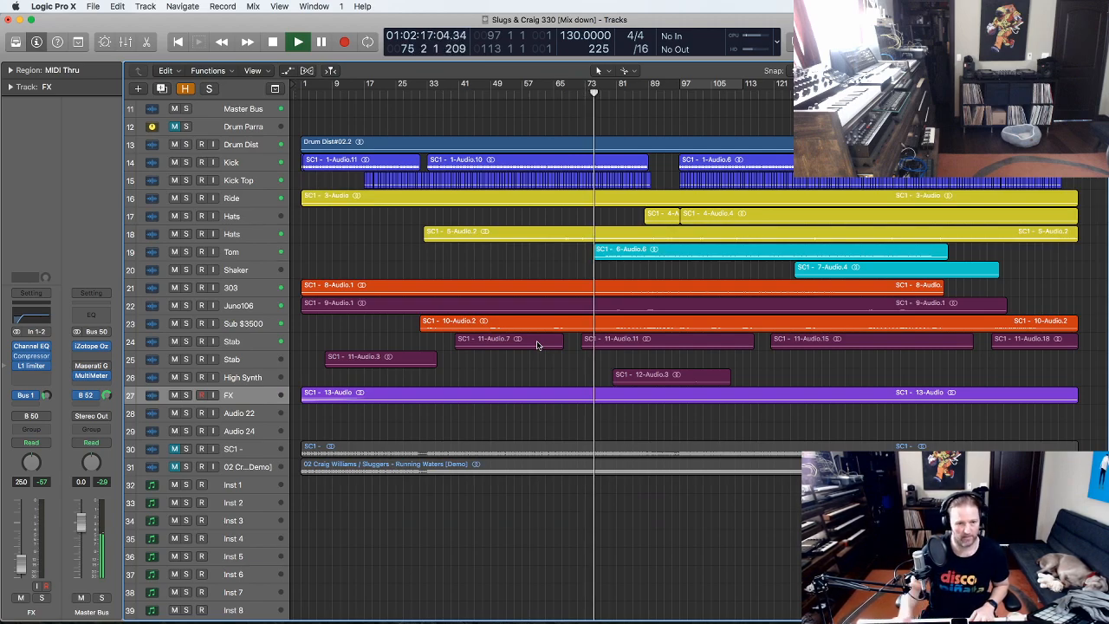